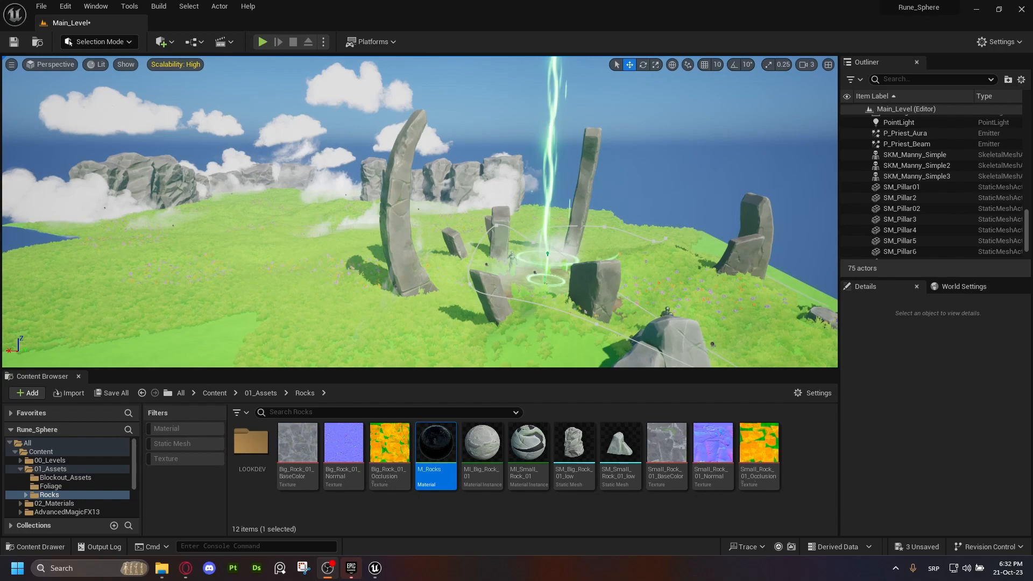
right_drag(474, 304, 475, 323)
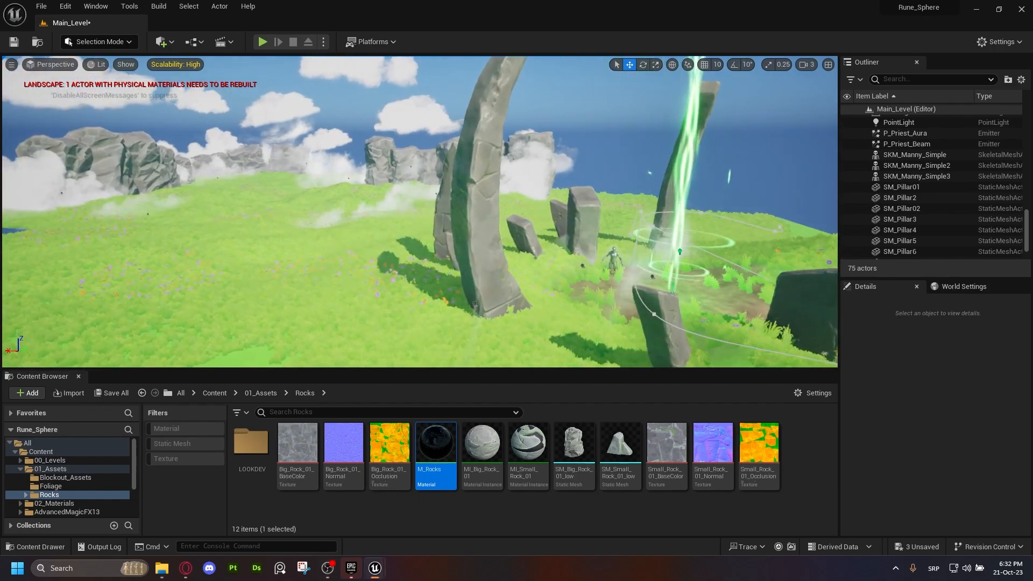
click(478, 174)
right_drag(478, 174, 470, 210)
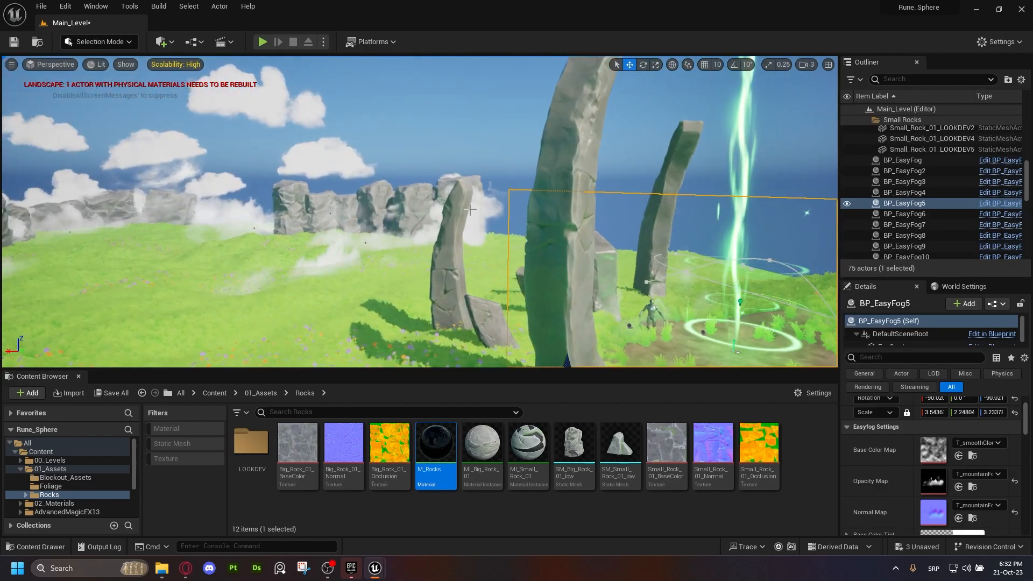
click(470, 210)
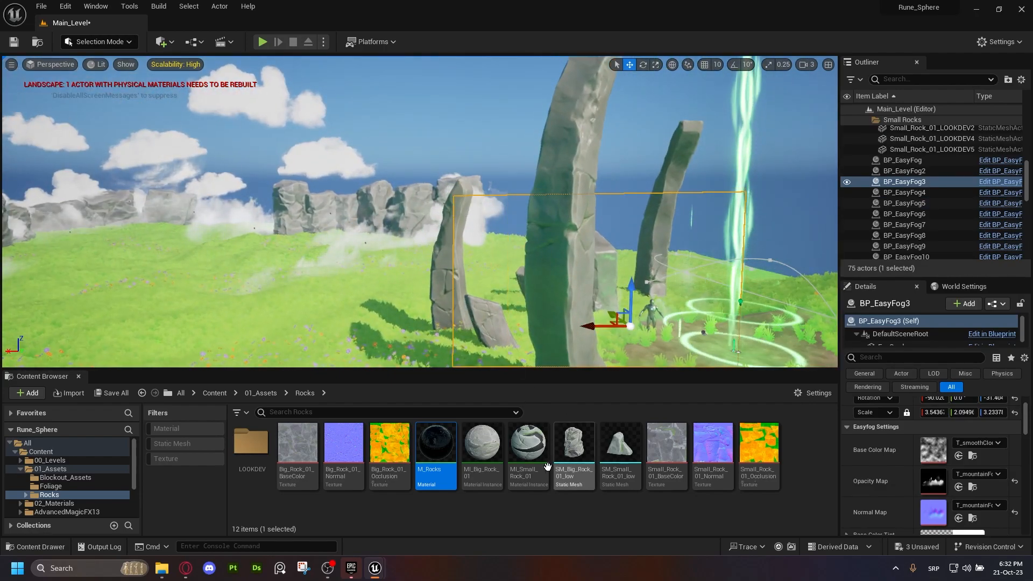
Open the MI_Big_Rock_01 material instance and examine its scalar, texture and vector parameters
click(486, 455)
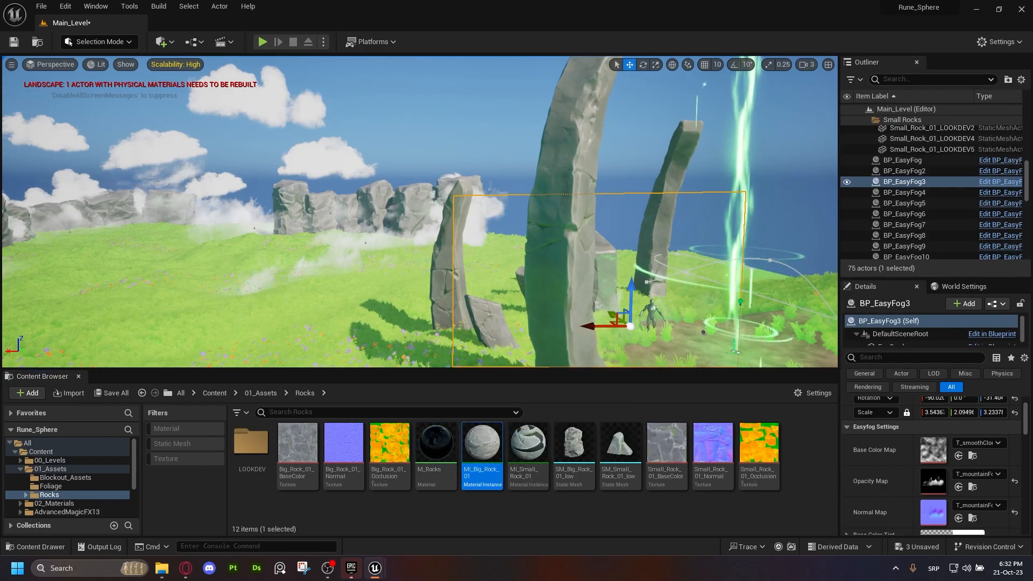
key(Return)
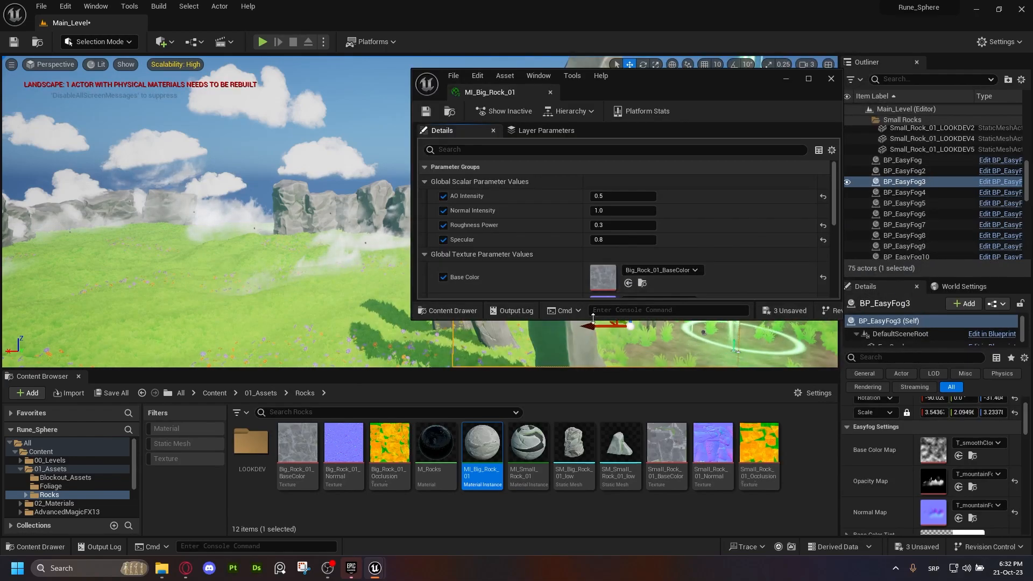
drag(592, 318, 592, 419)
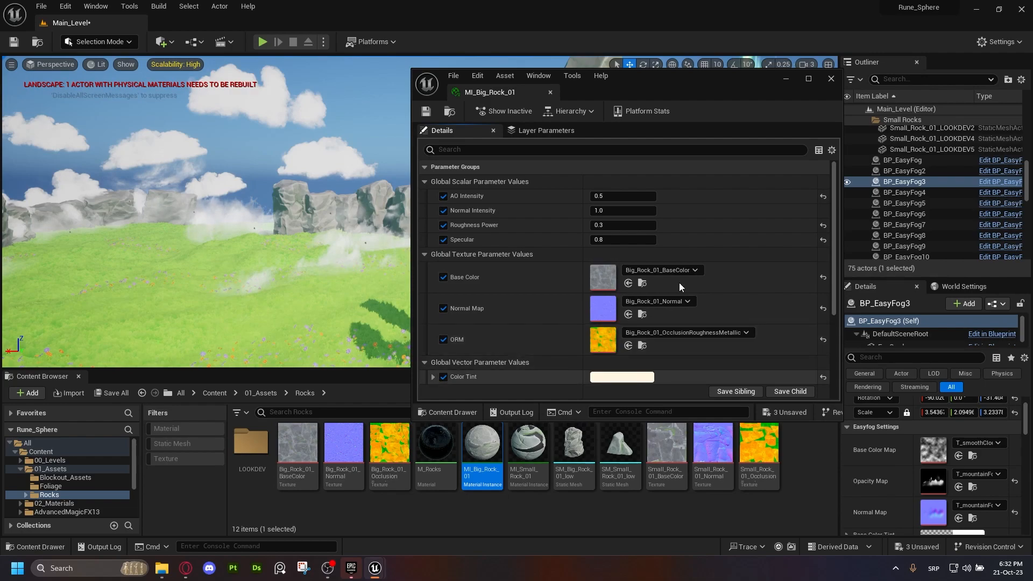
click(831, 79)
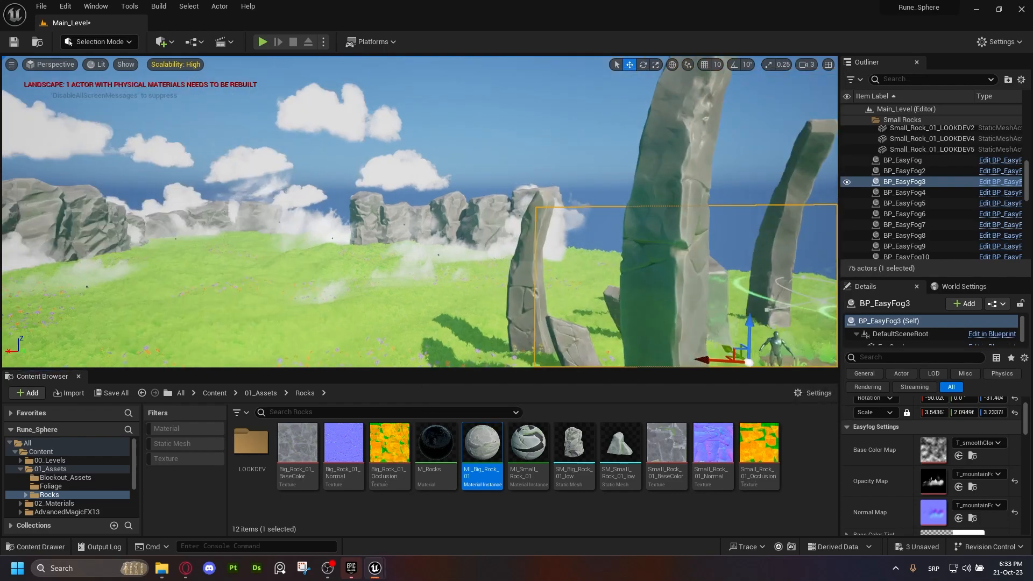
right_drag(362, 129, 516, 135)
key(Escape)
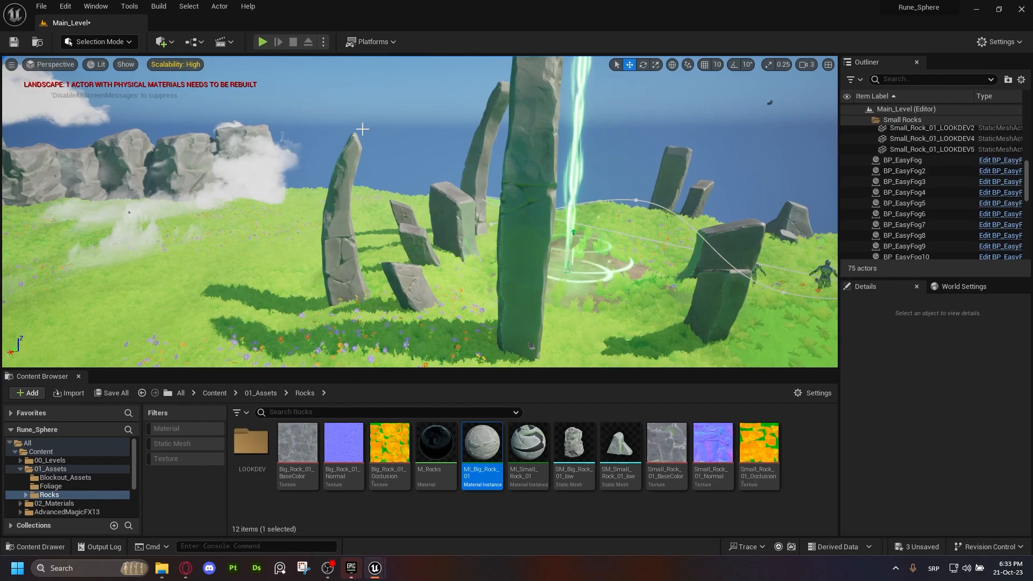
right_drag(420, 211, 307, 211)
right_drag(484, 169, 509, 170)
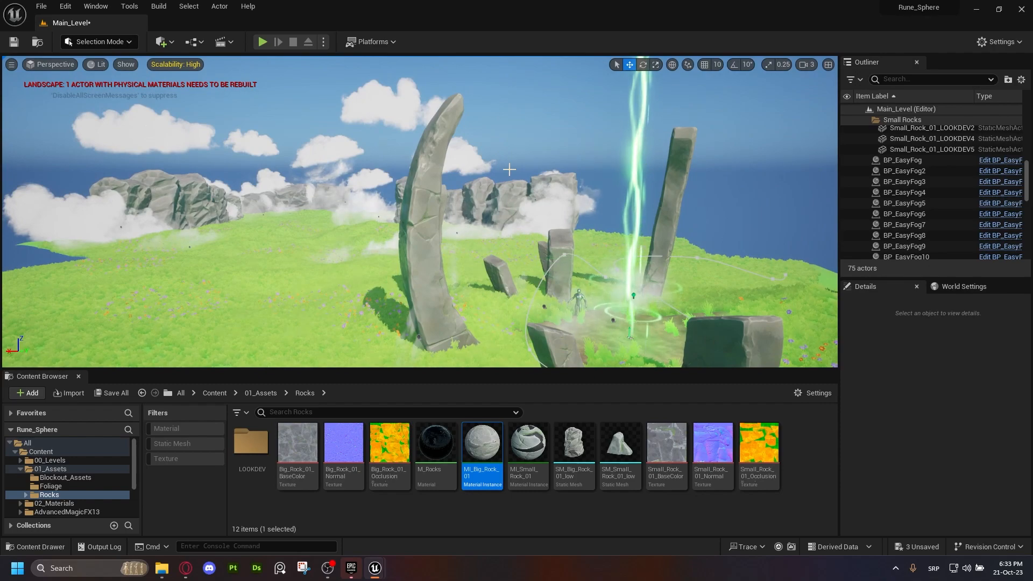
Look through the 01_Assets and 02_Materials folders and return to the root Content folder
click(261, 393)
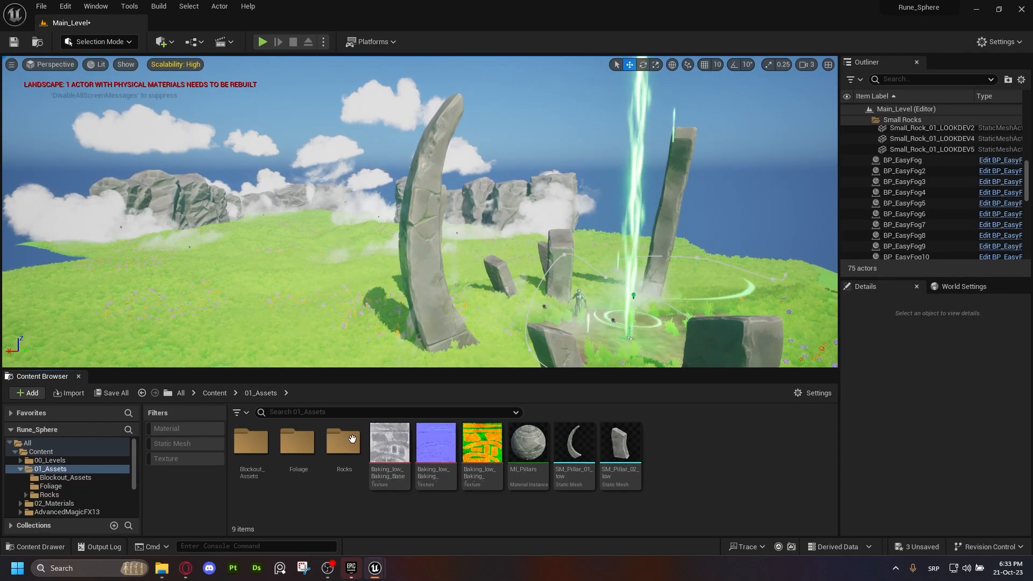
click(215, 393)
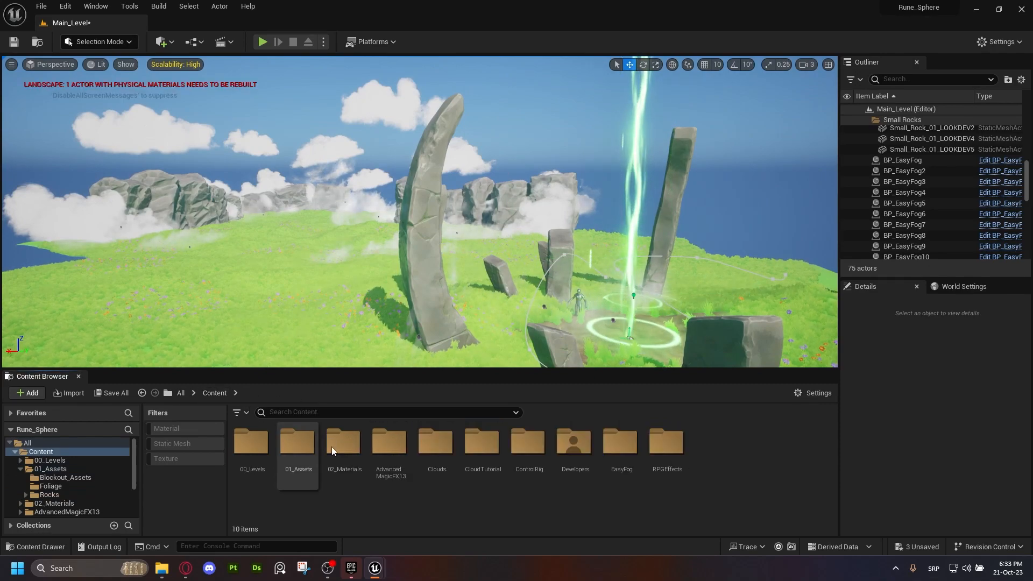
click(329, 464)
double_click(339, 452)
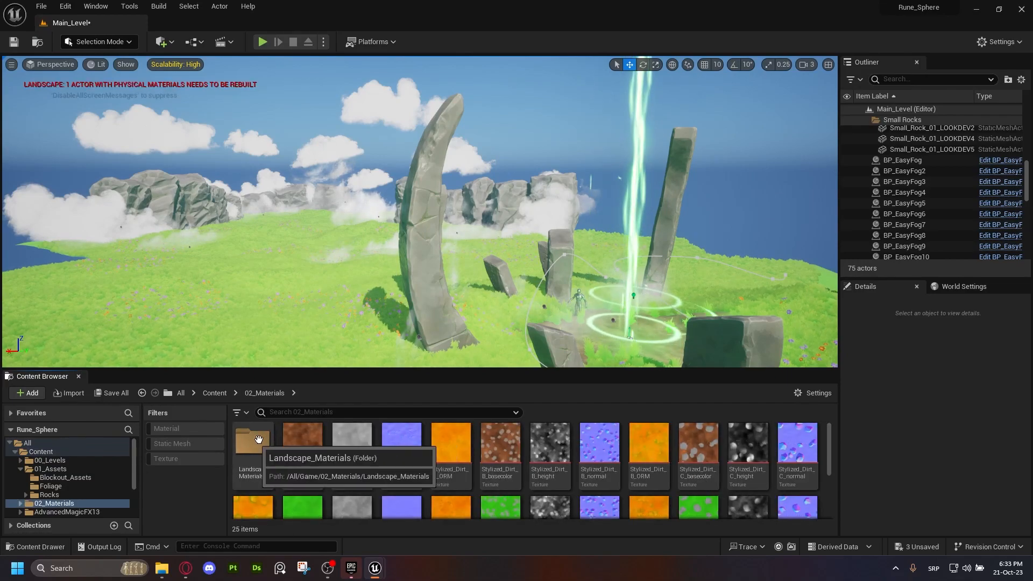
scroll(275, 433, down, 3)
click(223, 394)
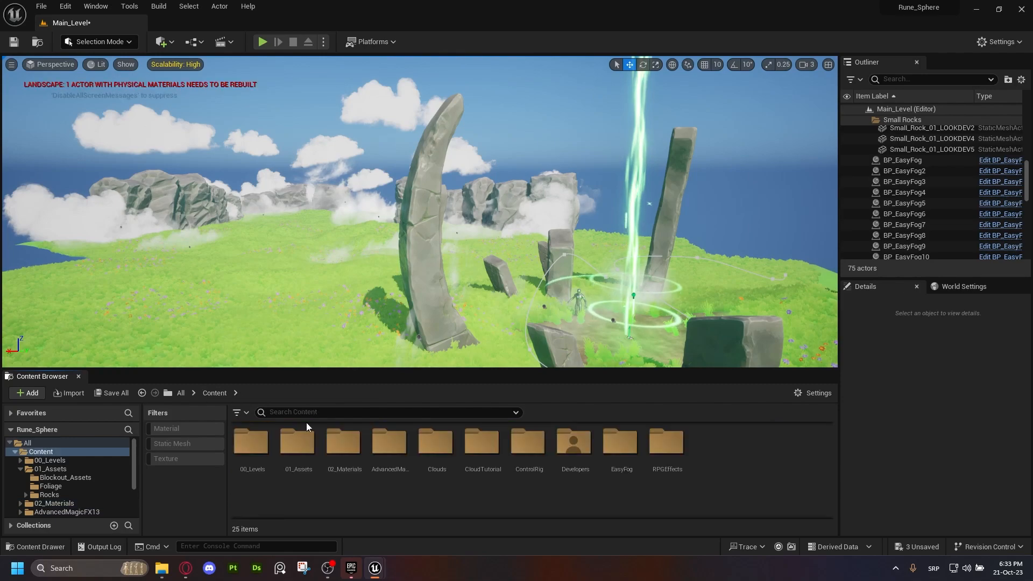
Create a new material named M_PBR_Master in the Content folder
right_click(728, 457)
click(776, 191)
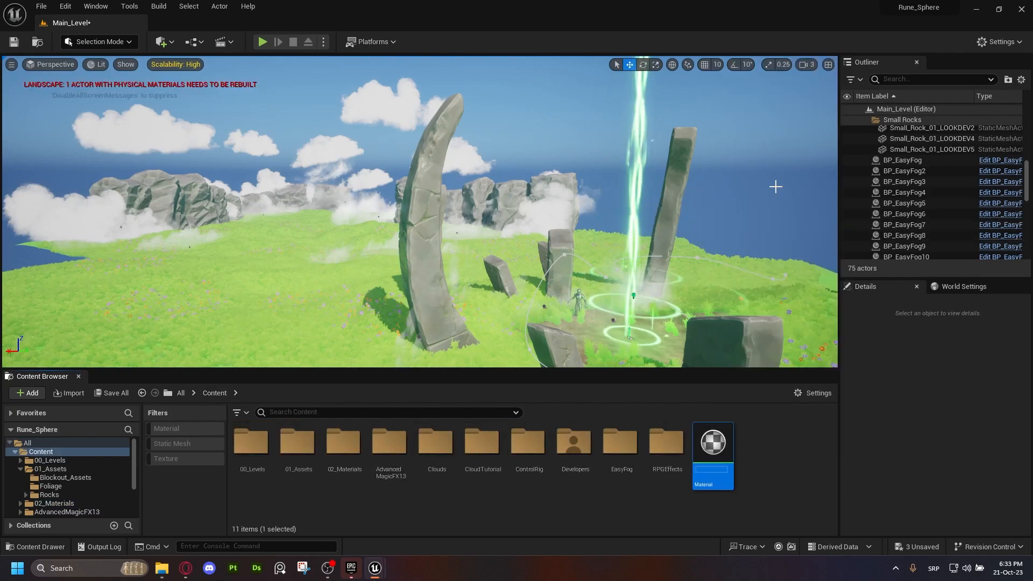
text(M_)
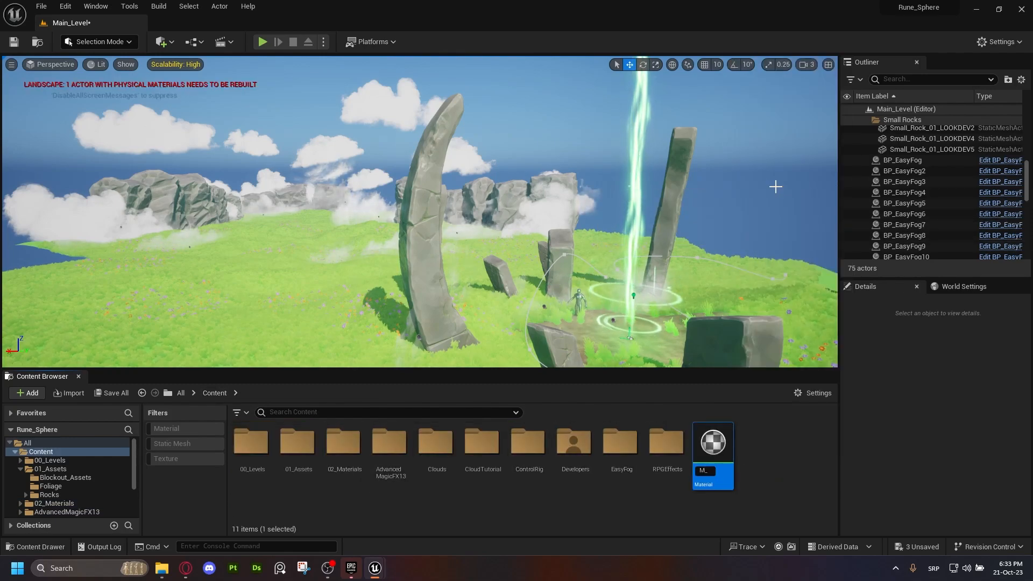
text(PBR_)
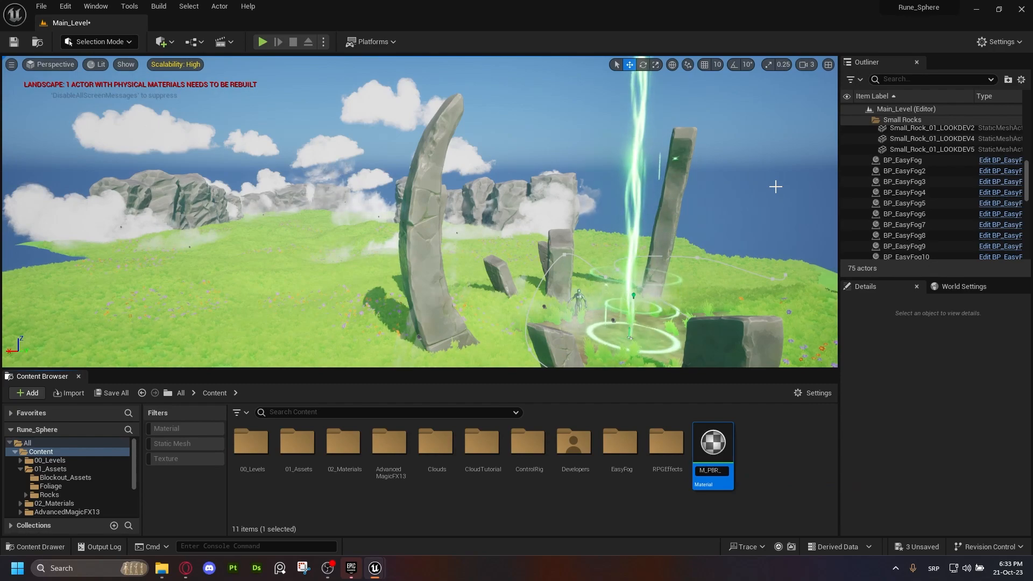
text(Maseter)
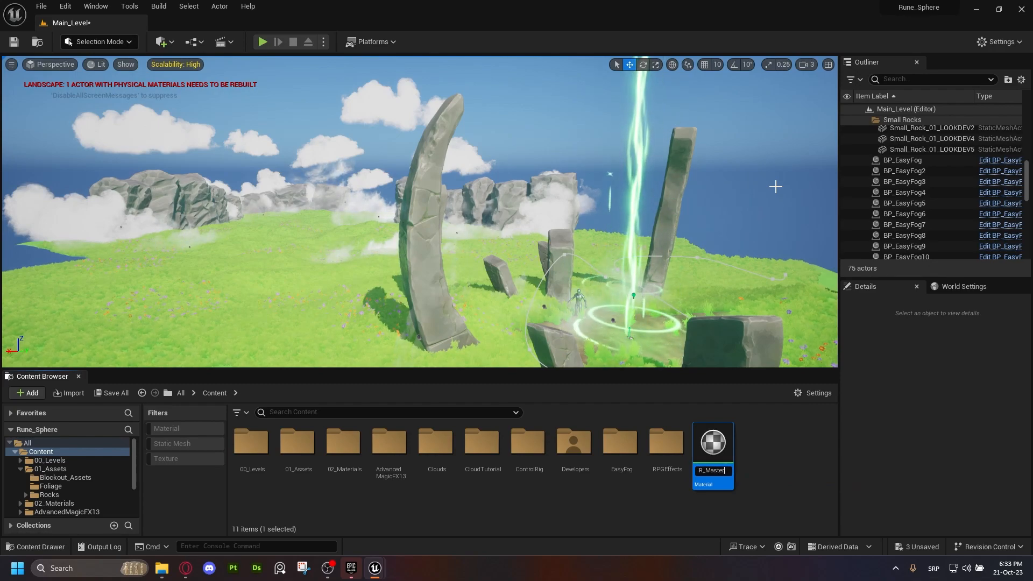
key(Return)
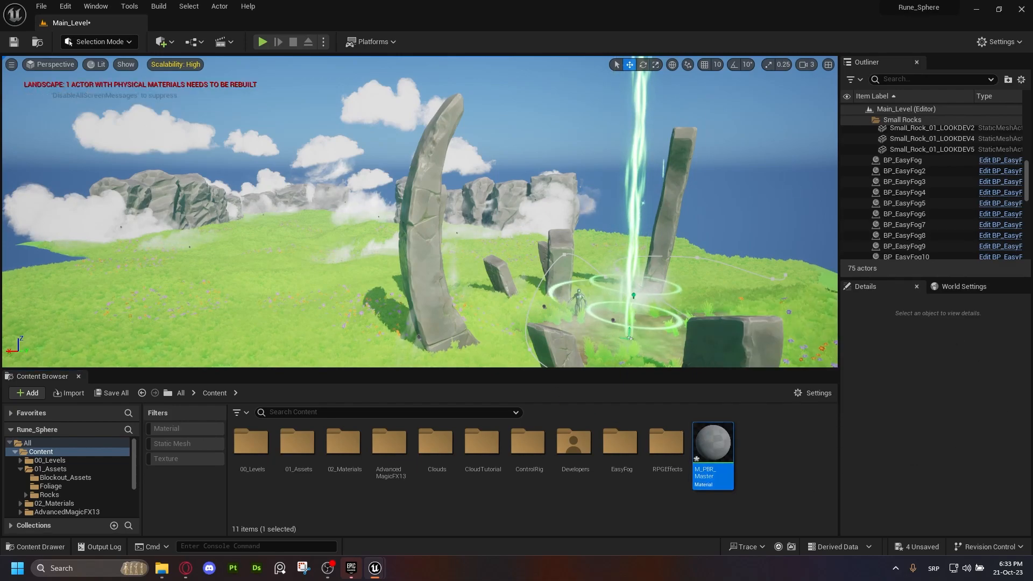
Dock the M_PBR_Master material editor beside Main_Level and widen its preview and details area
drag(223, 159, 178, 24)
right_drag(279, 194, 459, 202)
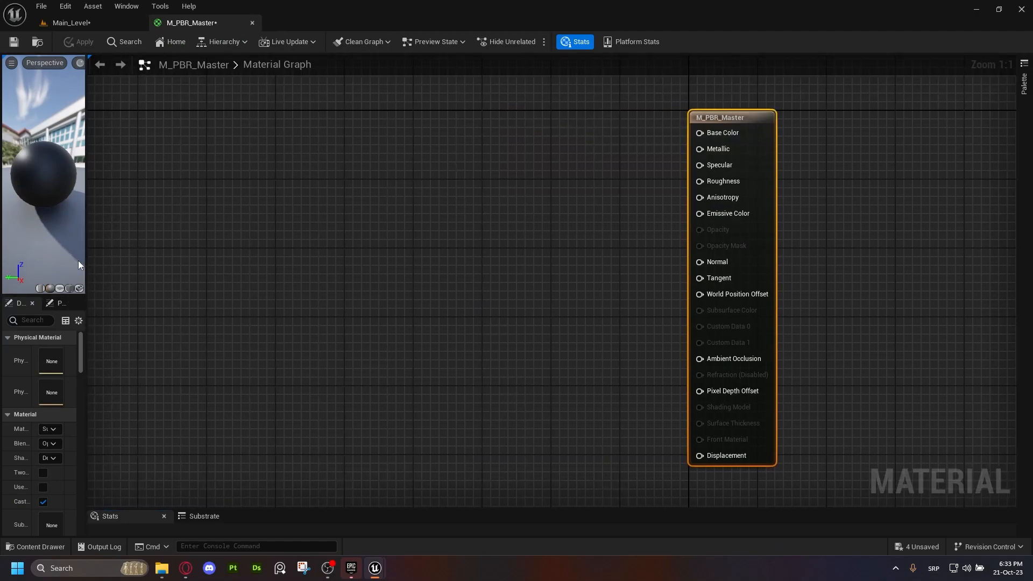
drag(117, 262, 203, 262)
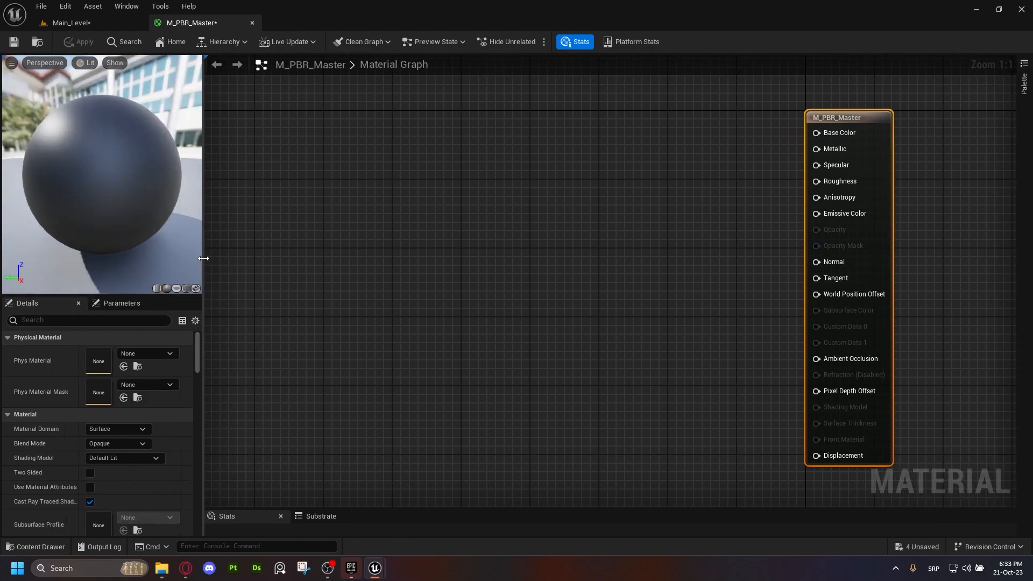
drag(730, 97, 947, 453)
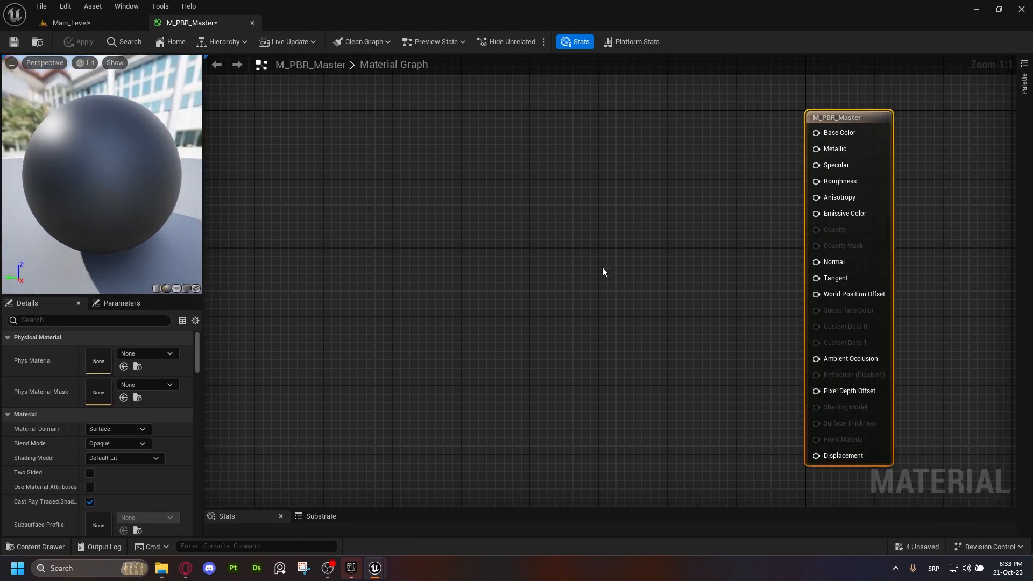
right_drag(604, 270, 609, 290)
click(521, 243)
right_drag(521, 239, 496, 261)
right_drag(629, 261, 560, 210)
right_drag(423, 205, 448, 199)
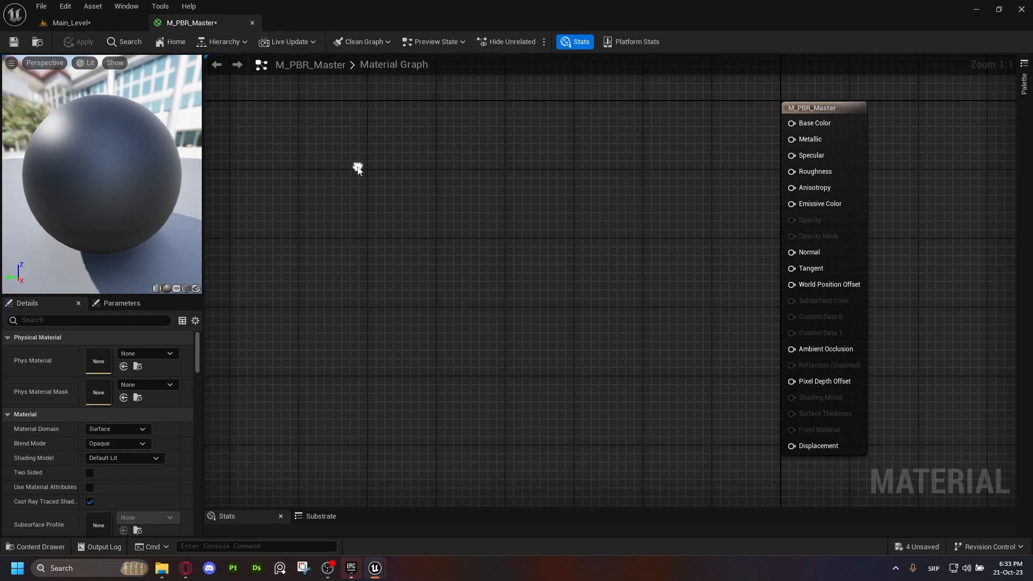
Add a TextureSample node to the material graph and place it well ahead of the M_PBR_Master output node
right_click(357, 170)
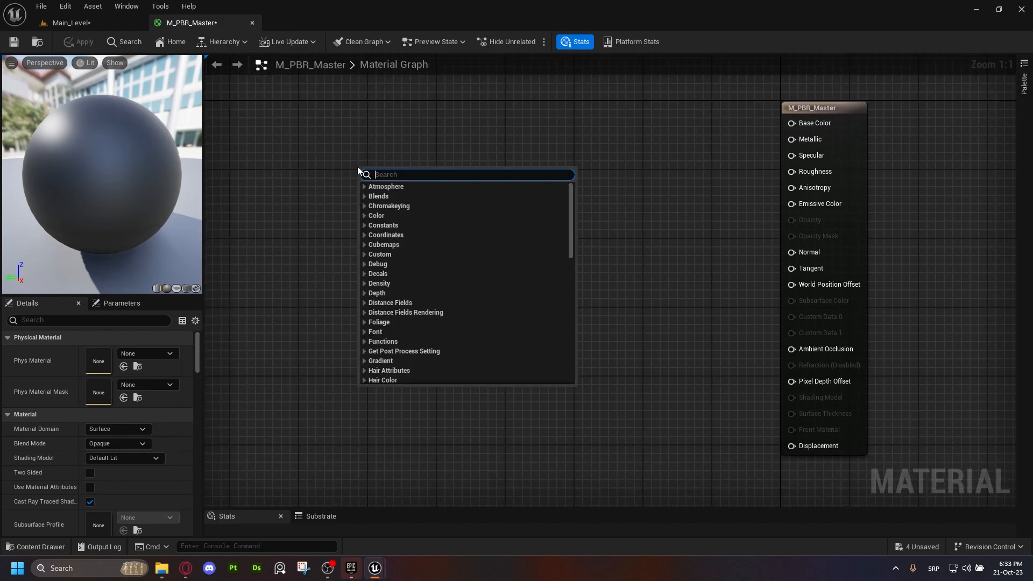
text(texture)
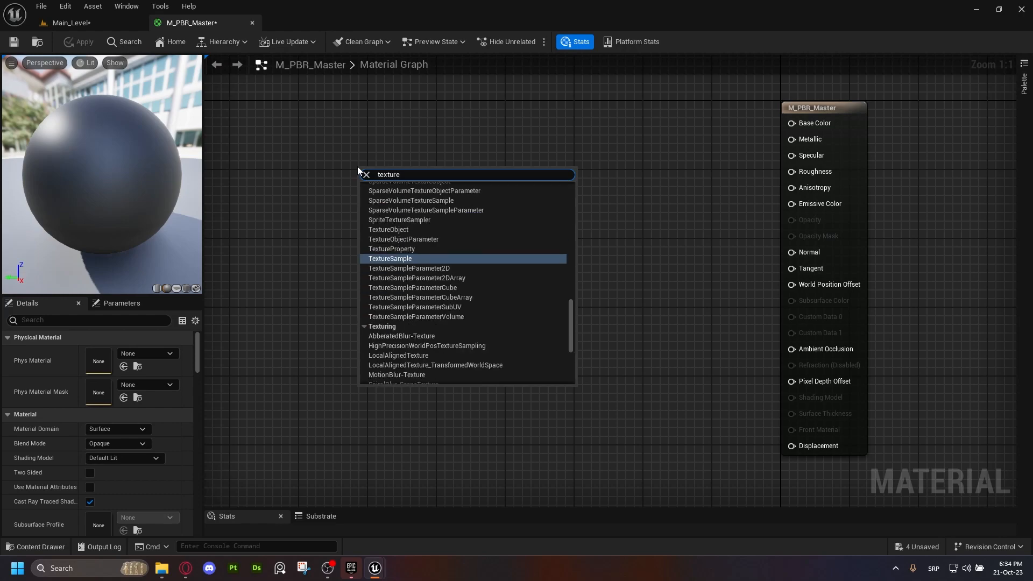
key(Return)
right_drag(308, 145, 465, 195)
drag(526, 214, 339, 163)
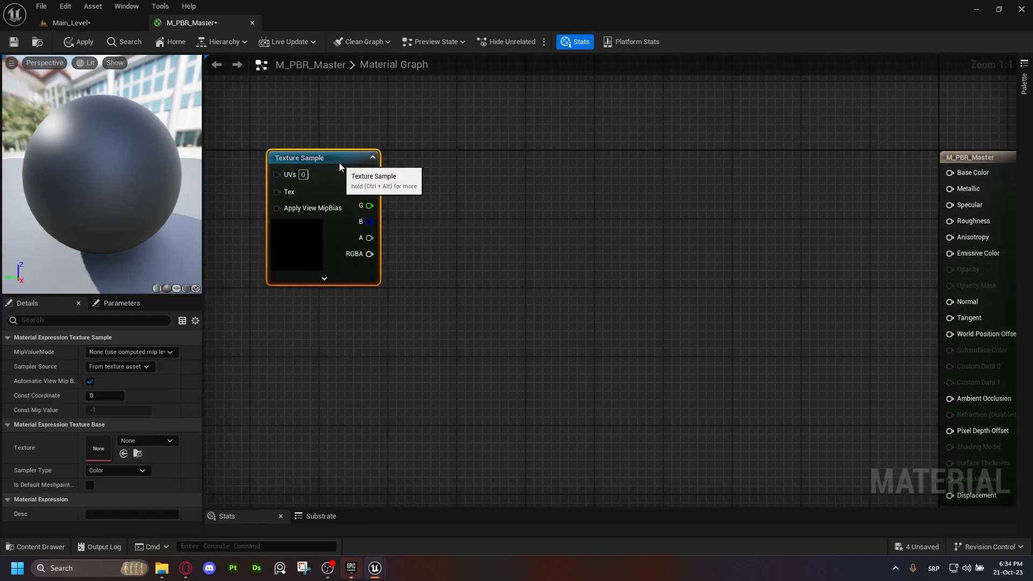
right_drag(435, 166, 639, 195)
drag(545, 182, 376, 201)
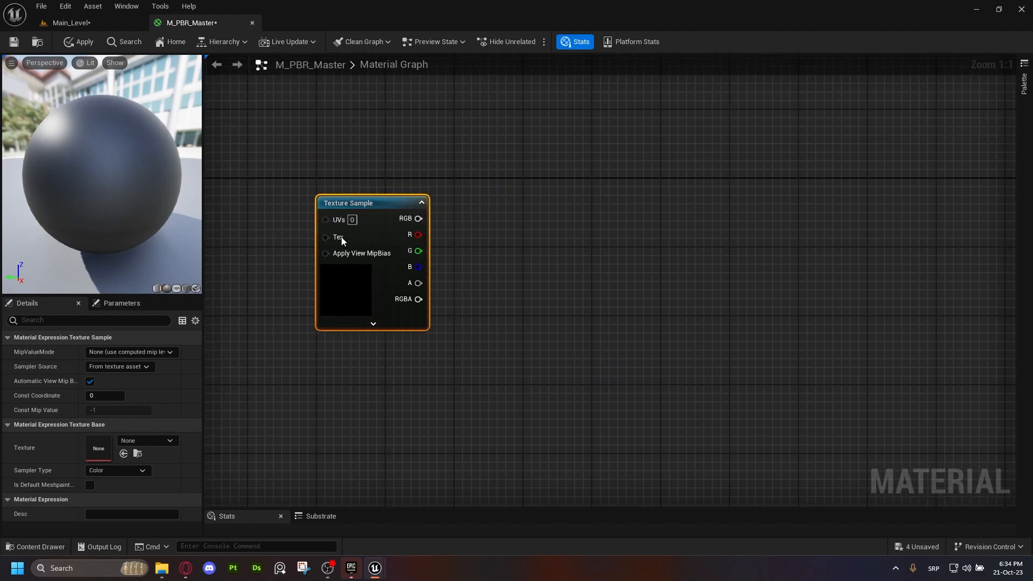
Convert the Texture Sample node to a parameter named Base Color and adjust its position in the graph
right_click(367, 203)
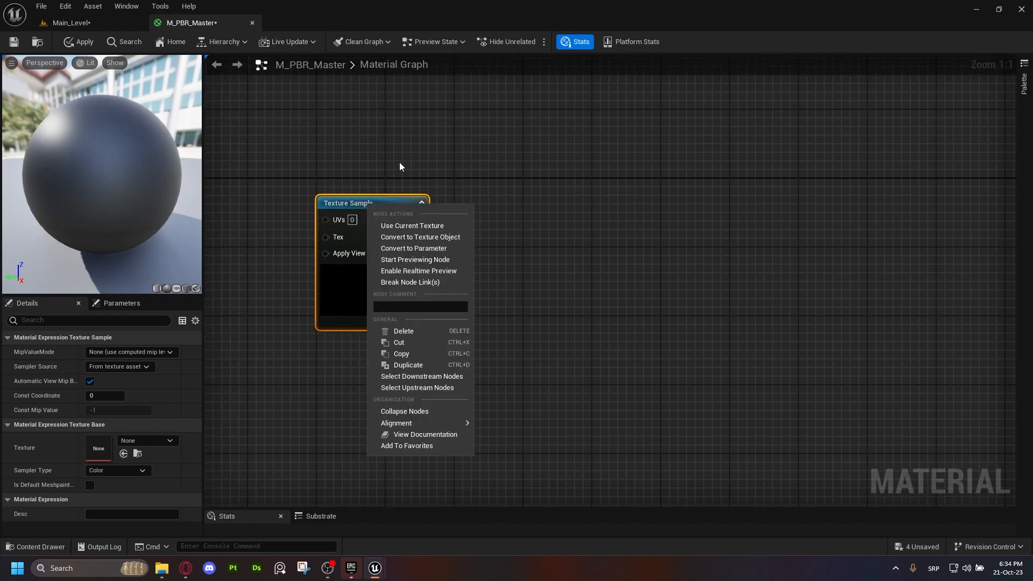
click(406, 248)
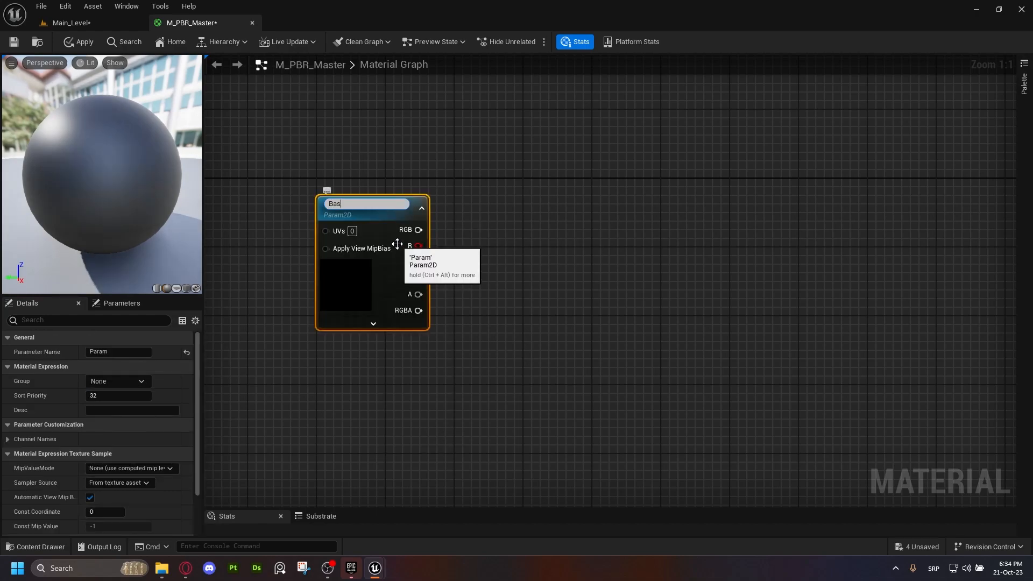
key(Return)
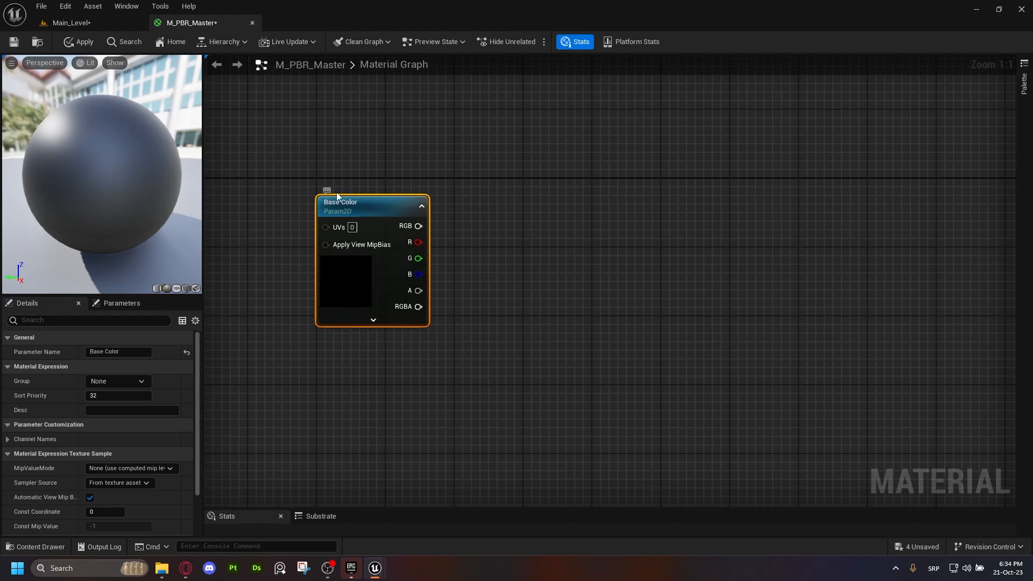
drag(375, 210, 350, 184)
right_drag(467, 191, 297, 209)
drag(297, 208, 299, 187)
scroll(531, 242, down, 3)
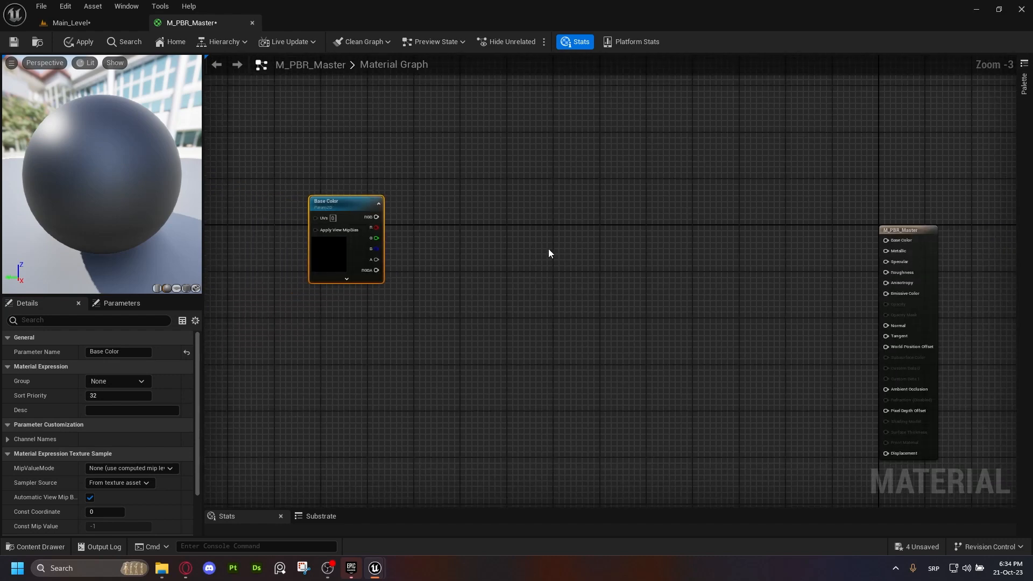
right_drag(530, 325, 464, 285)
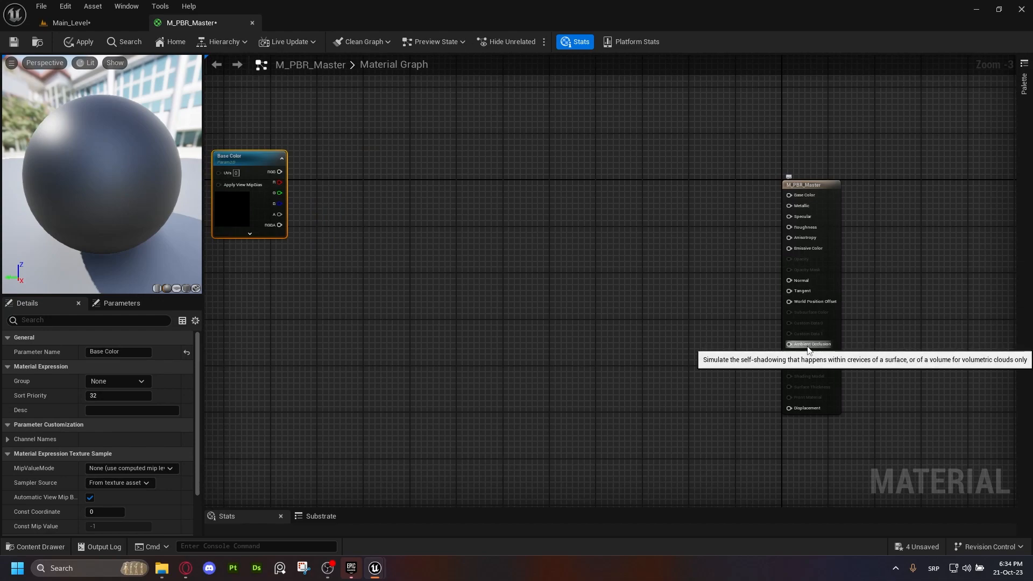
drag(789, 343, 653, 299)
click(530, 217)
right_drag(361, 186, 372, 197)
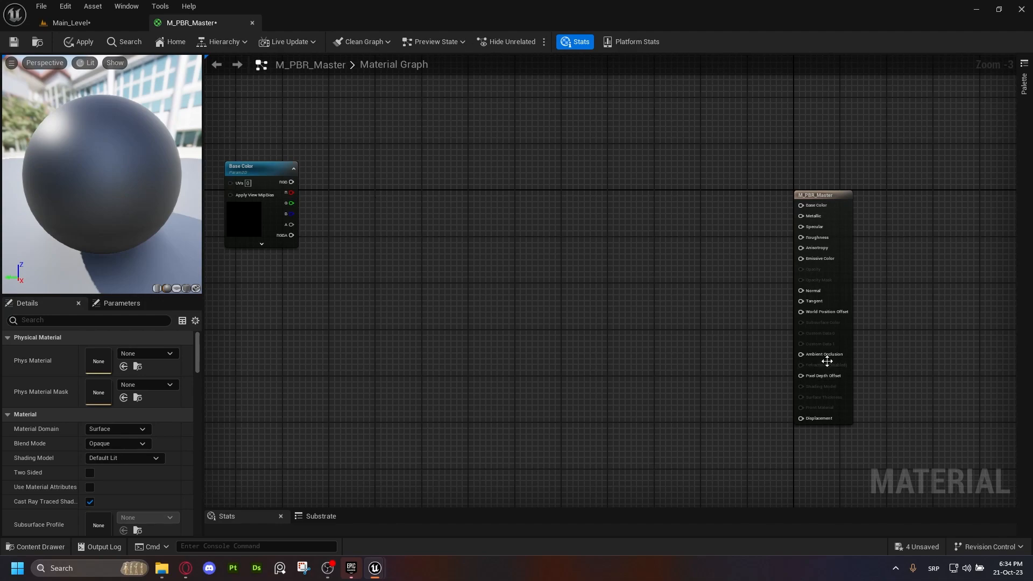
drag(800, 354, 743, 354)
Duplicate the Base Color texture parameter and place the copy directly below the original
right_drag(375, 272, 411, 254)
scroll(377, 263, up, 2)
drag(444, 139, 332, 251)
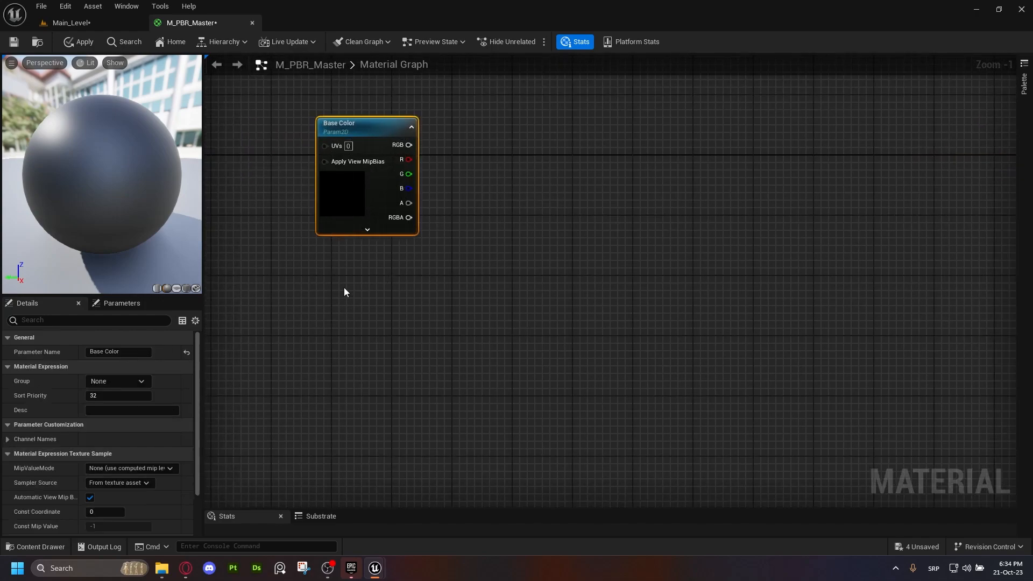
key(ctrl+d)
drag(400, 288, 375, 276)
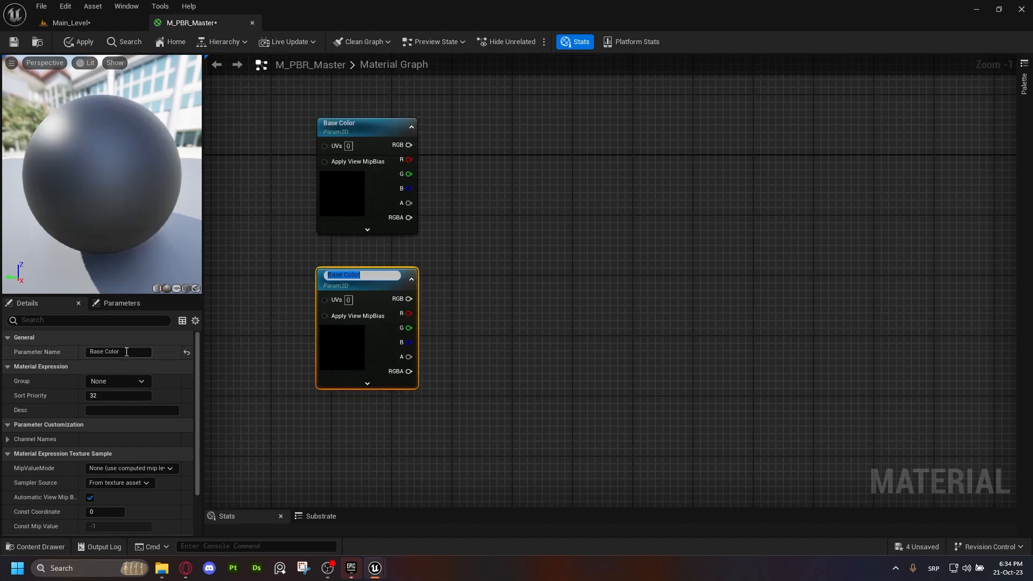
Rename the duplicated texture parameter as ORM and move it slightly closer to the Base Color node
drag(131, 351, 97, 351)
click(128, 353)
double_click(128, 353)
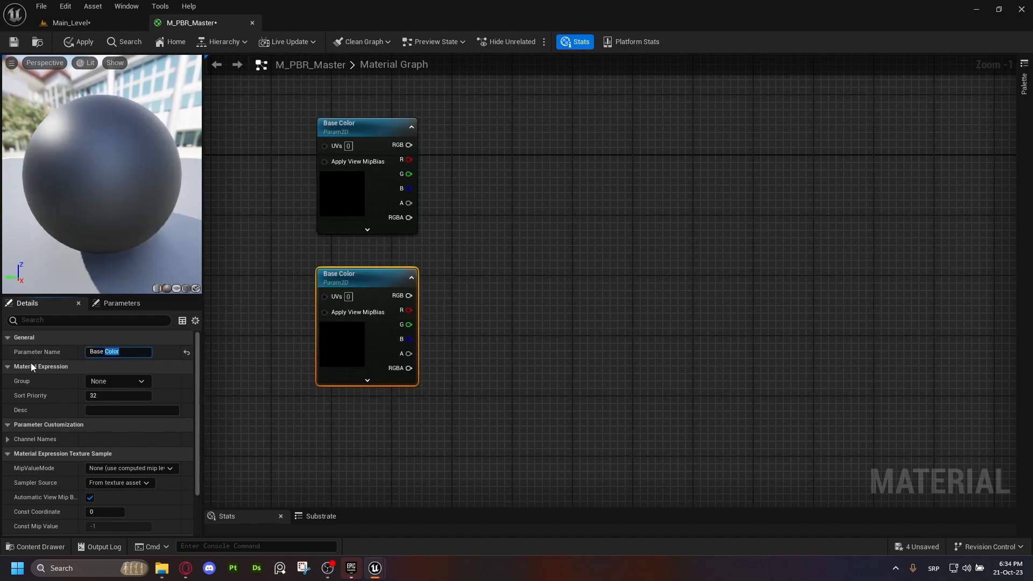
key(BackSpace)
key(ctrl+BackSpace)
text(ORM)
key(Return)
drag(339, 279, 340, 271)
drag(409, 302, 501, 222)
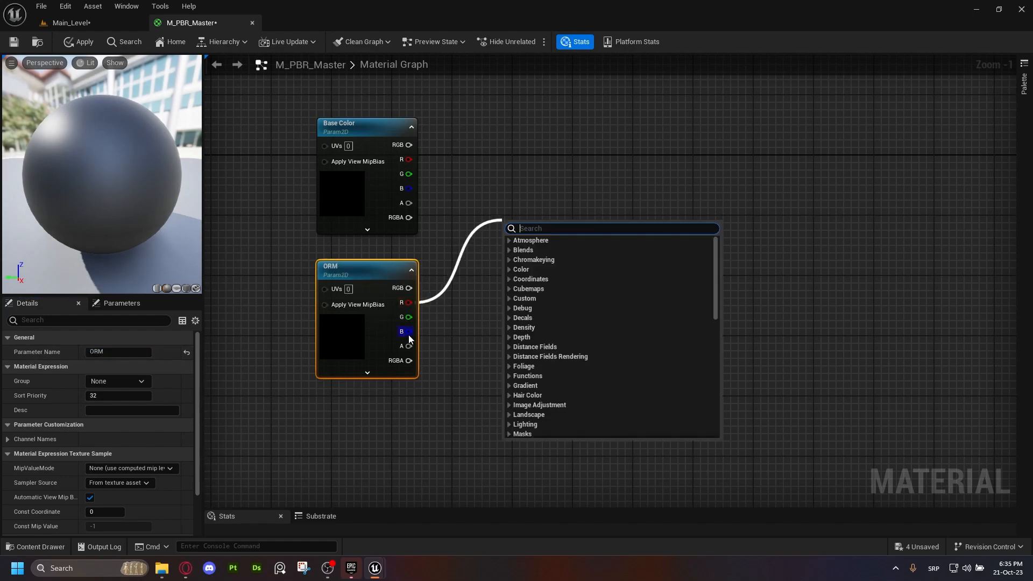
drag(409, 317, 492, 254)
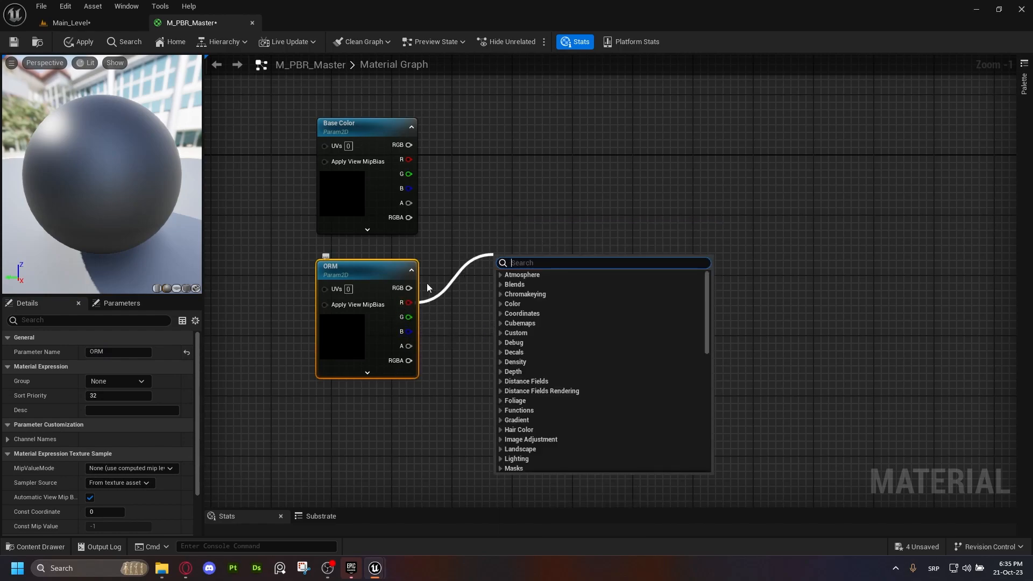
click(452, 208)
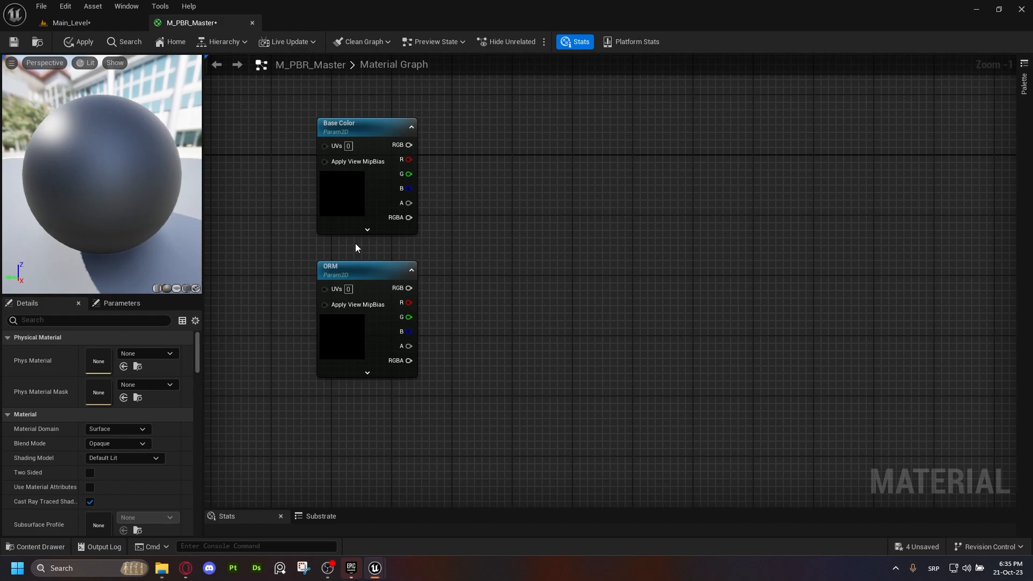
Add a LinearInterpolate node above the textures and feed the ORM red channel into its B input
right_drag(501, 234, 433, 280)
scroll(433, 279, down, 1)
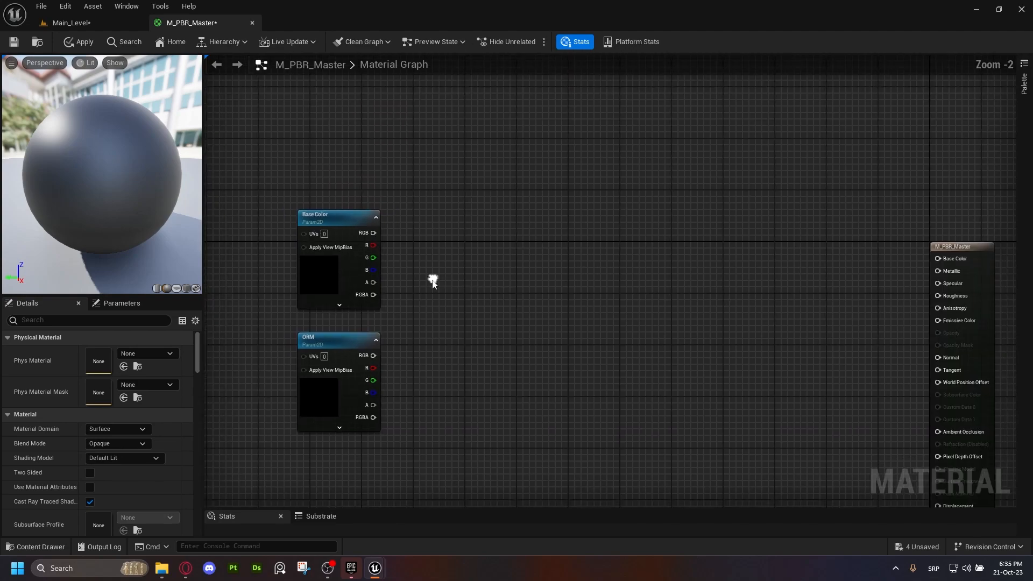
drag(373, 367, 467, 129)
text(lerp)
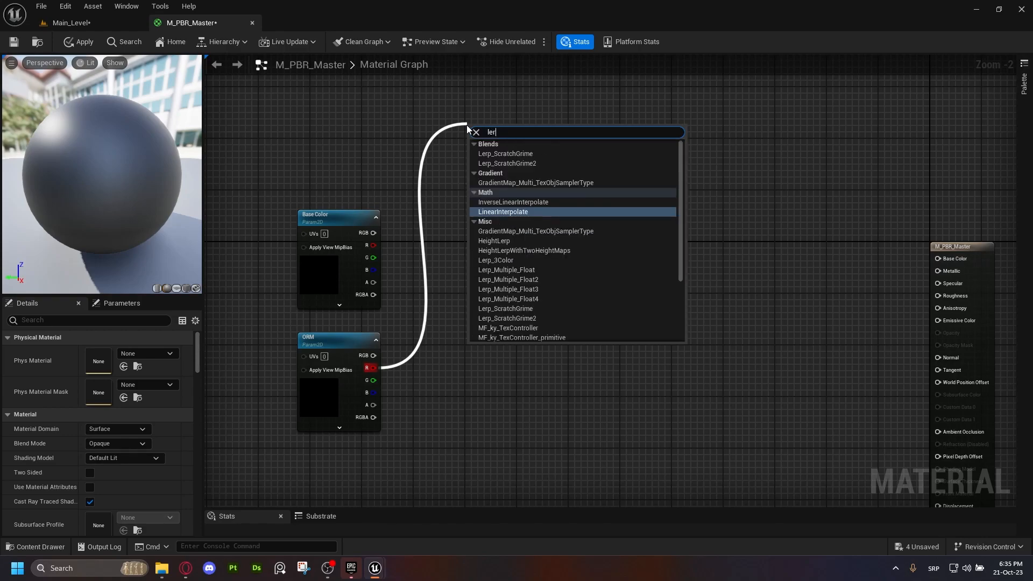
key(Return)
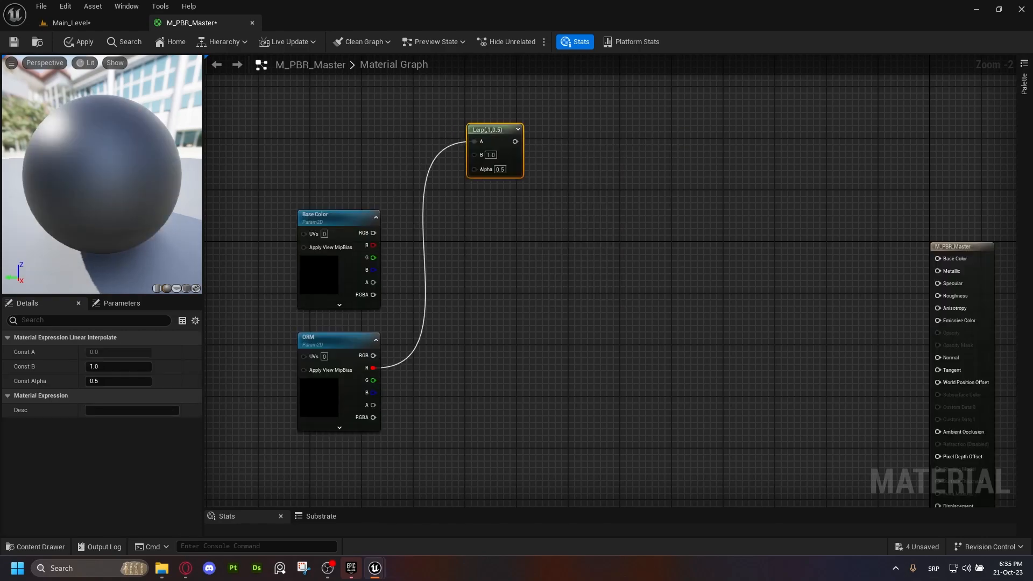
right_drag(471, 144, 490, 199)
alt+click(492, 199)
drag(493, 212, 393, 424)
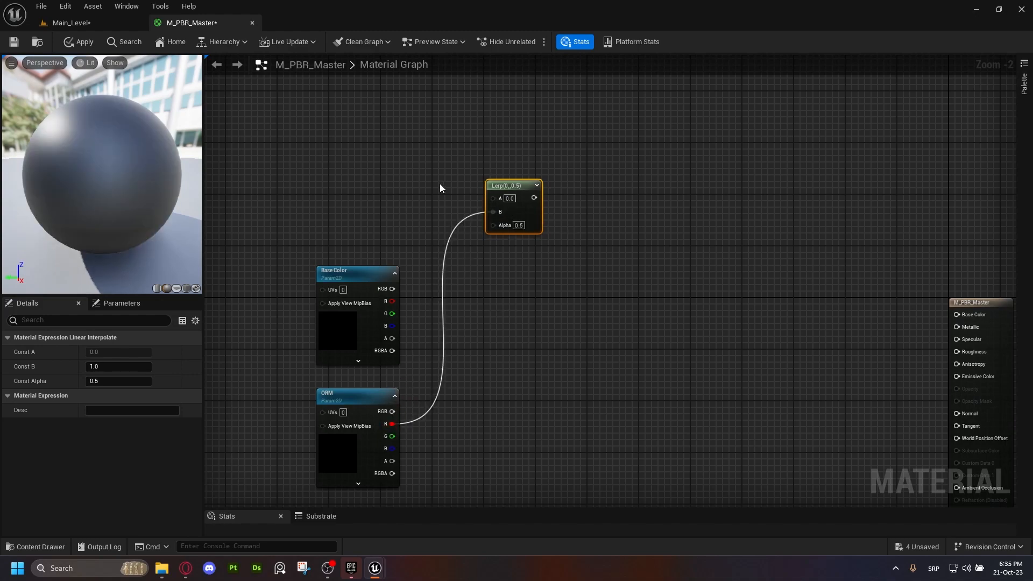
Add a Constant node above and ahead of the Lerp and set its value to 1
right_drag(406, 146, 418, 198)
click(418, 197)
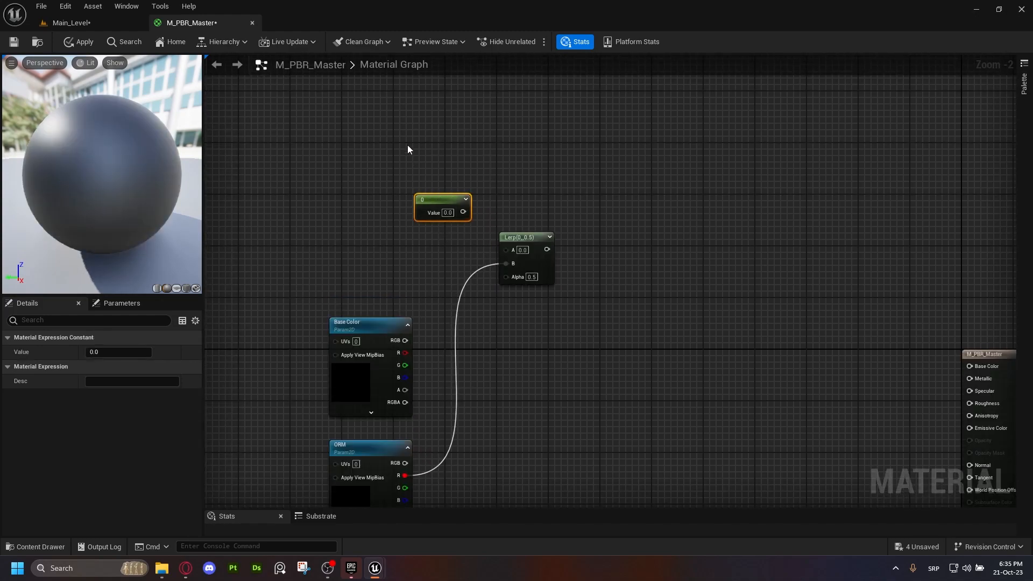
scroll(431, 204, up, 1)
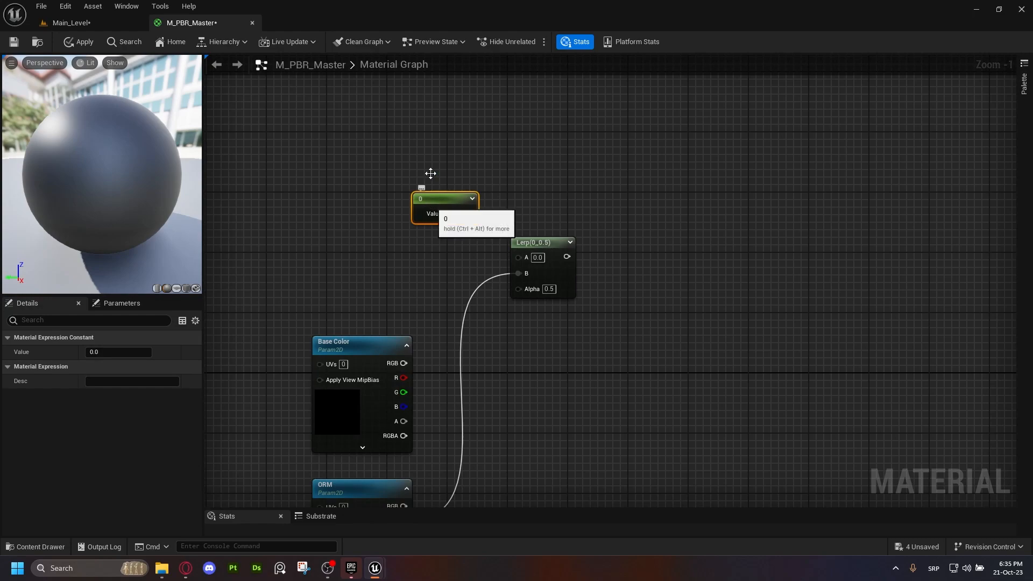
click(451, 213)
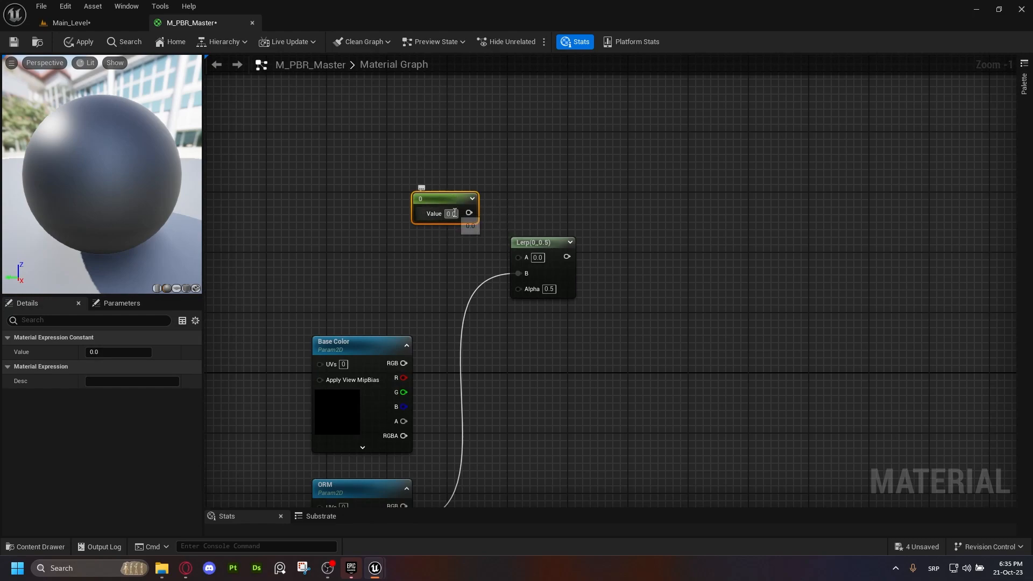
text(1)
key(Return)
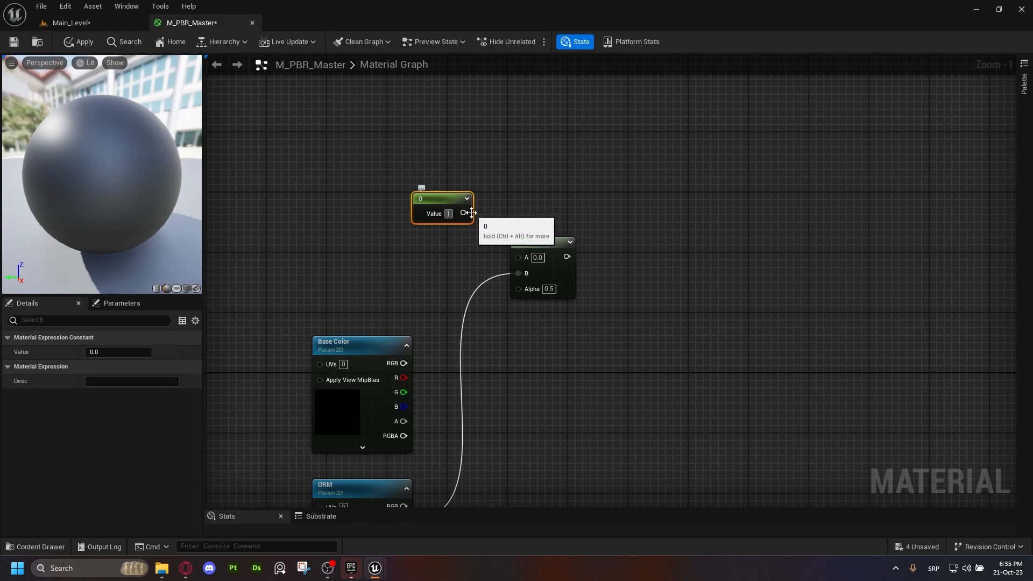
Connect the constant 1 to the Lerp's A input and shift both nodes slightly upward
drag(515, 183, 519, 259)
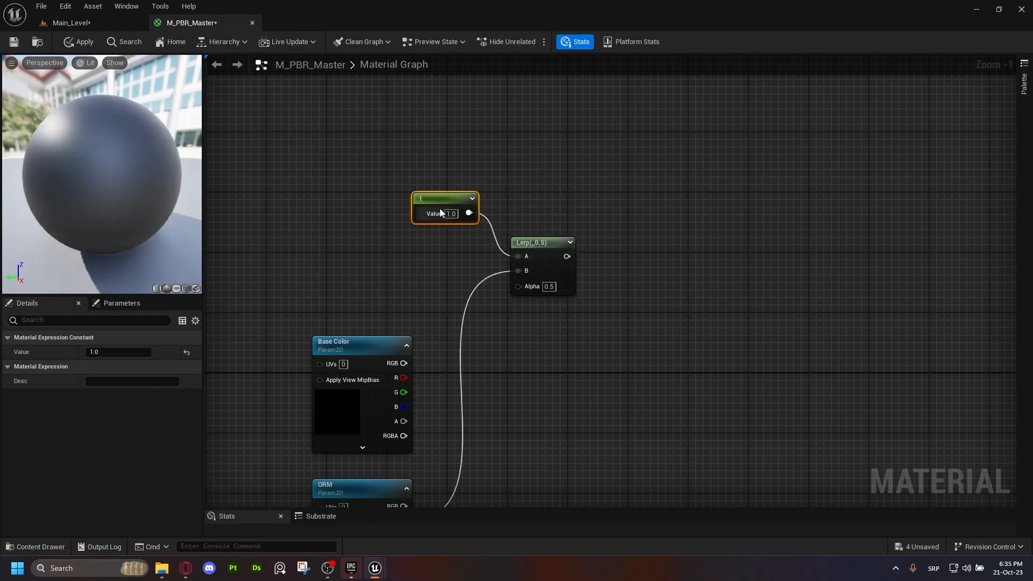
drag(440, 197, 437, 166)
drag(549, 259, 546, 245)
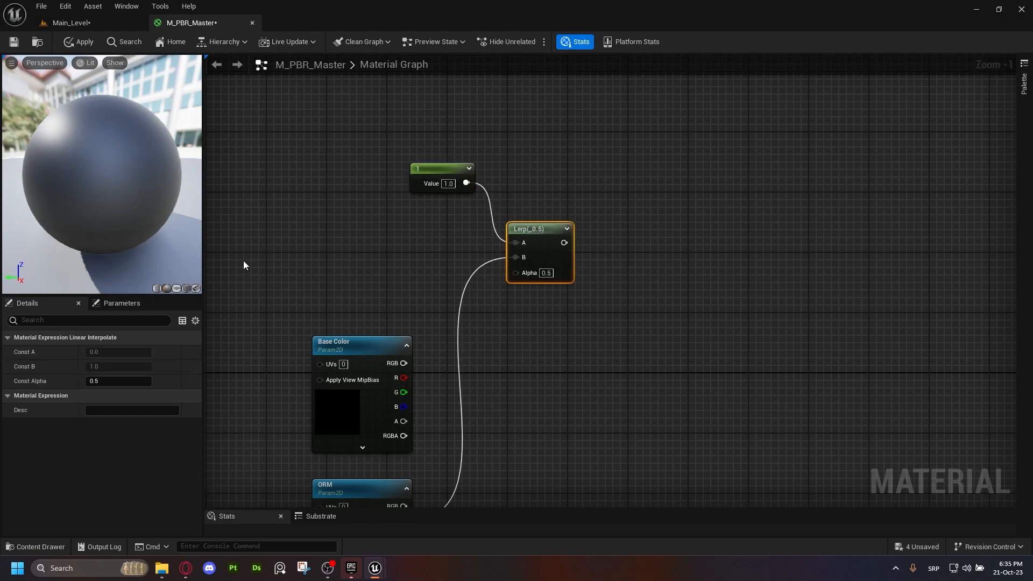
Add a scalar parameter named AO Intensity between the constant and the Base Color texture node
right_drag(356, 261, 368, 253)
drag(525, 266, 407, 261)
click(386, 252)
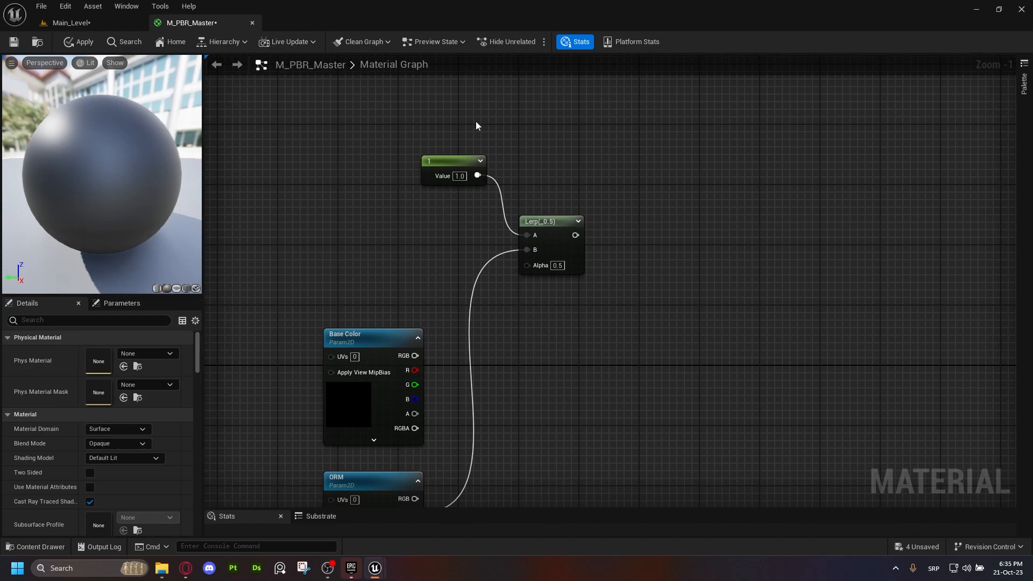
click(396, 241)
text(s)
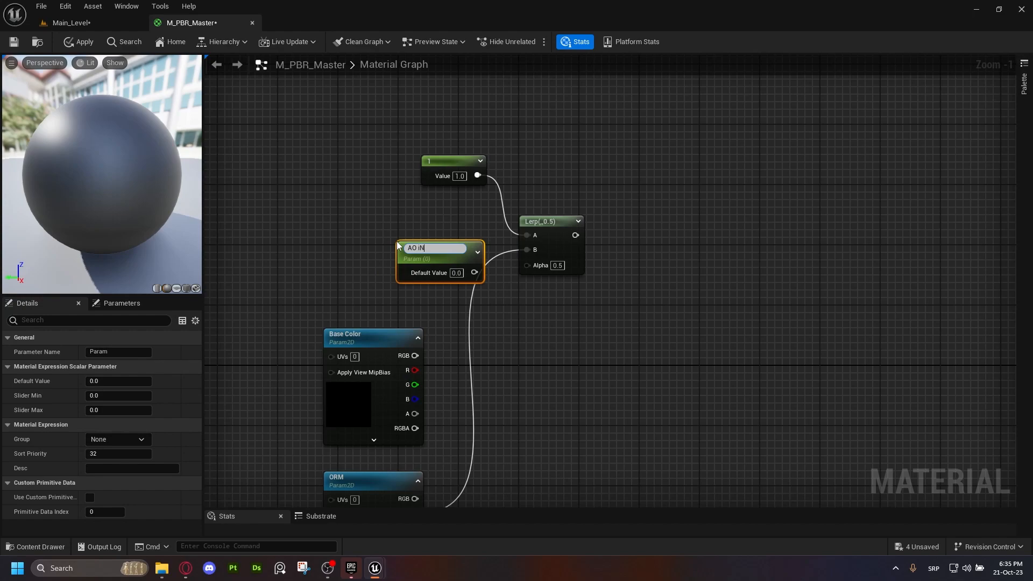
text(AO Intensity)
key(Return)
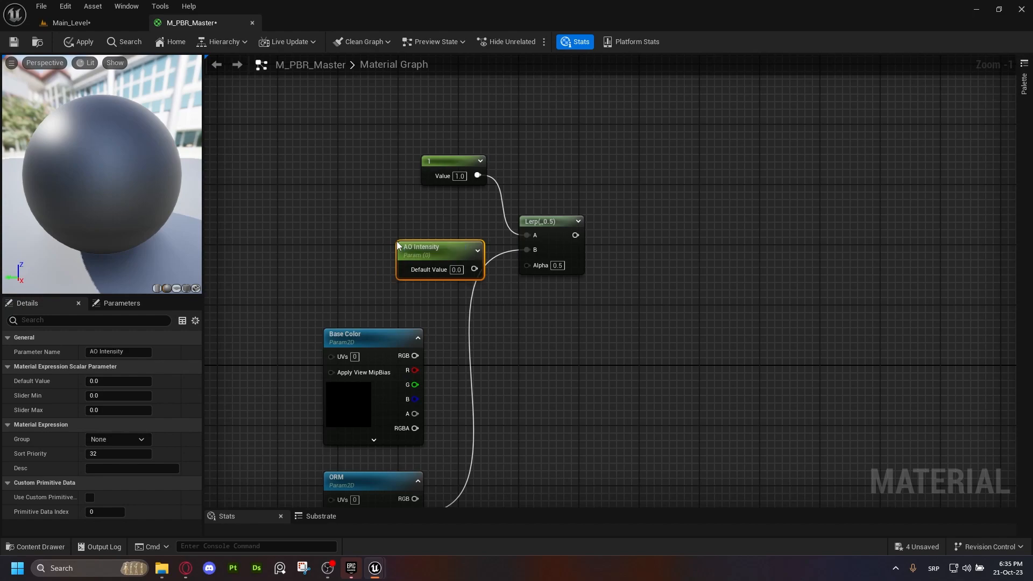
Connect AO Intensity to the Lerp's Alpha input and position the parameter just above the Base Color node
drag(421, 247, 354, 213)
drag(408, 235, 526, 264)
drag(380, 216, 405, 247)
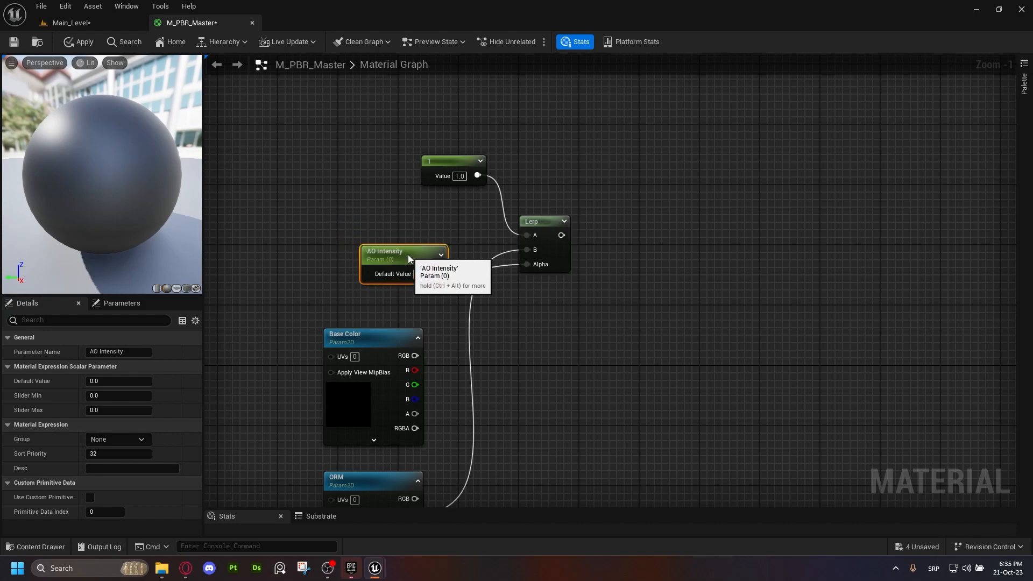
drag(533, 181, 431, 259)
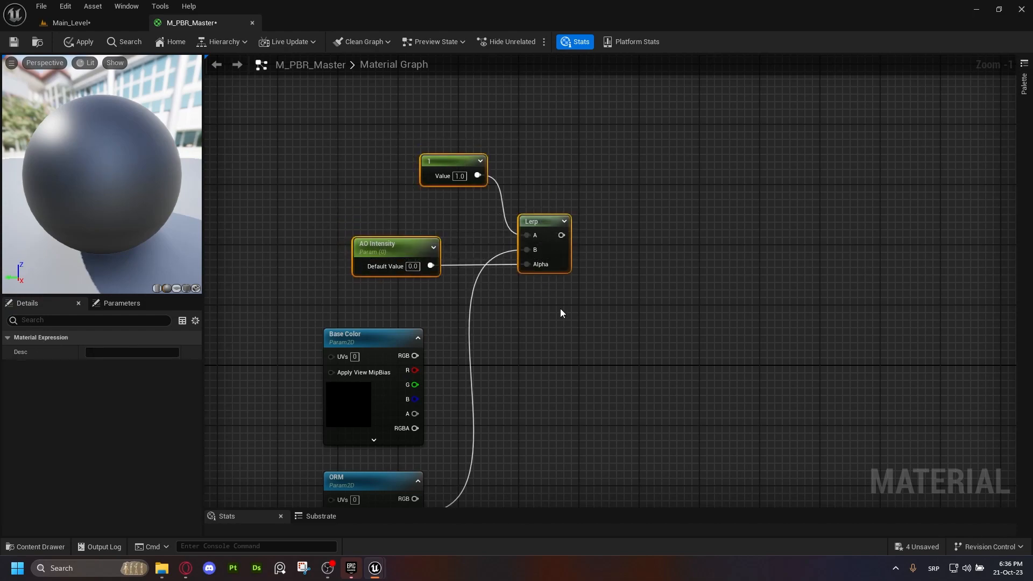
Add a Multiply node after the Lerp, with the Lerp result as input A and Base Color RGB as input B
right_drag(556, 308, 455, 271)
right_click(455, 270)
click(517, 207)
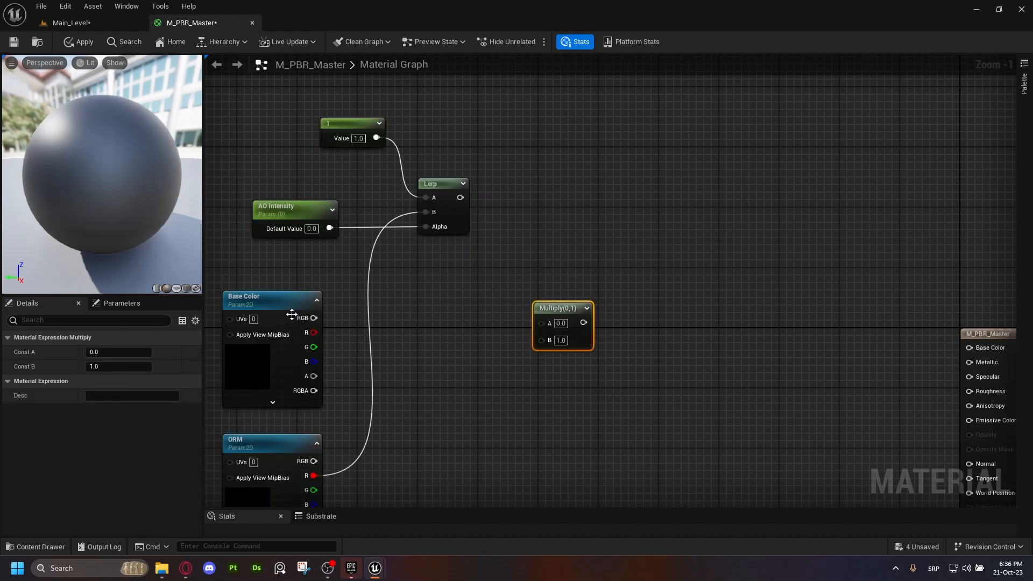
drag(314, 318, 554, 331)
drag(460, 198, 547, 311)
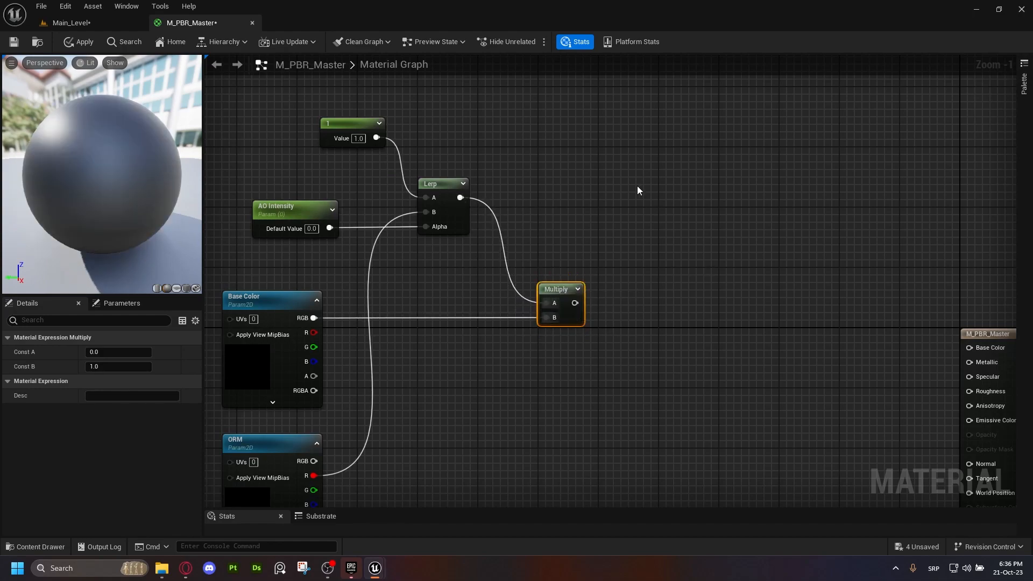
drag(610, 146, 309, 383)
scroll(459, 395, down, 1)
right_drag(460, 395, 535, 384)
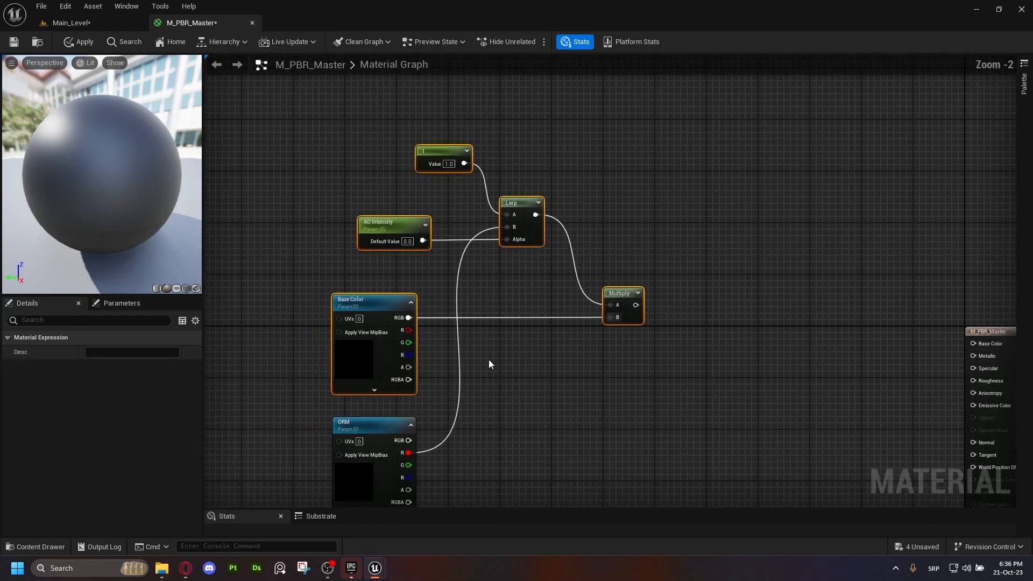
right_drag(504, 345, 570, 309)
click(609, 312)
scroll(645, 288, down, 2)
scroll(650, 291, up, 2)
Add a second Multiply node before the M_PBR_Master output and connect the first Multiply to its A input
right_drag(650, 295, 589, 290)
scroll(589, 291, up, 1)
right_drag(517, 296, 448, 270)
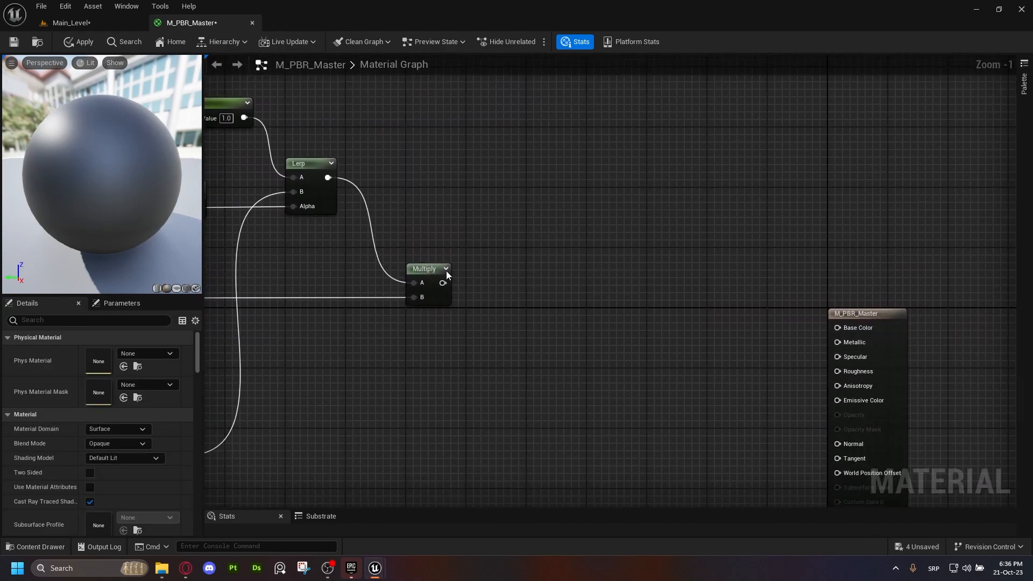
key(m)
click(602, 280)
drag(626, 292, 611, 273)
drag(443, 283, 605, 283)
Add a Constant4Vector above the Multiply nodes and convert it to a parameter named Color Tint
right_drag(524, 195, 502, 222)
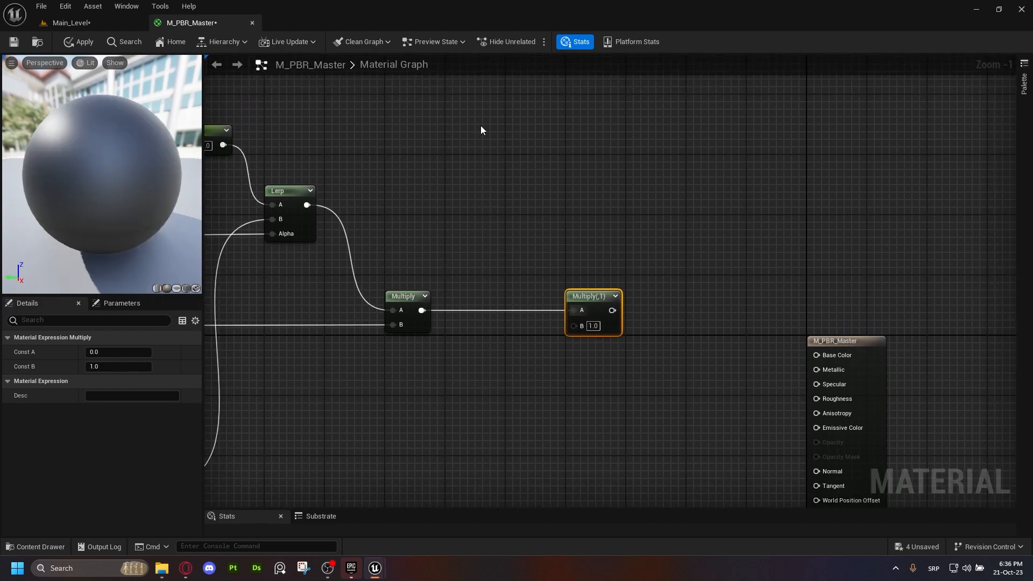
right_drag(307, 138, 478, 202)
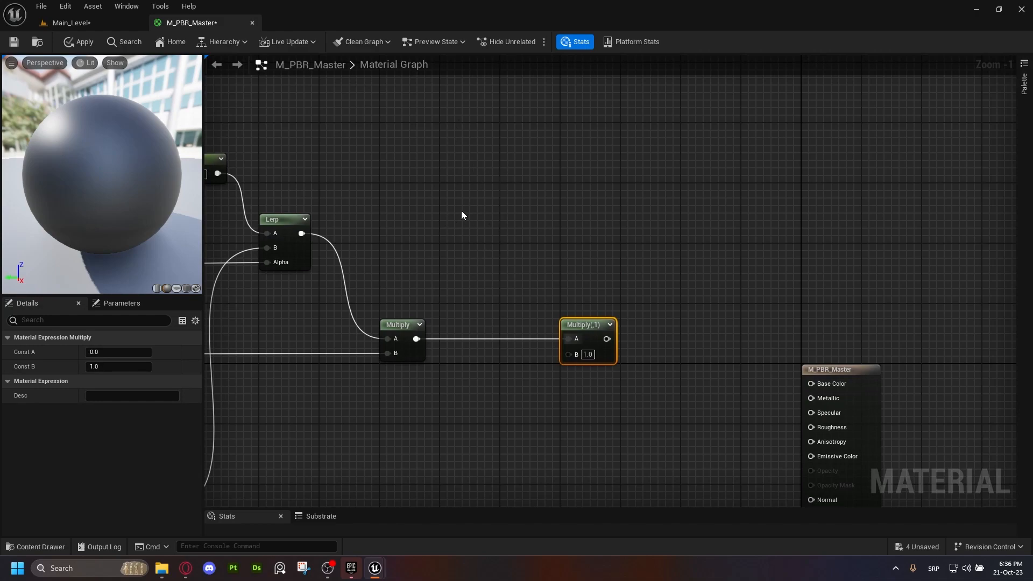
click(482, 240)
right_click(514, 241)
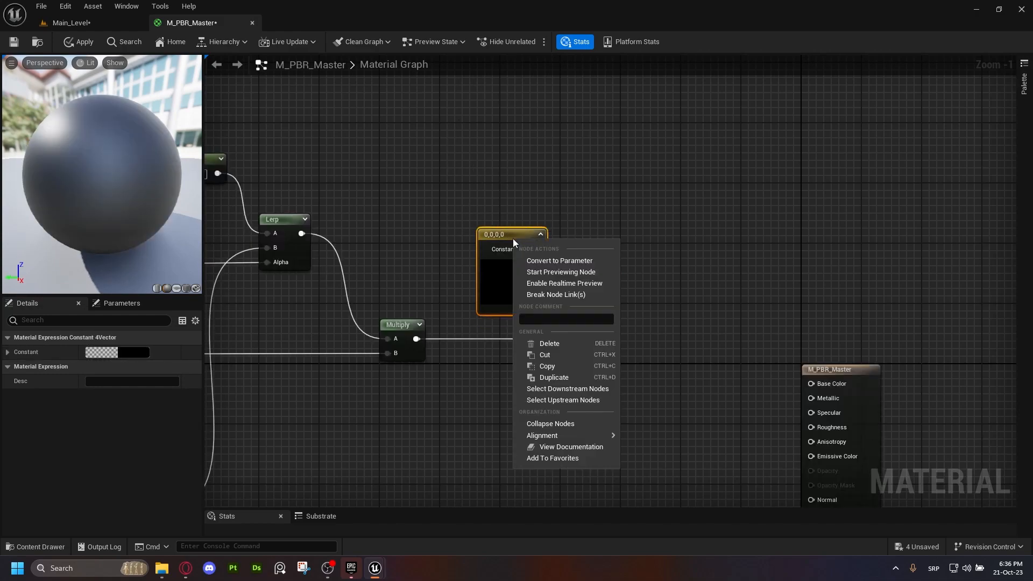
click(537, 260)
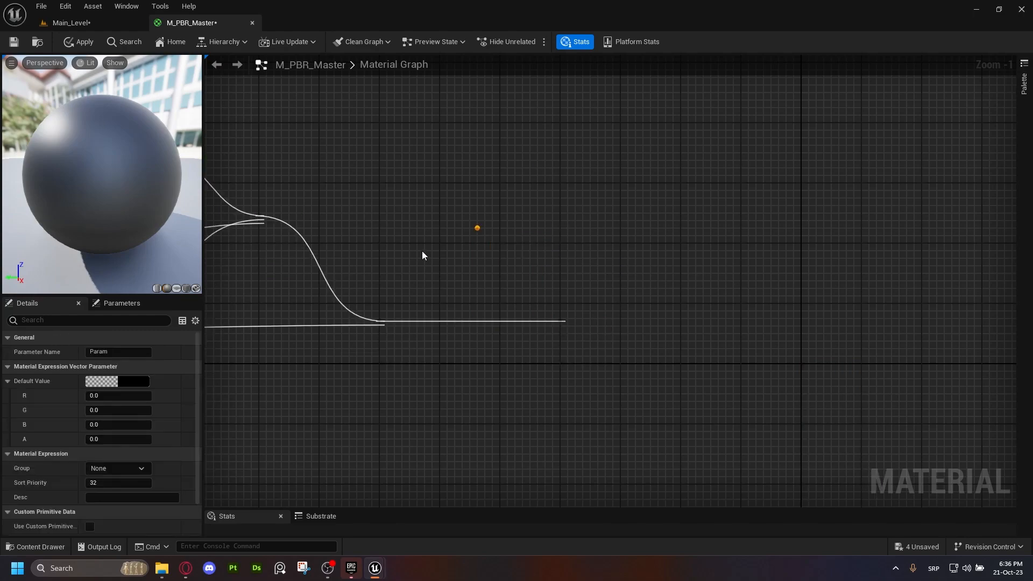
text(Col)
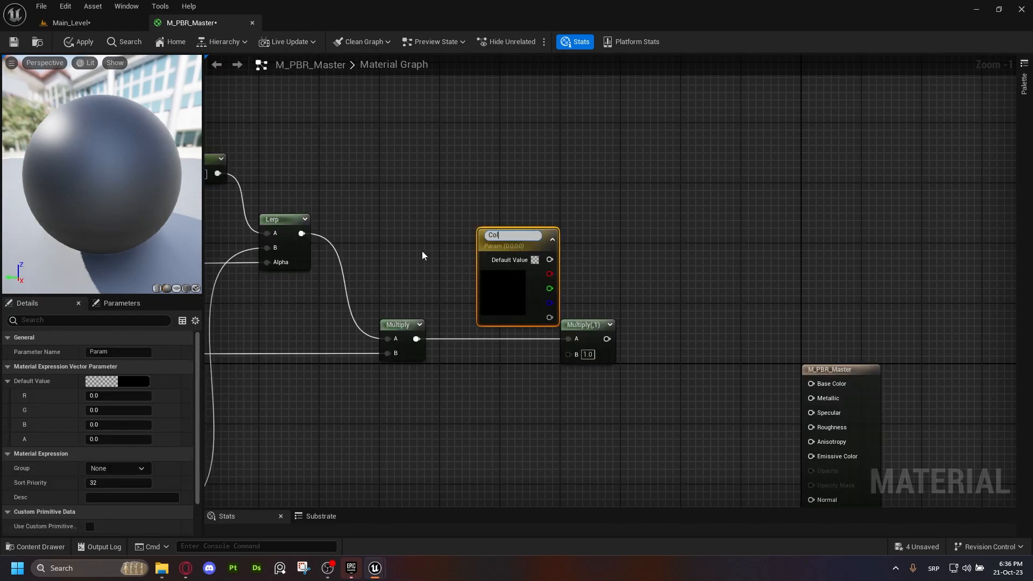
text(or Tint)
key(BackSpace)
key(Return)
Connect Color Tint to the second Multiply's B input and set its default colour to white
drag(529, 244, 568, 354)
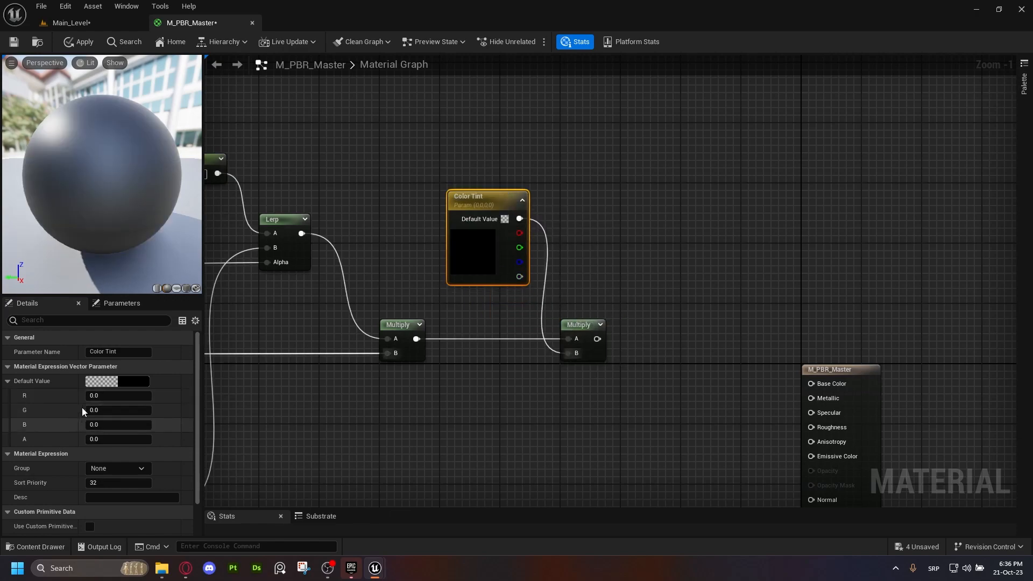
click(129, 382)
drag(281, 342, 289, 313)
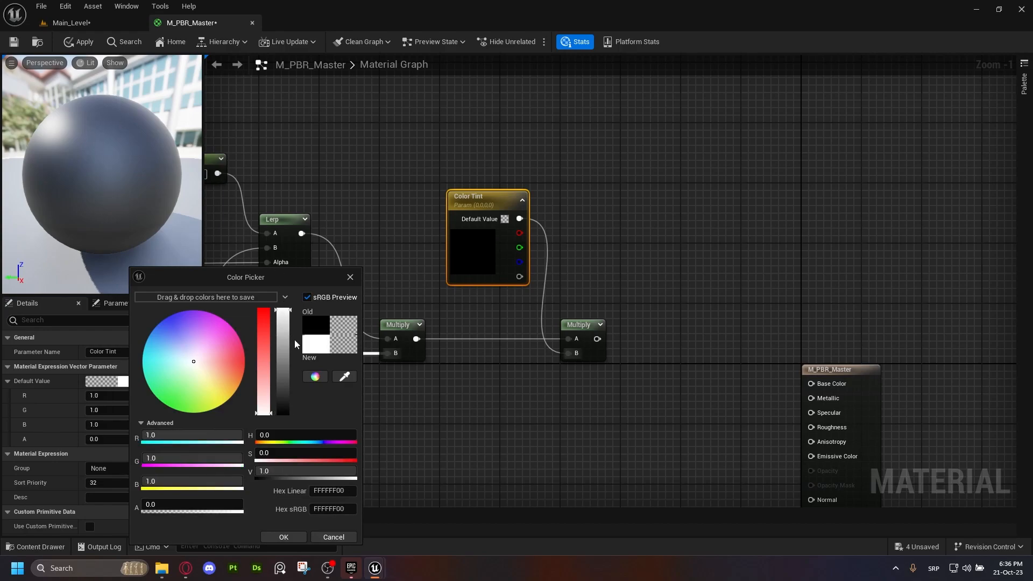
click(284, 537)
Connect the second Multiply's output to the Base Color input of the M_PBR_Master node
right_drag(607, 436, 571, 295)
drag(485, 240, 699, 286)
drag(525, 194, 441, 281)
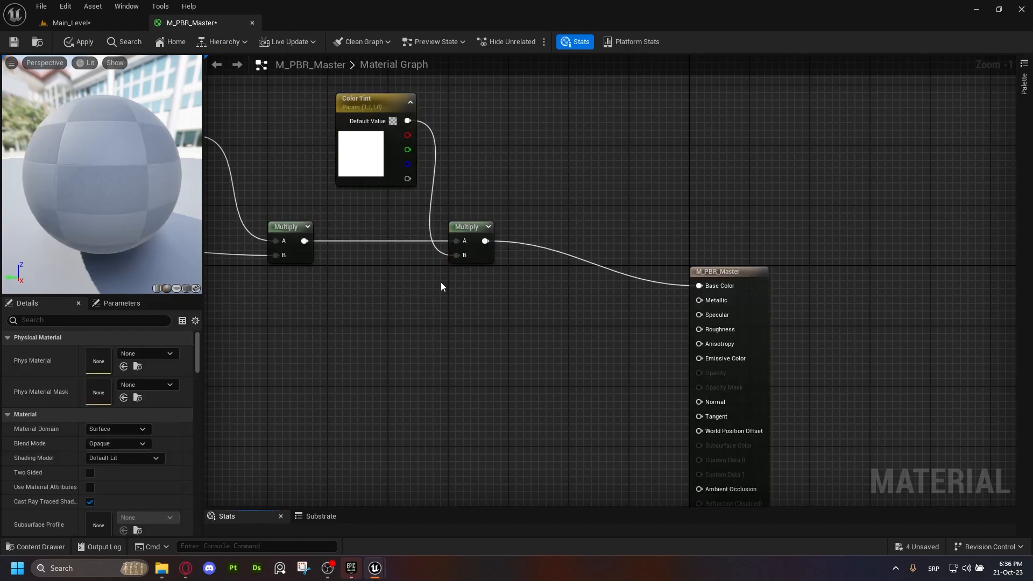
Group all the base colour nodes, excluding ORM and the output node, in a comment box titled Base Color
scroll(432, 289, down, 1)
right_drag(538, 256, 717, 290)
scroll(539, 279, down, 1)
drag(797, 113, 325, 361)
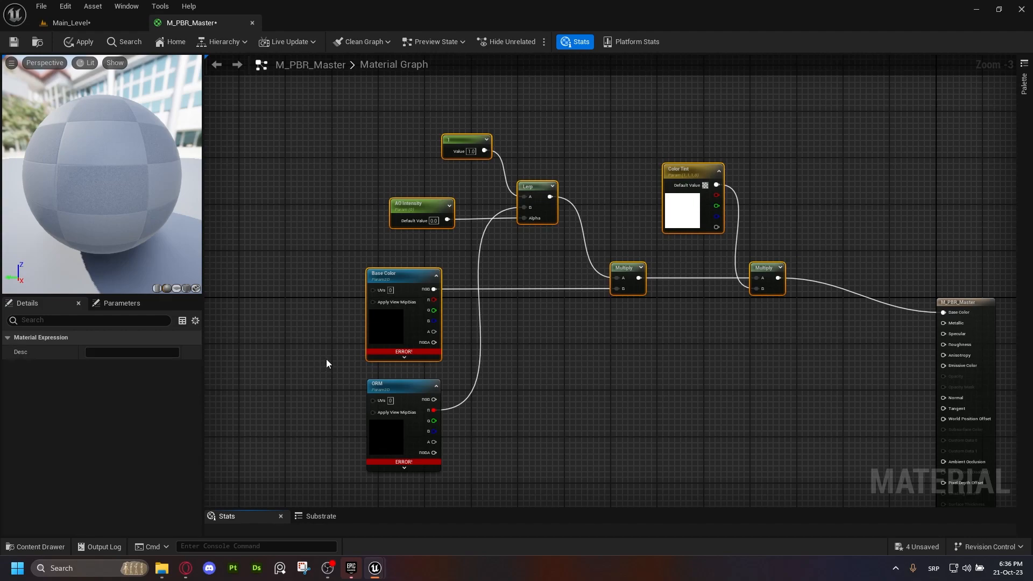
key(c)
key(BackSpace)
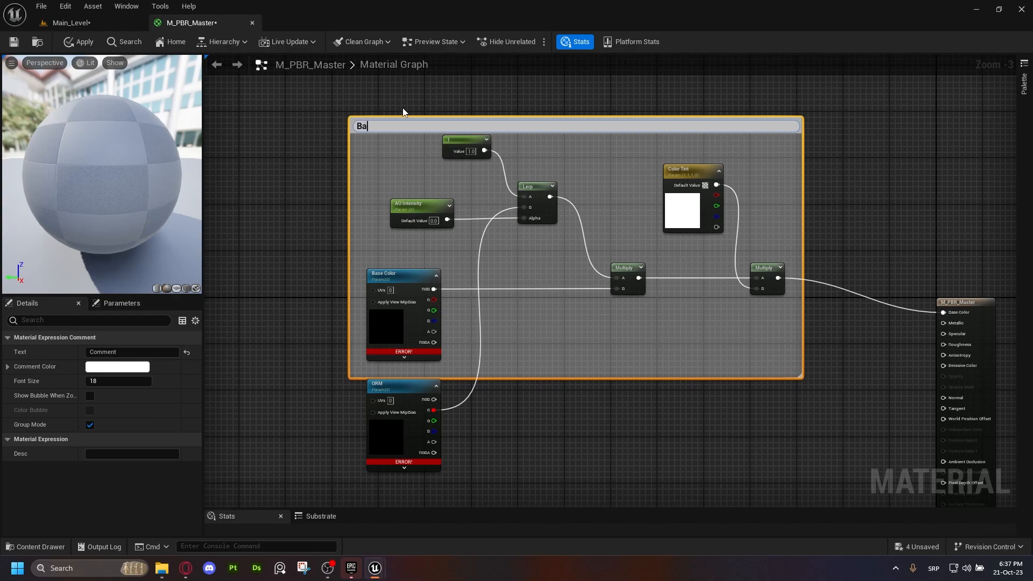
text(Base Color)
key(Return)
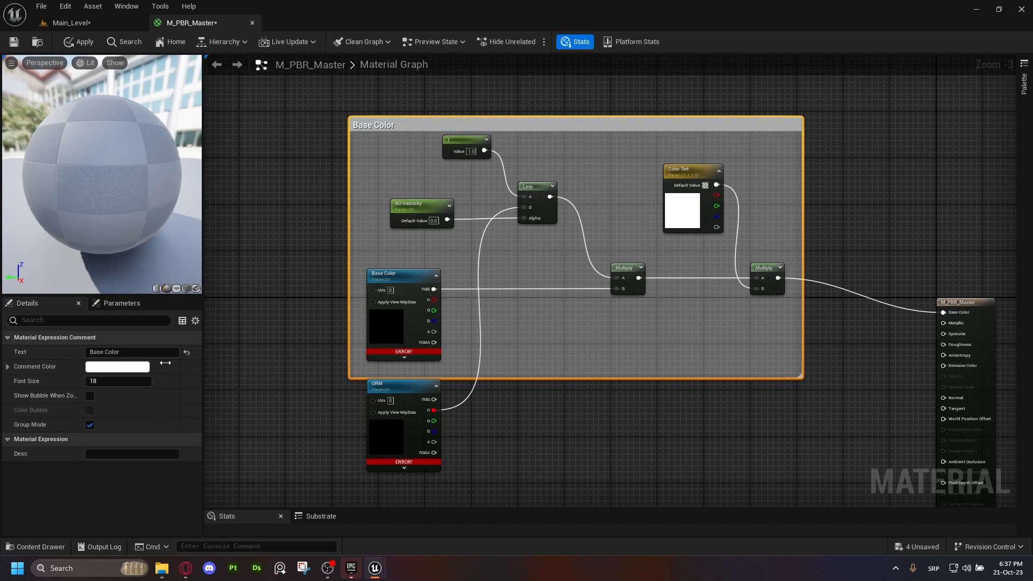
Change the comment colour of the Base Color box to a light salmon pink
click(144, 367)
click(233, 366)
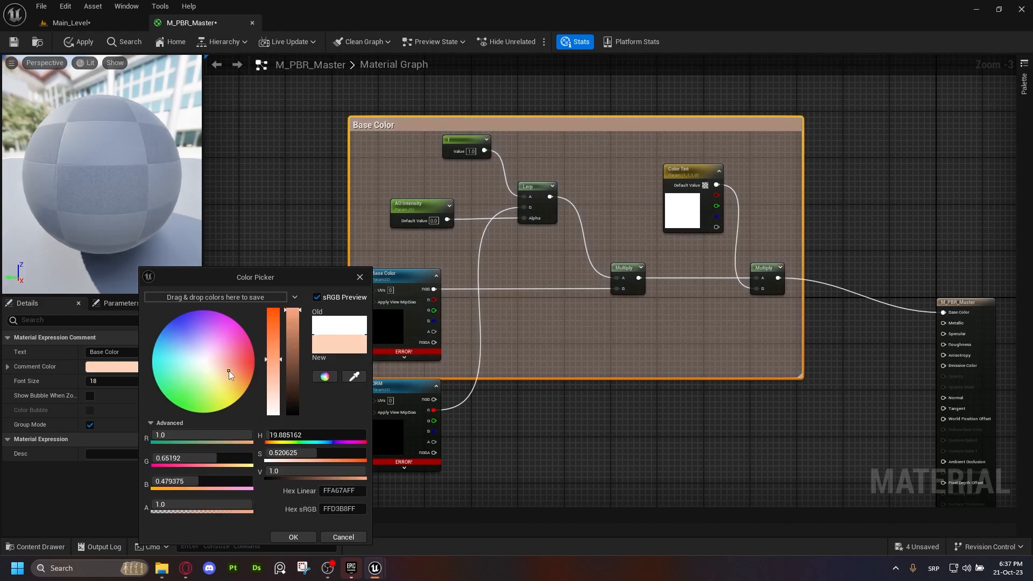
click(294, 538)
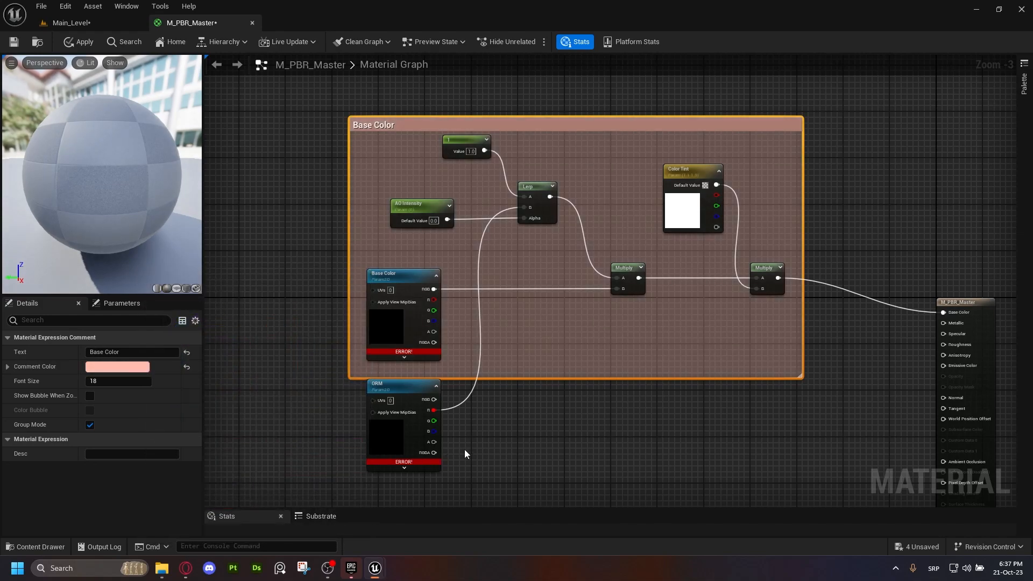
Assign the engine's Black texture as the default texture of the Base Color parameter
right_drag(463, 451, 425, 333)
click(396, 311)
scroll(398, 241, up, 1)
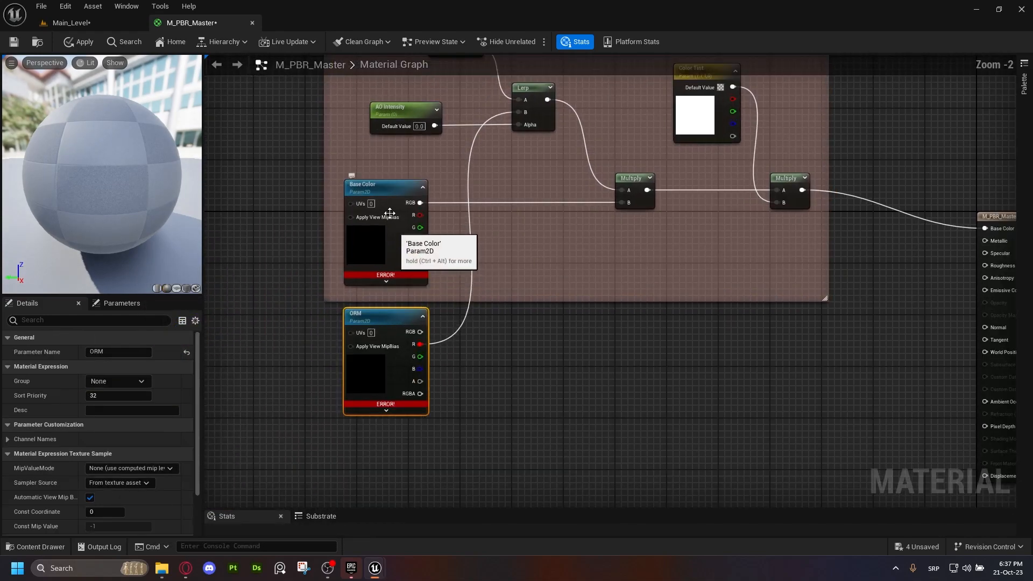
click(387, 194)
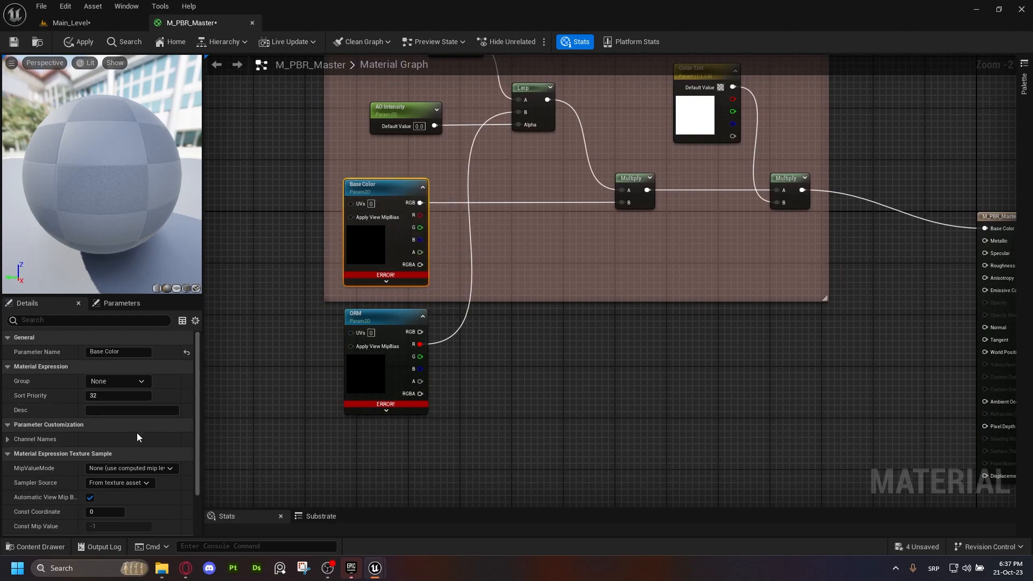
scroll(138, 431, down, 2)
scroll(128, 431, down, 2)
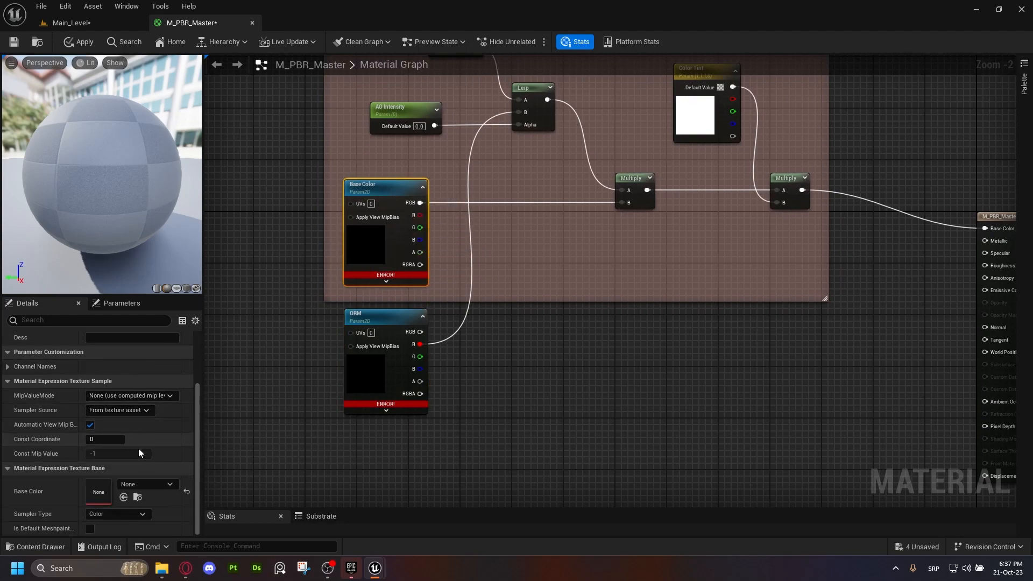
click(143, 482)
text(black)
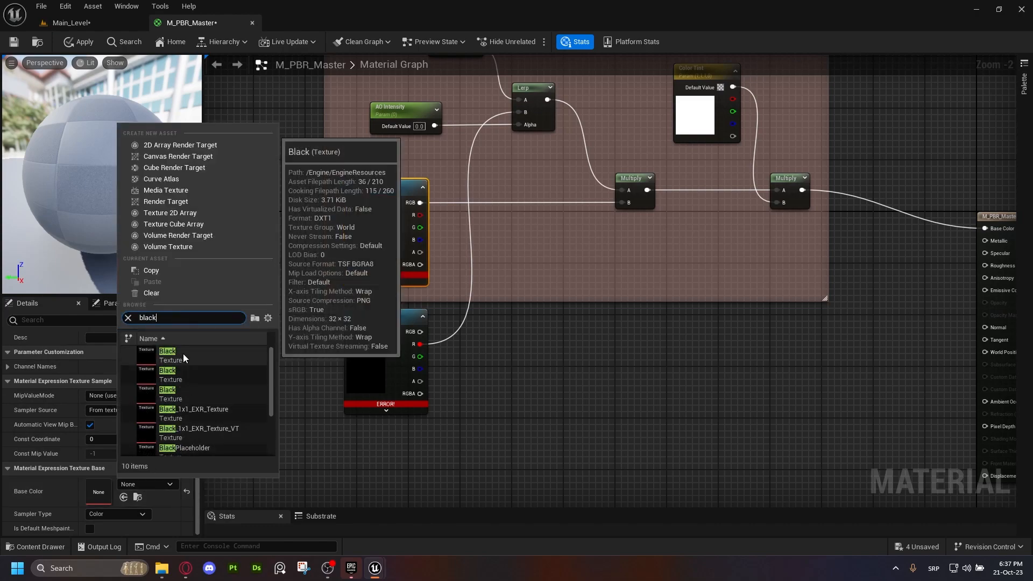
click(183, 354)
Assign the engine's Black texture as the default texture of the ORM parameter
click(377, 322)
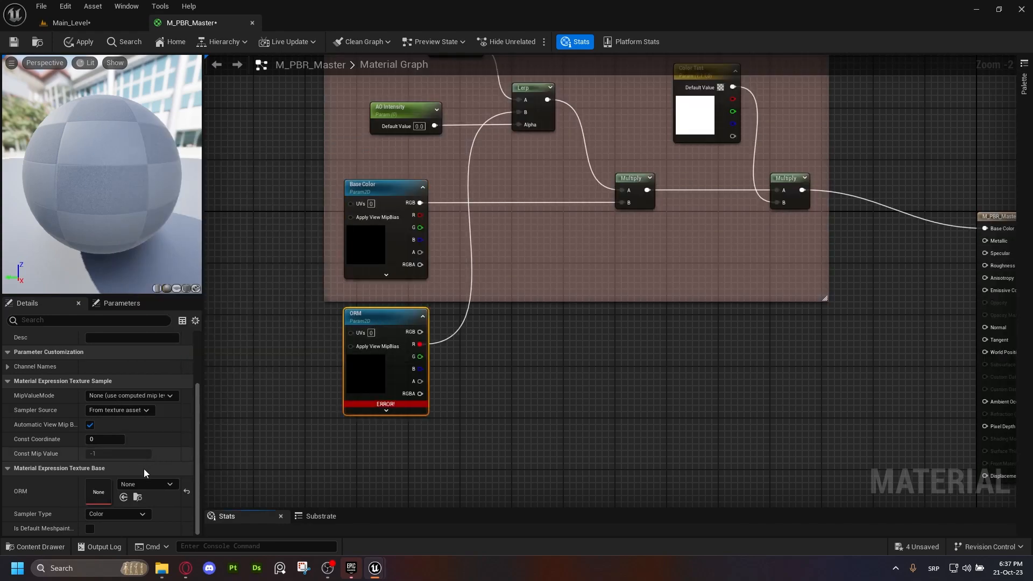
click(138, 477)
text(blka)
key(BackSpace)
key(BackSpace)
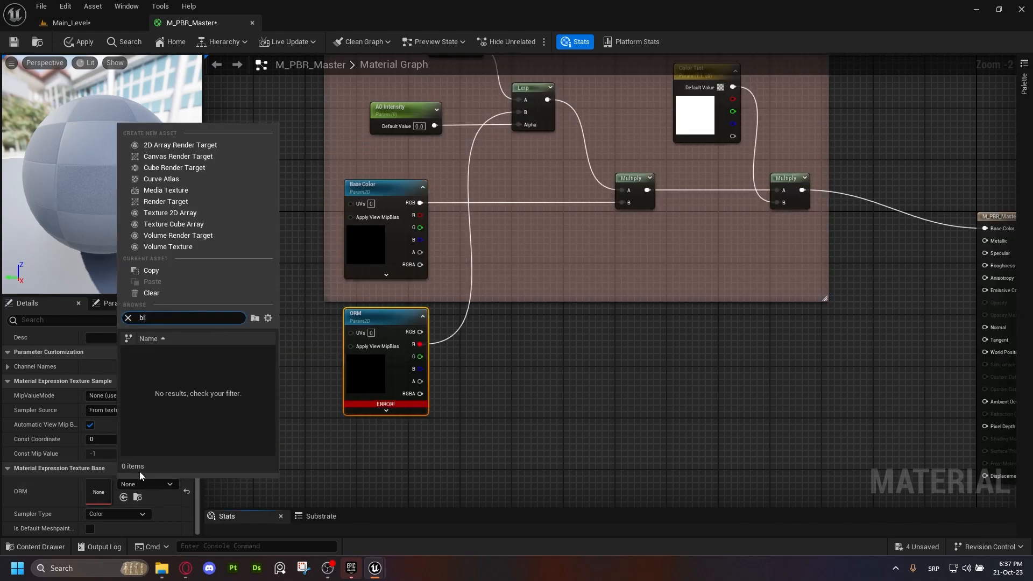
text(ack)
click(184, 353)
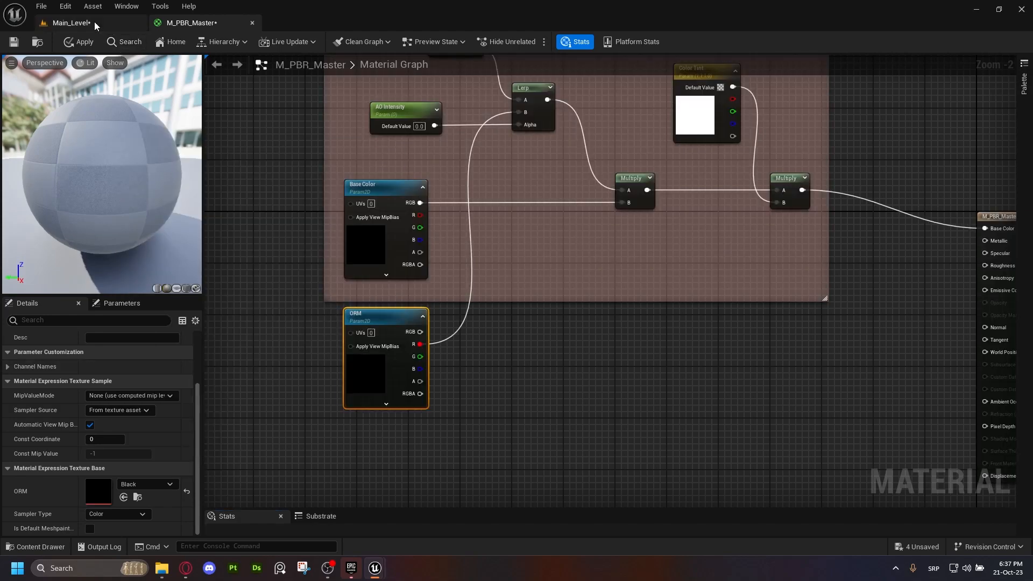
Check in the Main_Level content browser's settings that Show Engine Content is enabled, and return to the M_PBR_Master graph
click(71, 22)
click(809, 394)
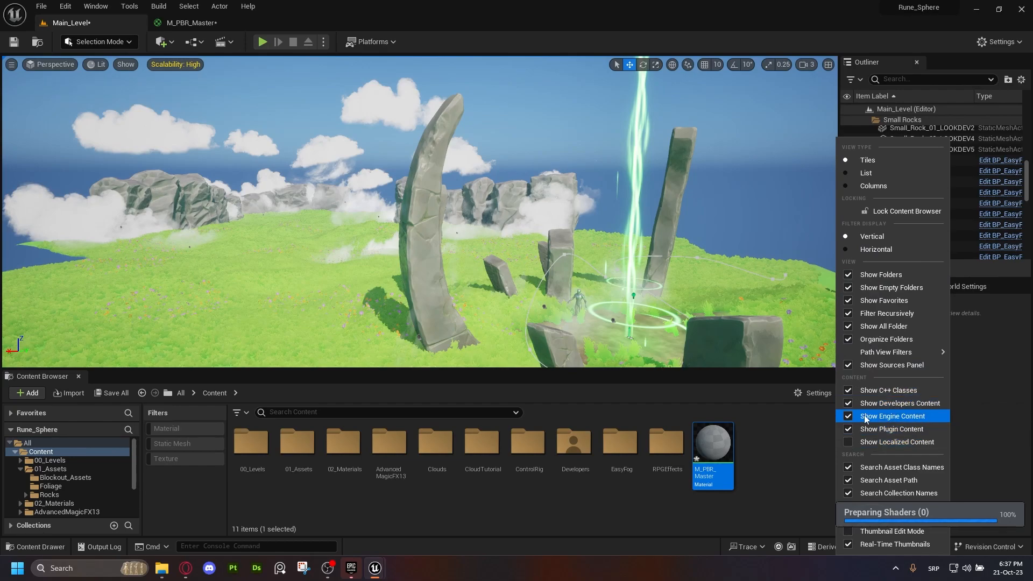
click(186, 22)
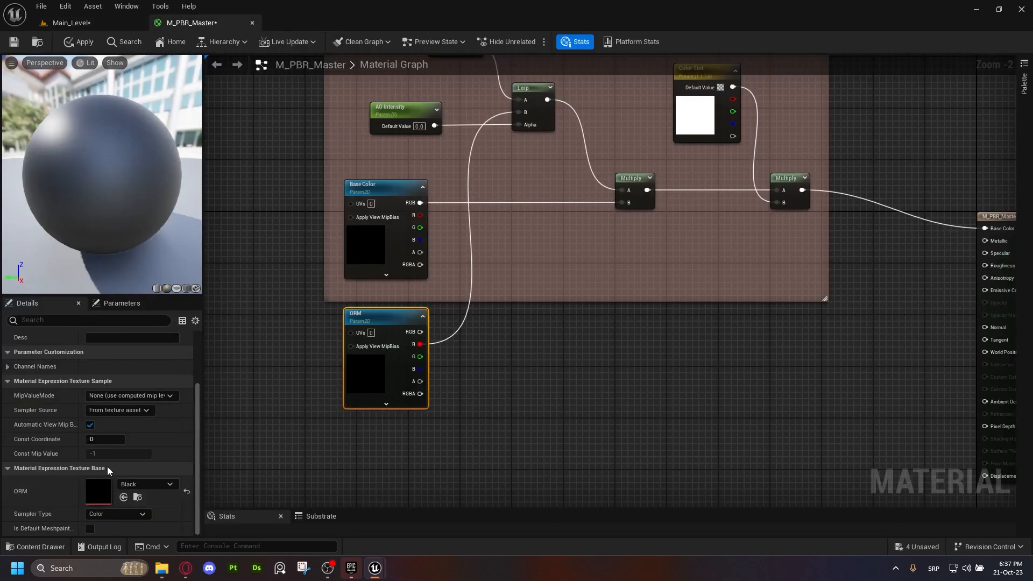
Shift the Base Color and ORM texture nodes together slightly to the left in the graph
drag(552, 425, 288, 196)
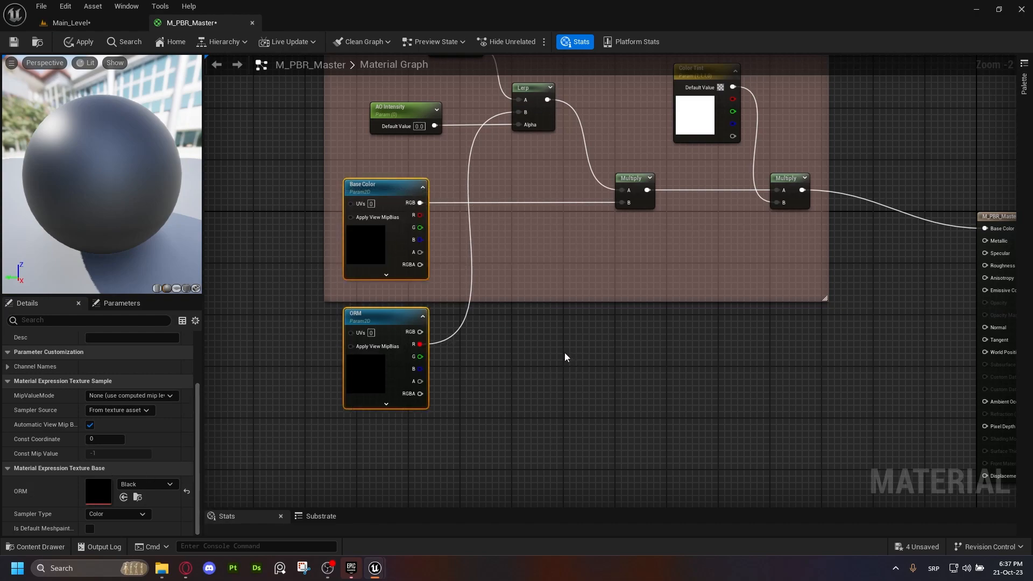
right_drag(565, 353, 503, 358)
scroll(501, 357, down, 1)
right_drag(594, 366, 564, 331)
right_drag(673, 300, 530, 311)
right_drag(641, 241, 631, 247)
right_drag(556, 352, 701, 269)
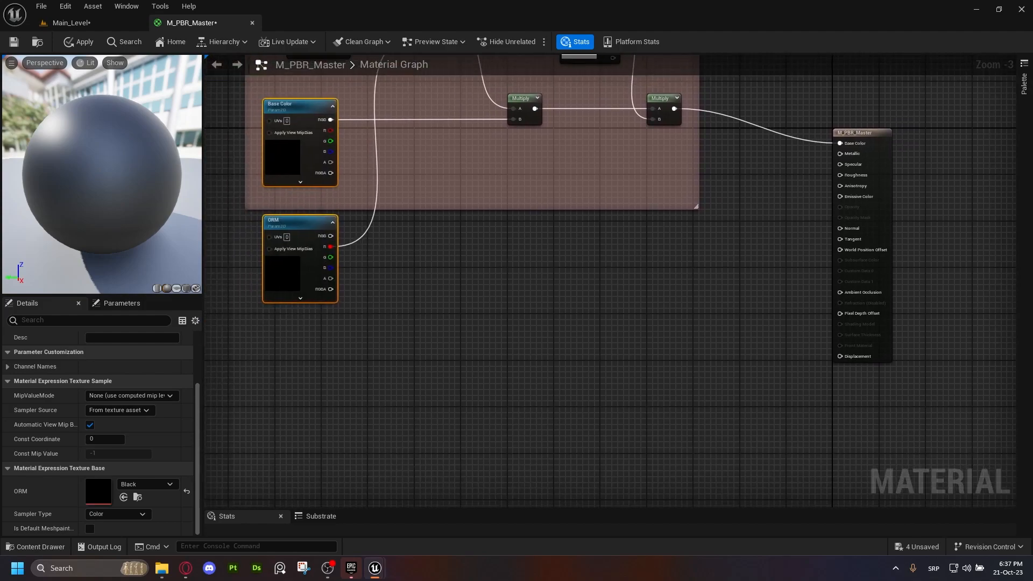
right_drag(282, 216, 272, 224)
scroll(294, 224, up, 1)
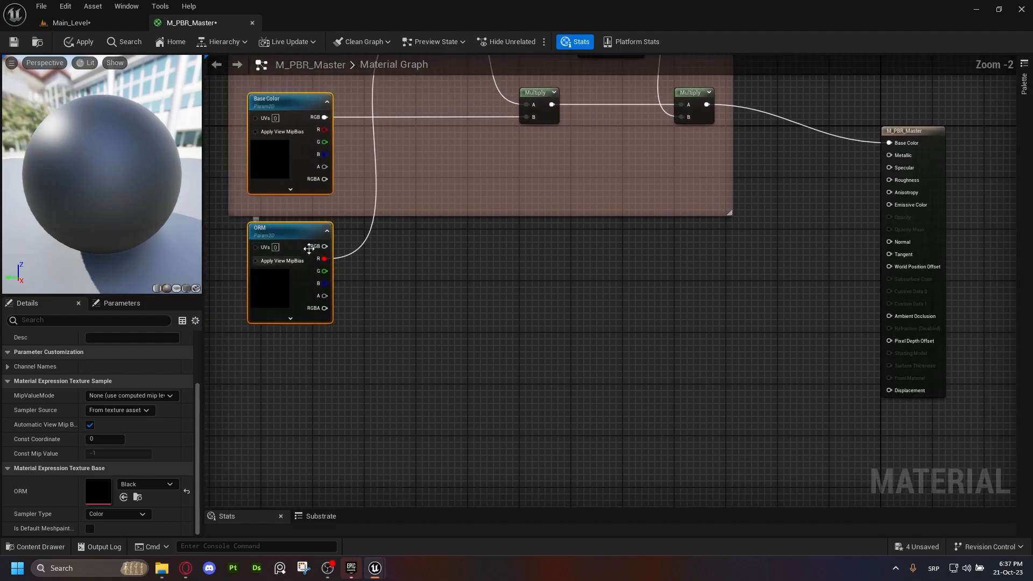
click(290, 226)
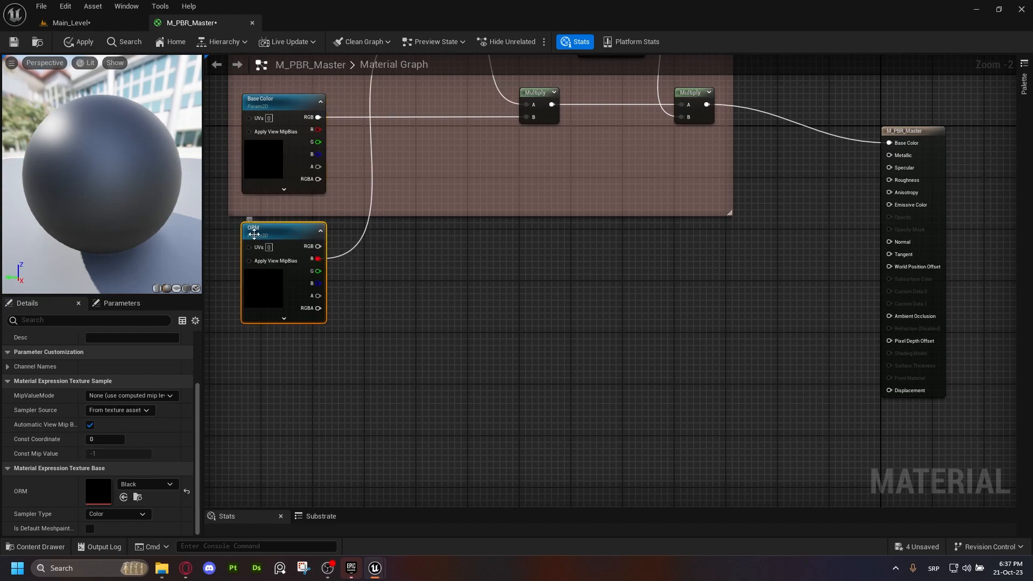
Create a Multiply node below the Base Color box with its A input fed by ORM's B channel
drag(318, 283, 548, 262)
text(mult)
key(Return)
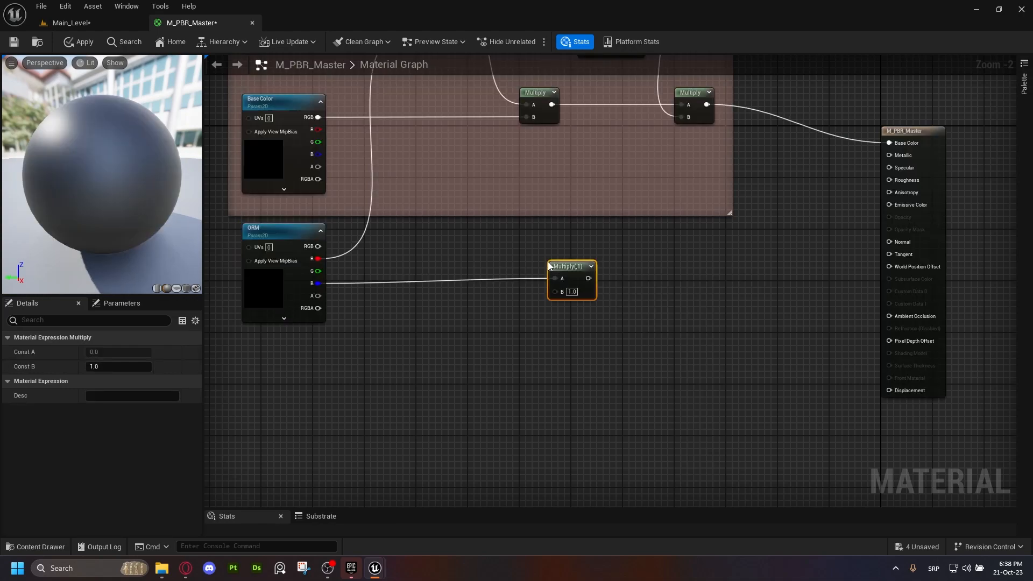
drag(581, 266, 572, 273)
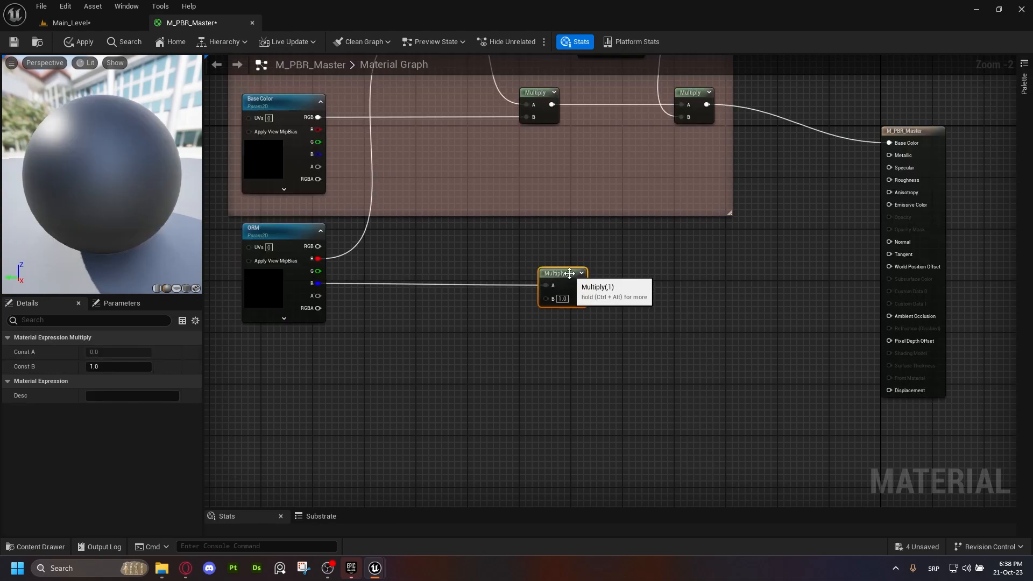
Add a scalar parameter named Metallic Intensity beside the new Multiply node
click(474, 324)
scroll(506, 325, up, 2)
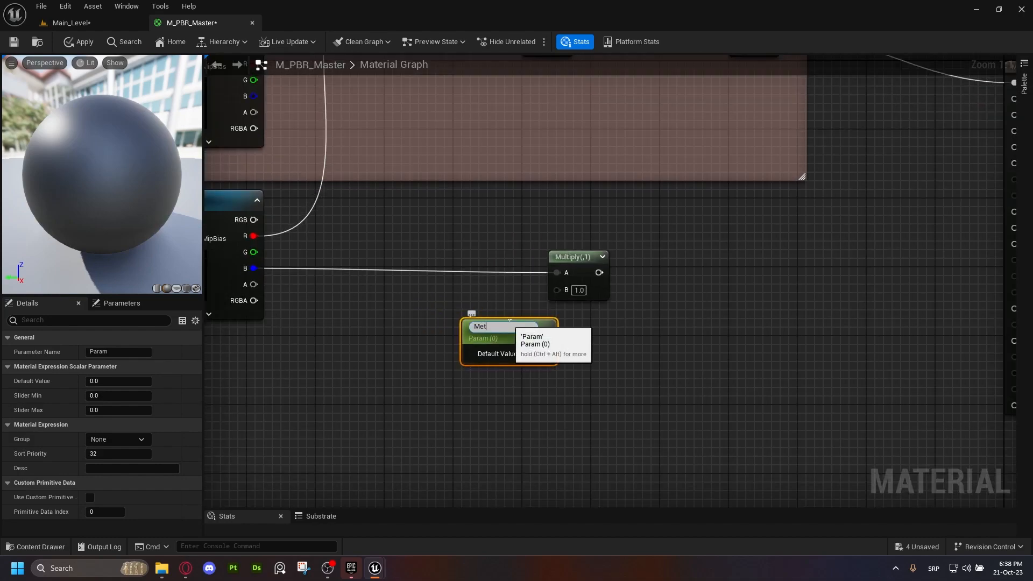
text(Metallic Intensity)
key(Return)
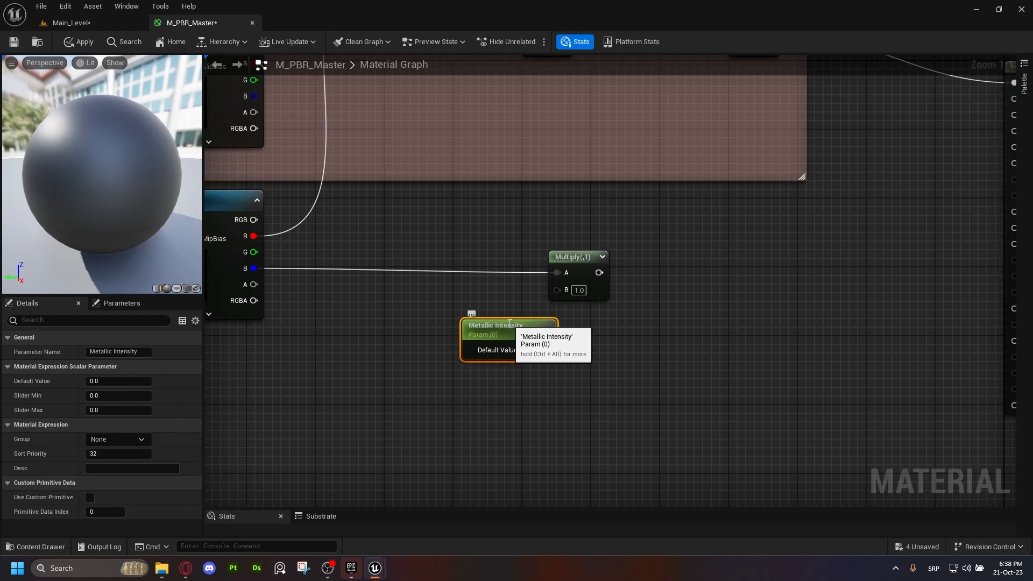
Connect Metallic Intensity to the Multiply's B input and the Multiply's output to the Metallic input of M_PBR_Master
drag(516, 330, 557, 291)
click(587, 257)
right_drag(663, 286, 477, 366)
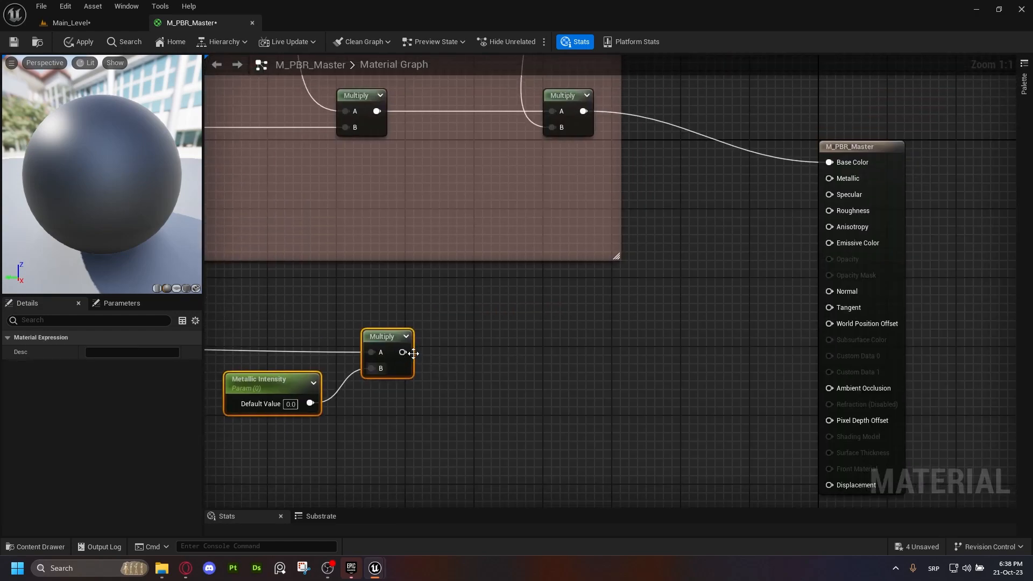
drag(403, 352, 829, 179)
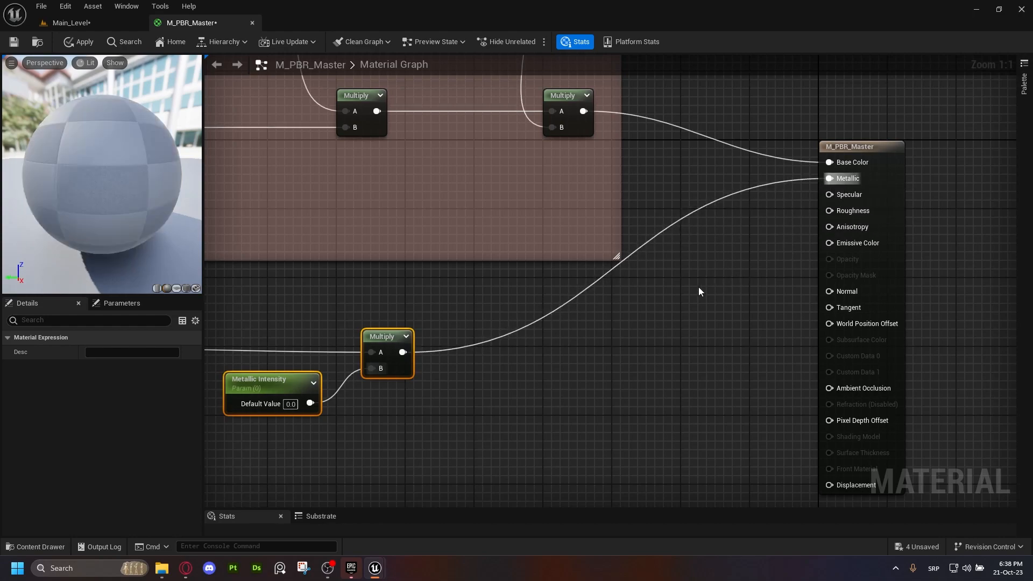
Add a scalar parameter named Specular Intensity near the output node and connect it to the Specular input
right_drag(538, 375, 471, 410)
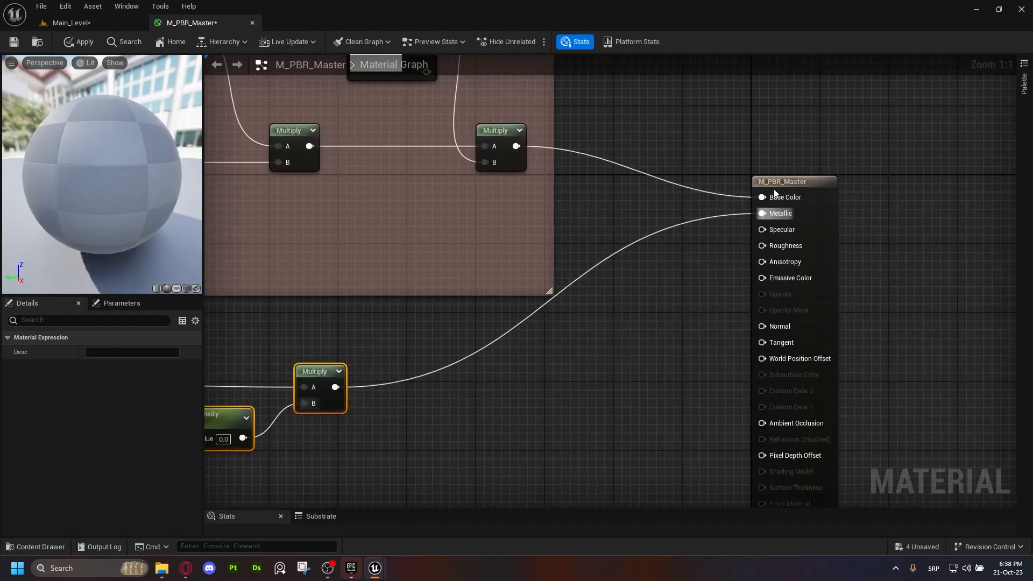
click(558, 332)
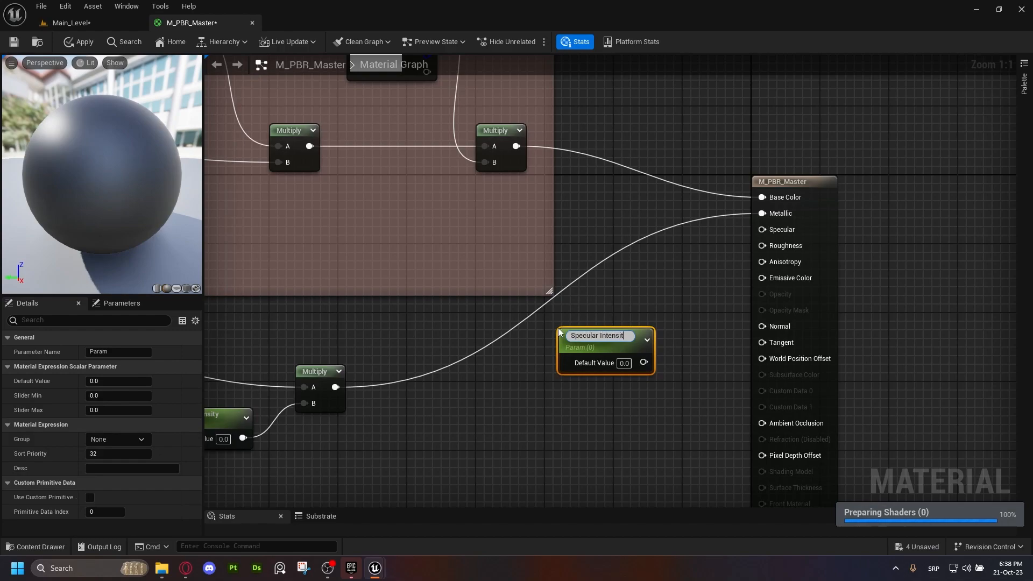
text(y)
key(Return)
click(591, 322)
drag(650, 366, 779, 230)
Set the default value of Specular Intensity to 0.35
click(628, 232)
text(0.35)
key(Return)
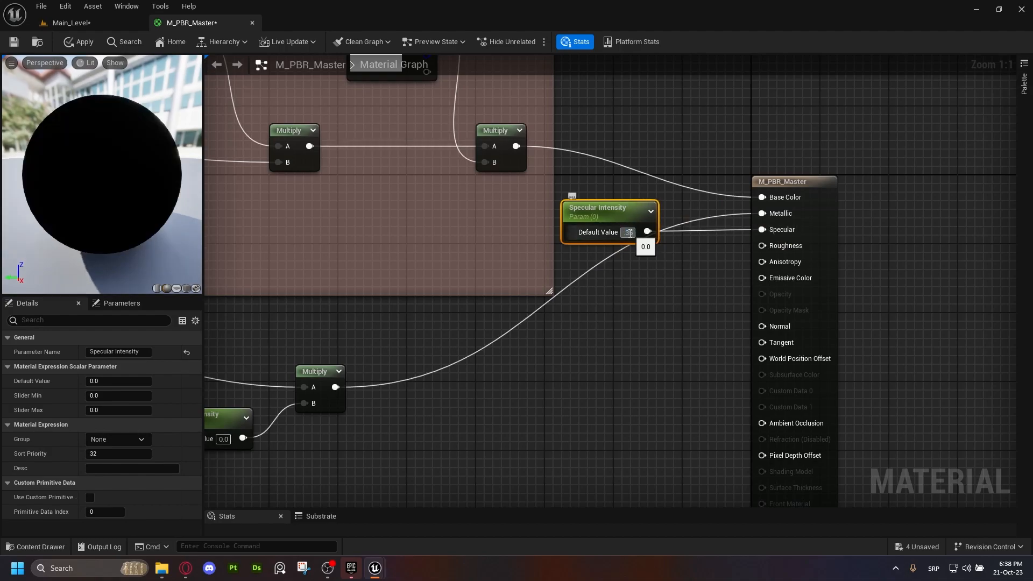
click(660, 287)
Group the Metallic Intensity parameter and its Multiply node in a comment box titled Metallic
right_drag(606, 330, 664, 243)
right_drag(563, 326, 756, 288)
drag(640, 216, 375, 341)
text(c)
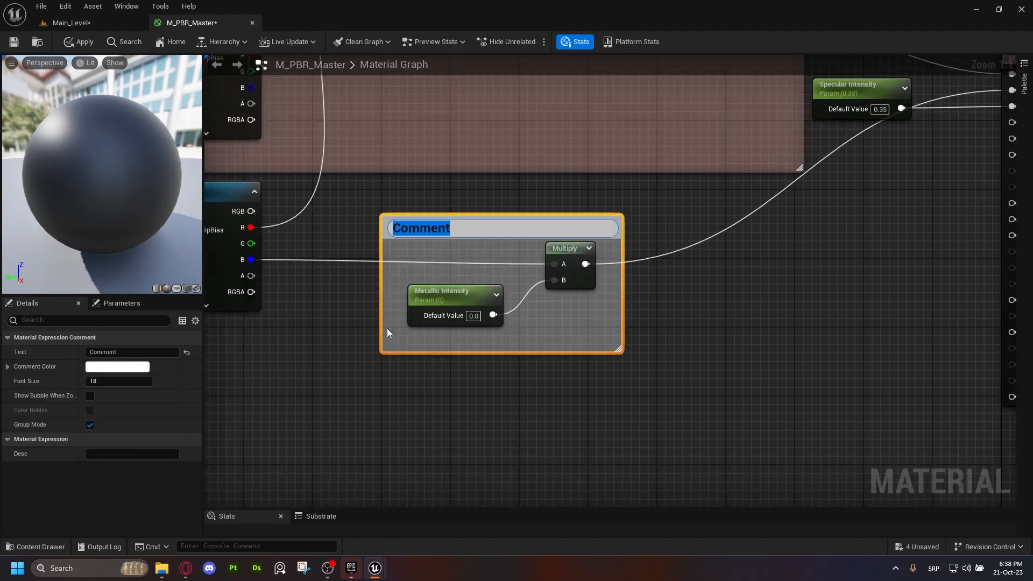
text(Metallic)
key(Return)
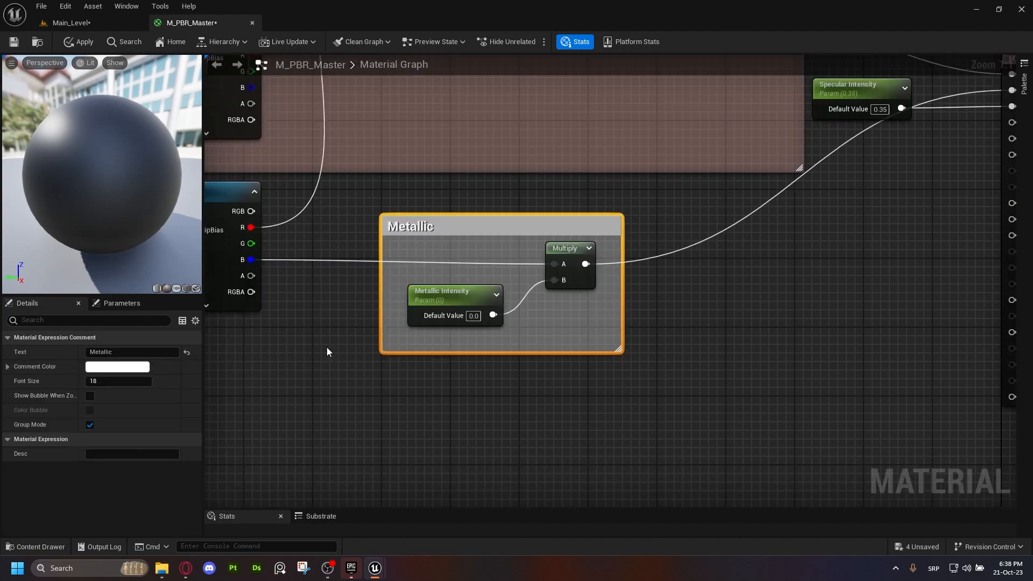
Change the comment colour of the Metallic box to a light mint green
click(118, 366)
click(154, 372)
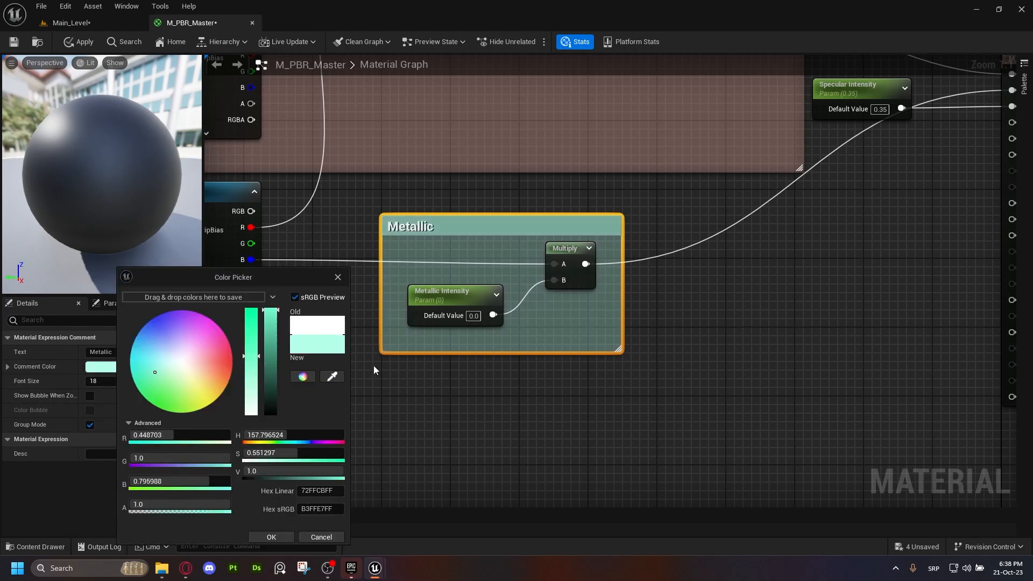
click(271, 537)
Create a Power node below the Metallic box with its Base input fed by ORM's G channel
right_drag(404, 402, 446, 309)
scroll(425, 316, down, 1)
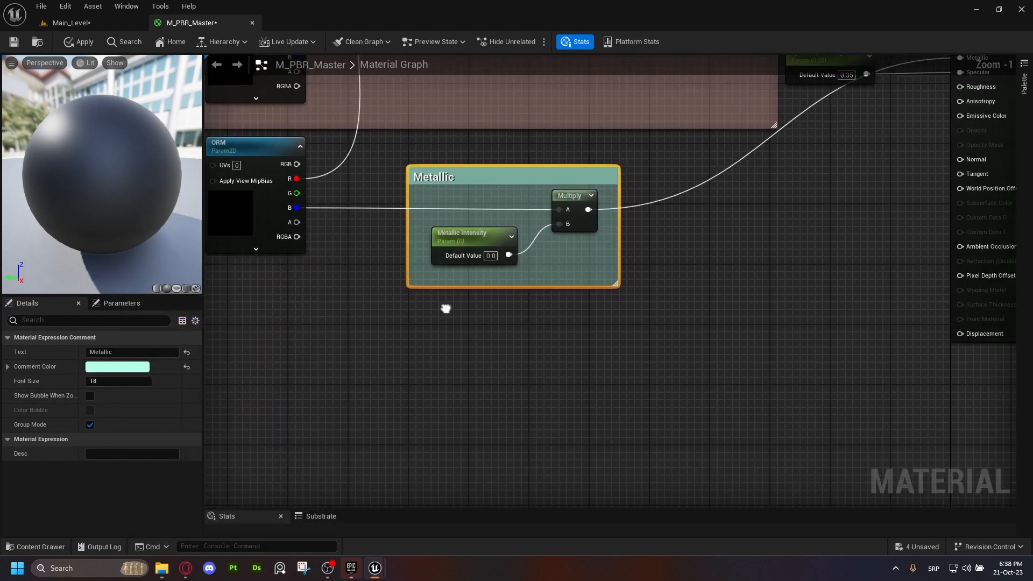
right_drag(302, 209, 296, 162)
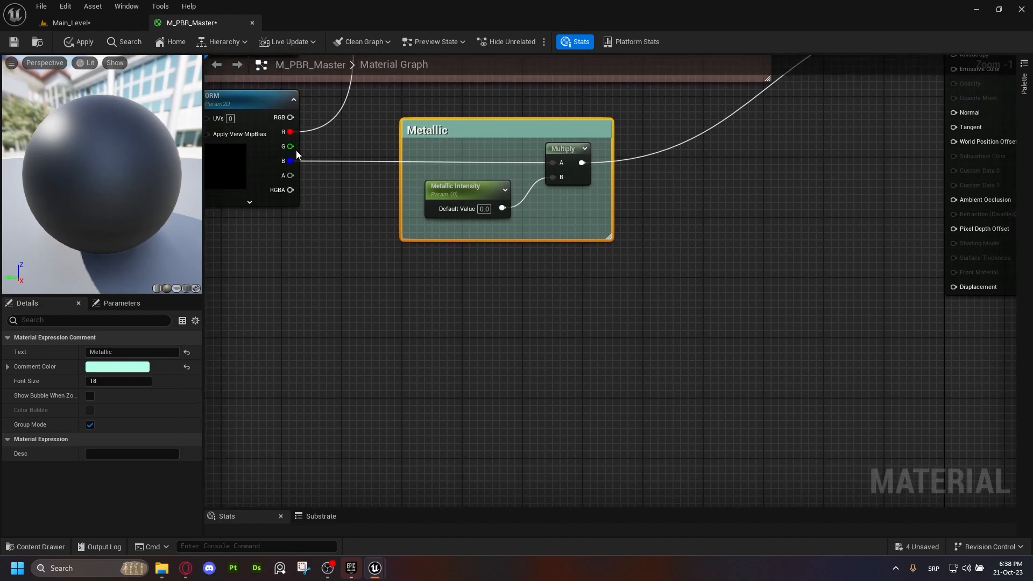
drag(285, 153, 503, 271)
text(power)
key(Return)
Add a scalar parameter named Roughness Intensity, connect it to the Power node's Exp input, and place it beside that node
click(334, 331)
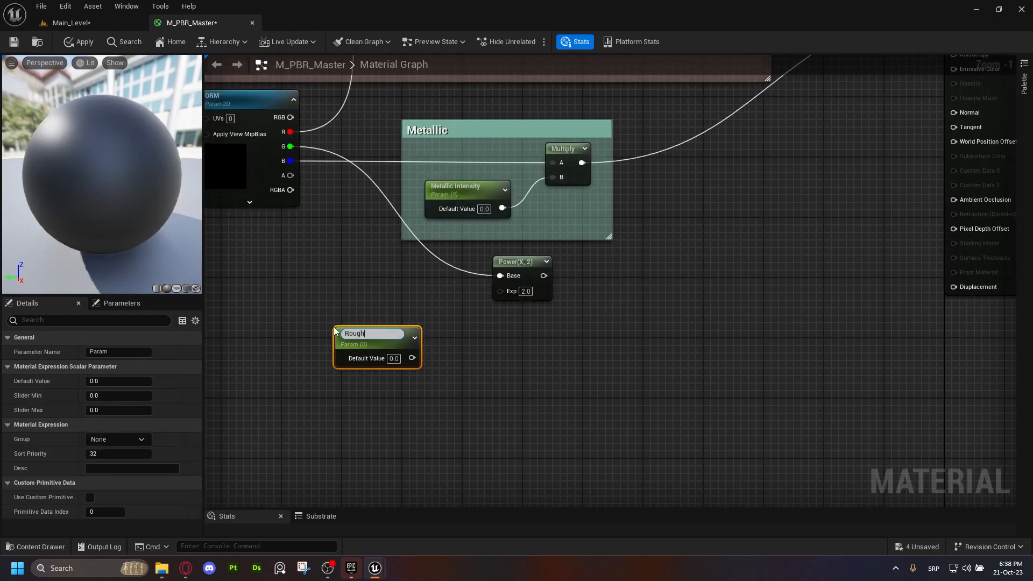
text(Roughness Intensity)
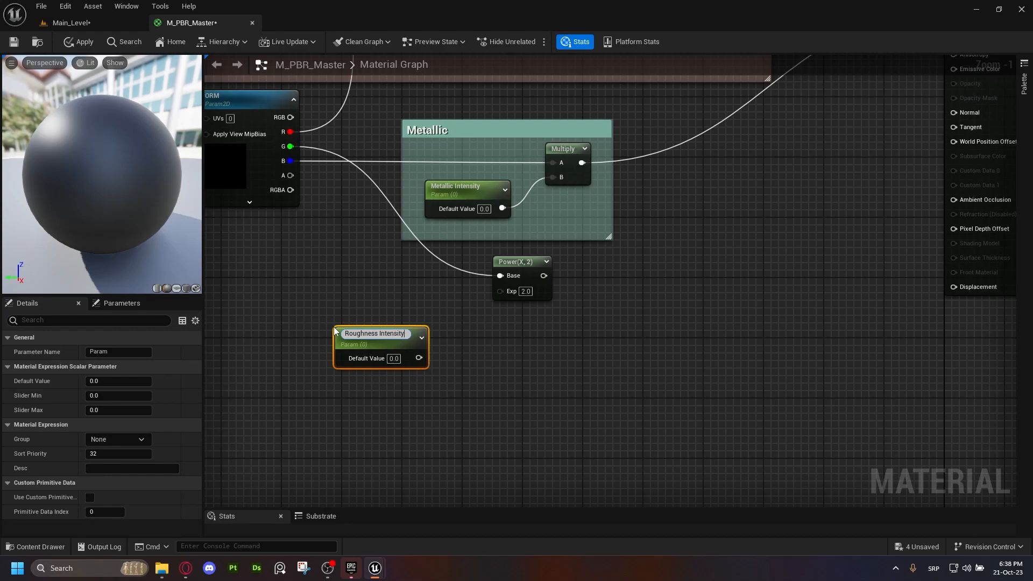
key(Return)
drag(364, 339, 483, 299)
drag(375, 305, 405, 298)
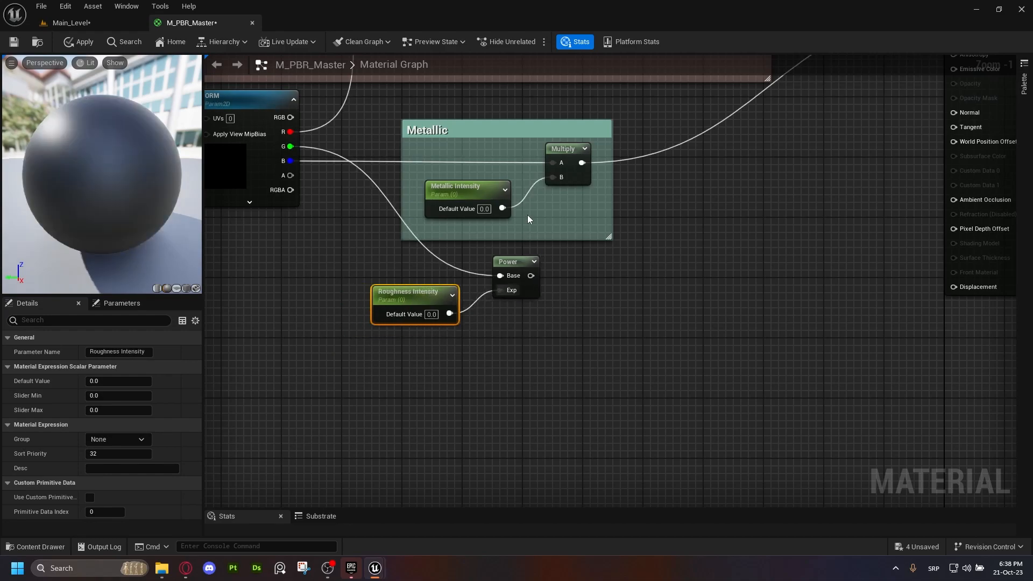
Connect the Power output to the Roughness input of M_PBR_Master and set Roughness Intensity's default value to 0.5
right_drag(590, 231, 406, 327)
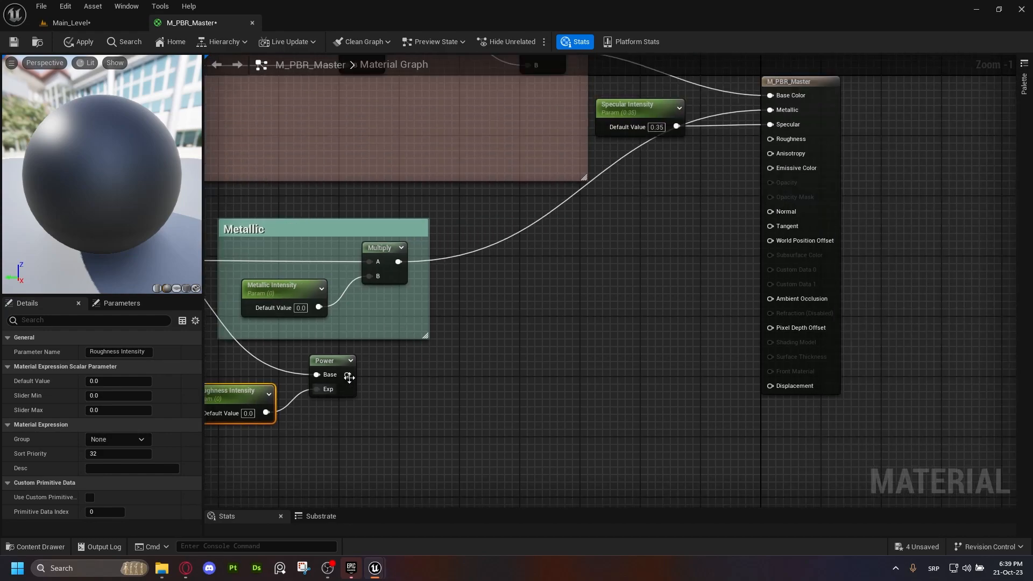
drag(348, 375, 770, 139)
right_drag(447, 399, 633, 331)
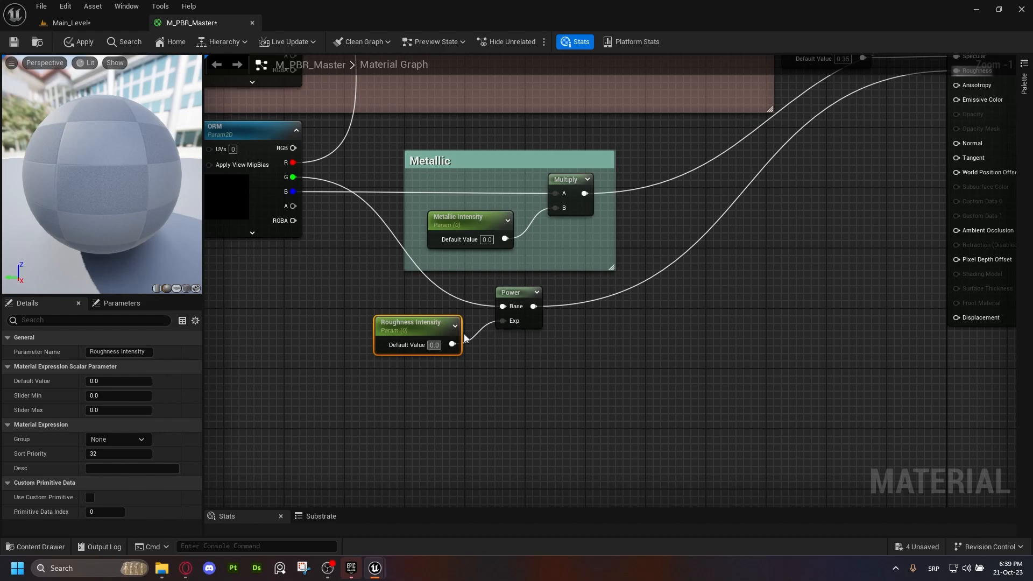
key(Return)
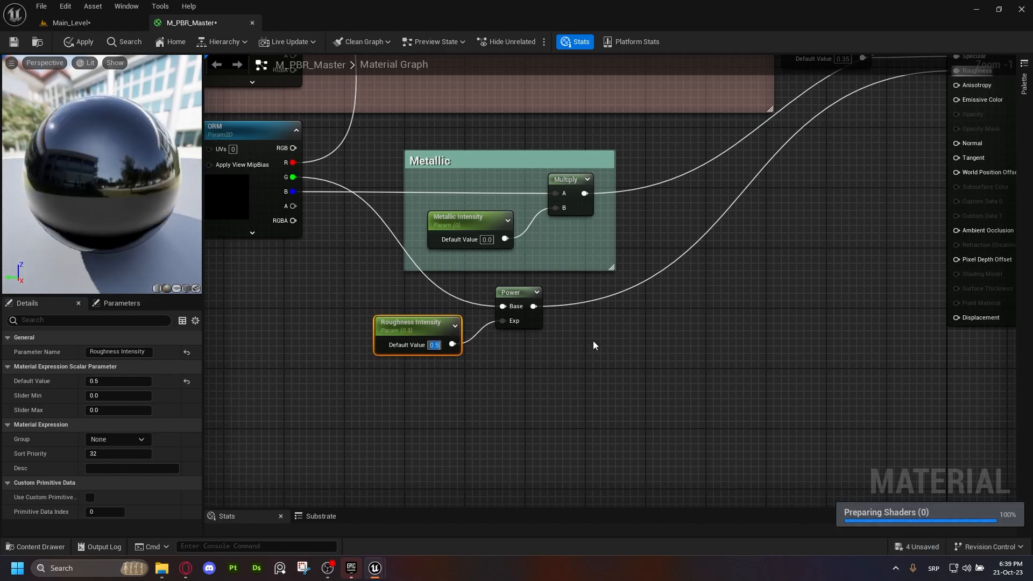
Move the Power and Roughness Intensity nodes clear of the Metallic box and wrap them in a comment named Roughness
ctrl+click(514, 293)
drag(513, 293, 544, 308)
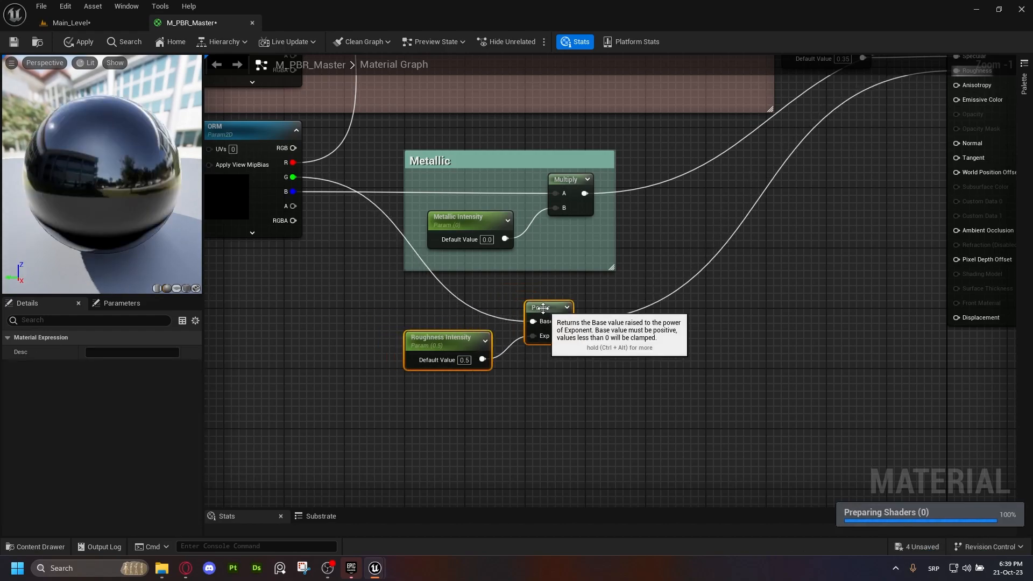
text(c)
text(Roughne)
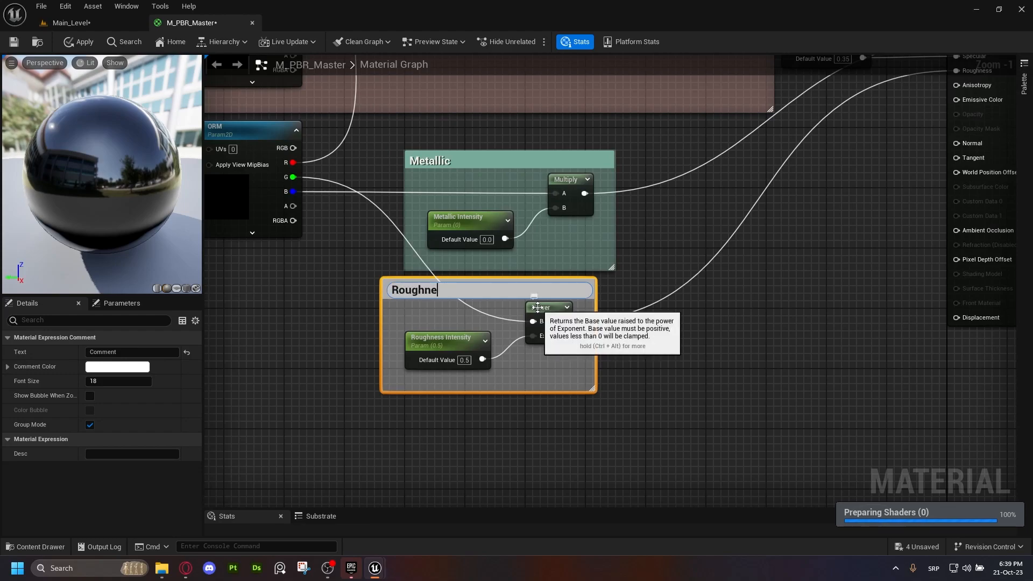
text(ss)
key(Return)
Change the Roughness box's comment colour to mid grey (sRGB A8A8A8) and align the box beneath the Metallic box
click(117, 366)
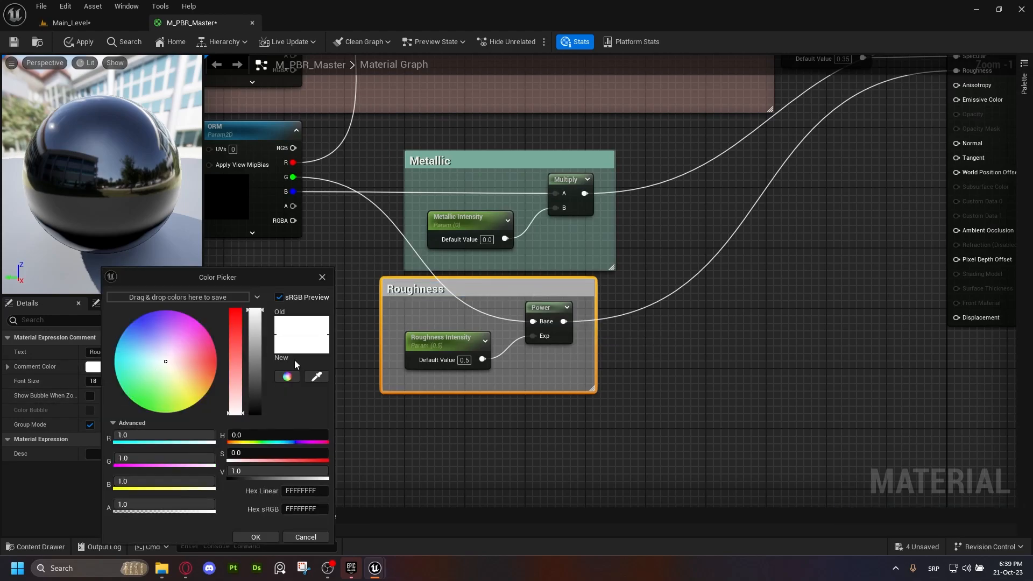
click(256, 370)
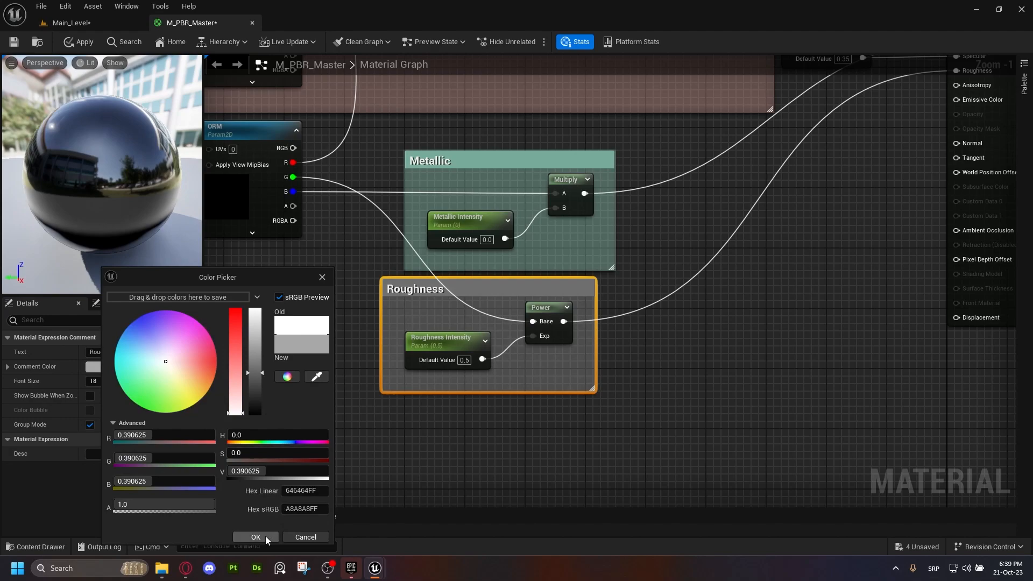
drag(516, 289, 540, 290)
click(246, 535)
right_drag(591, 449, 572, 373)
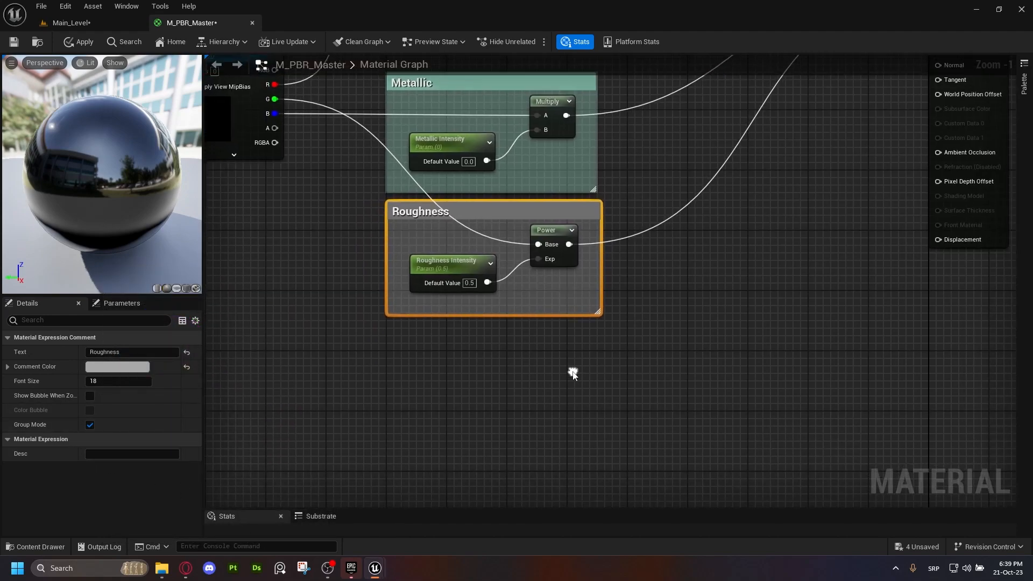
click(572, 372)
Paste a copy of the ORM texture parameter between the Metallic box and the result node, and rename it Emissive Color
scroll(596, 373, down, 2)
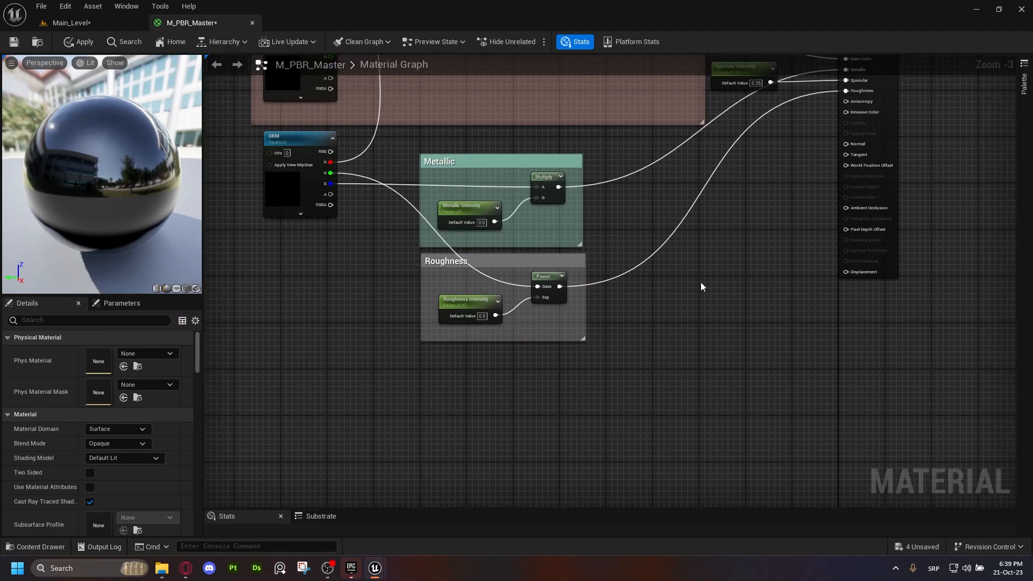
right_drag(770, 186, 714, 265)
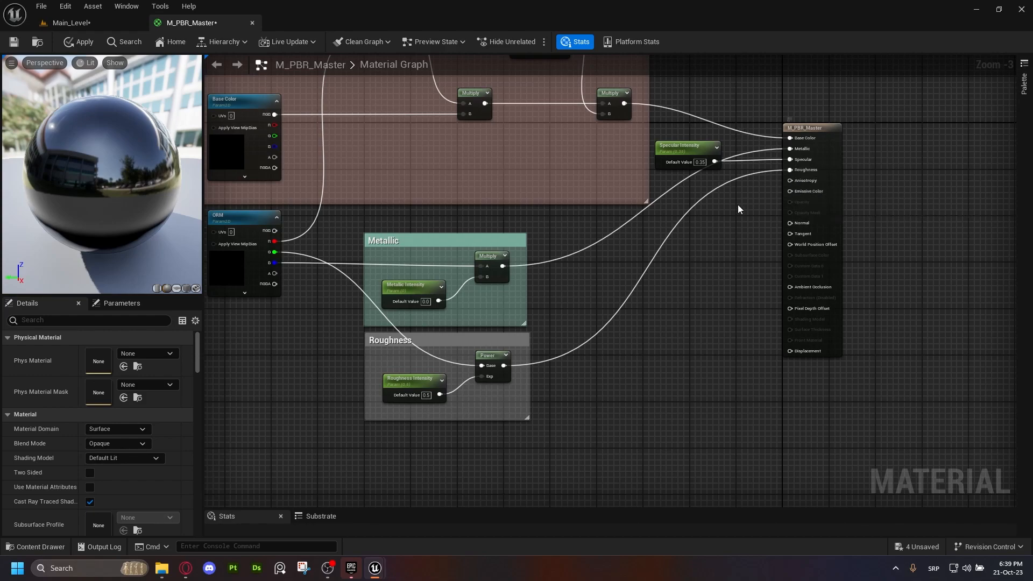
scroll(741, 201, up, 1)
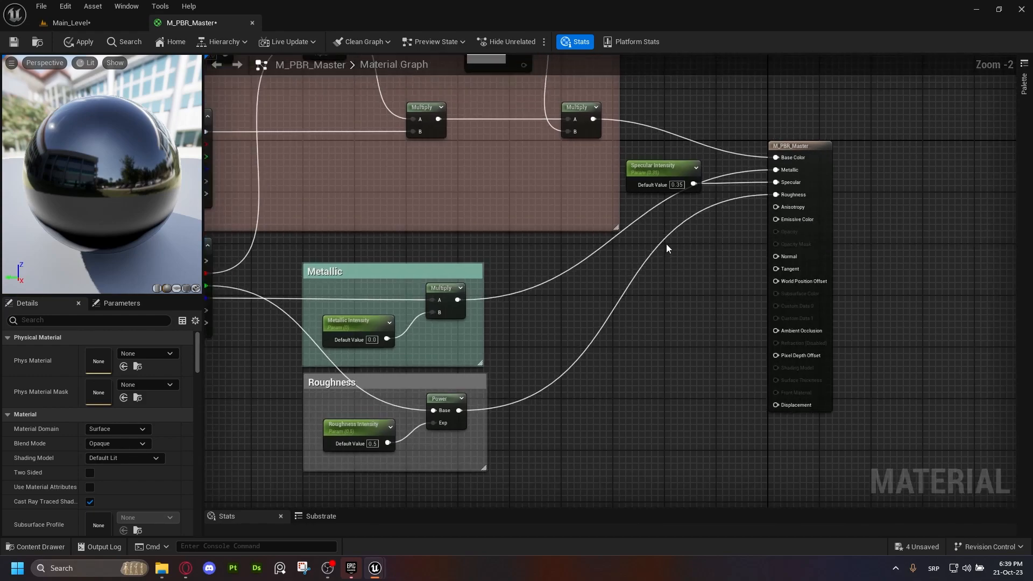
right_drag(667, 247, 626, 258)
right_drag(519, 288, 550, 250)
click(326, 232)
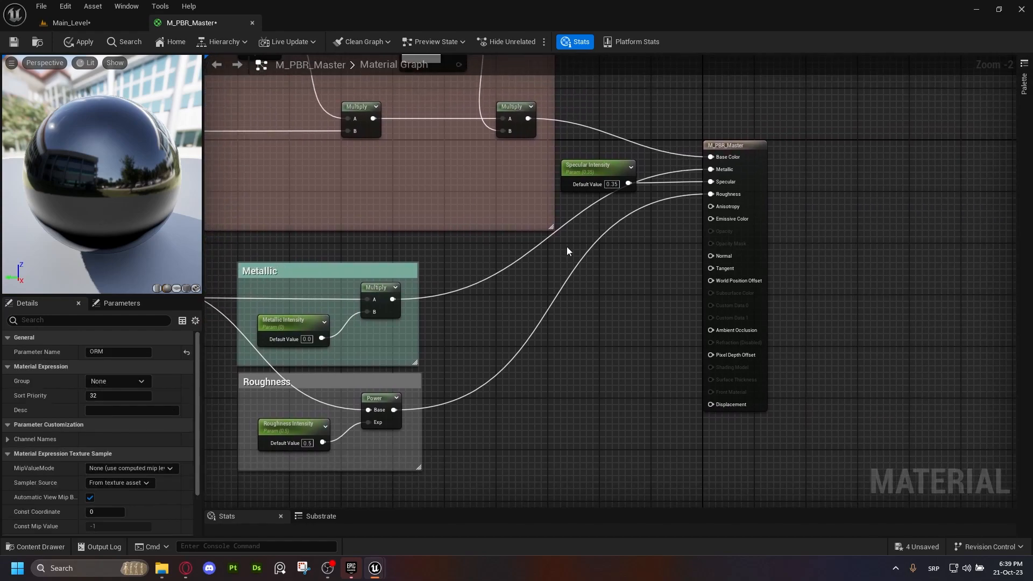
key(ctrl+v)
drag(511, 281, 492, 250)
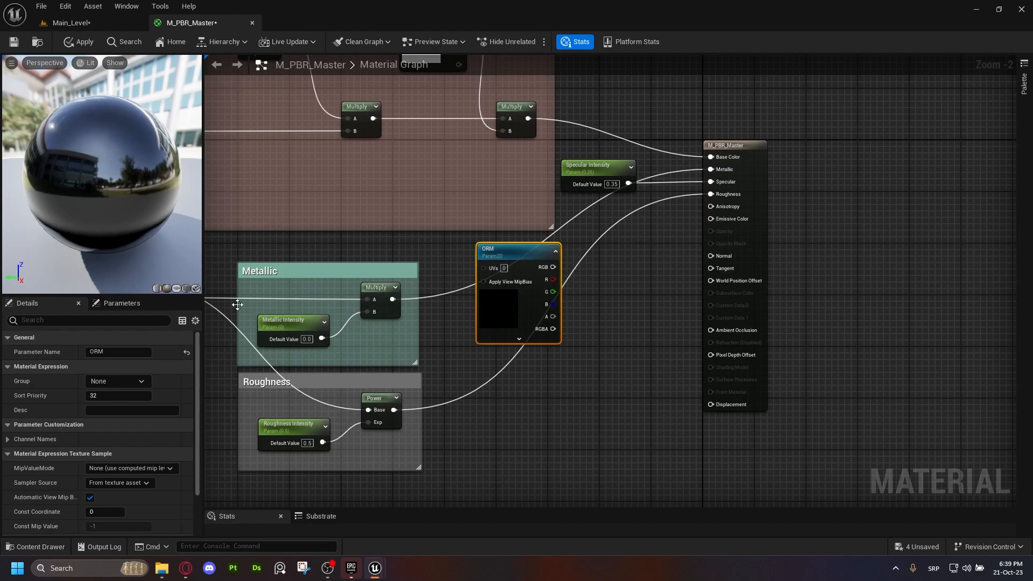
click(119, 351)
text(Em)
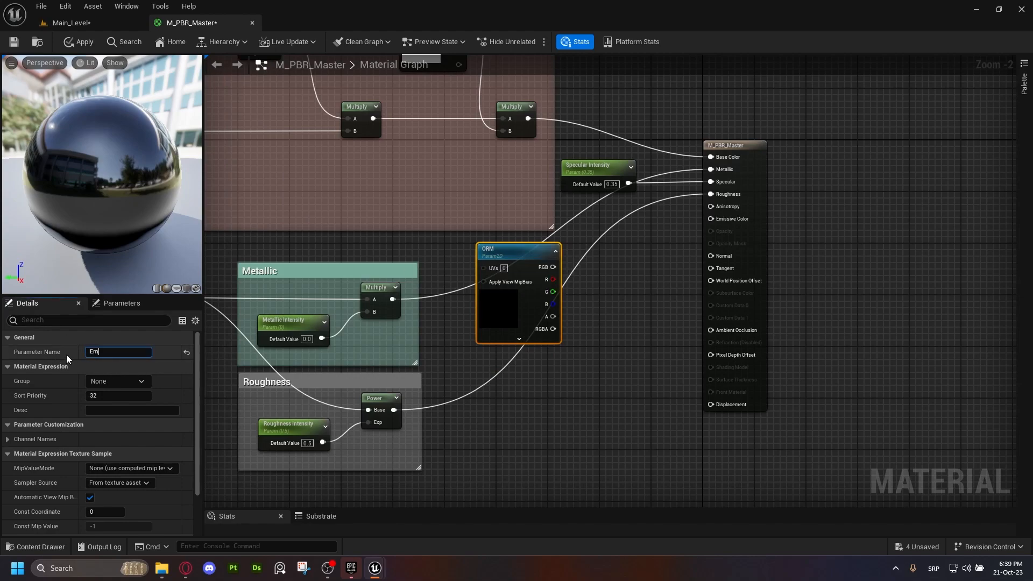
text(issive Color)
key(Return)
Add a Multiply node beside Emissive Color and connect the texture's RGB output to its A input
scroll(481, 278, up, 1)
right_drag(604, 262, 545, 244)
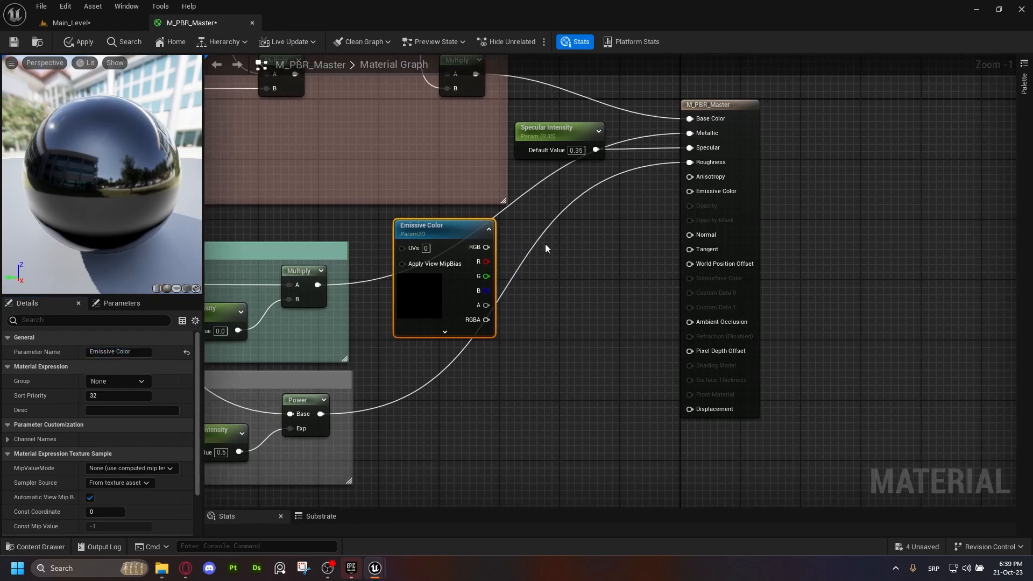
key(m)
click(570, 241)
drag(461, 228, 454, 229)
drag(594, 253, 563, 246)
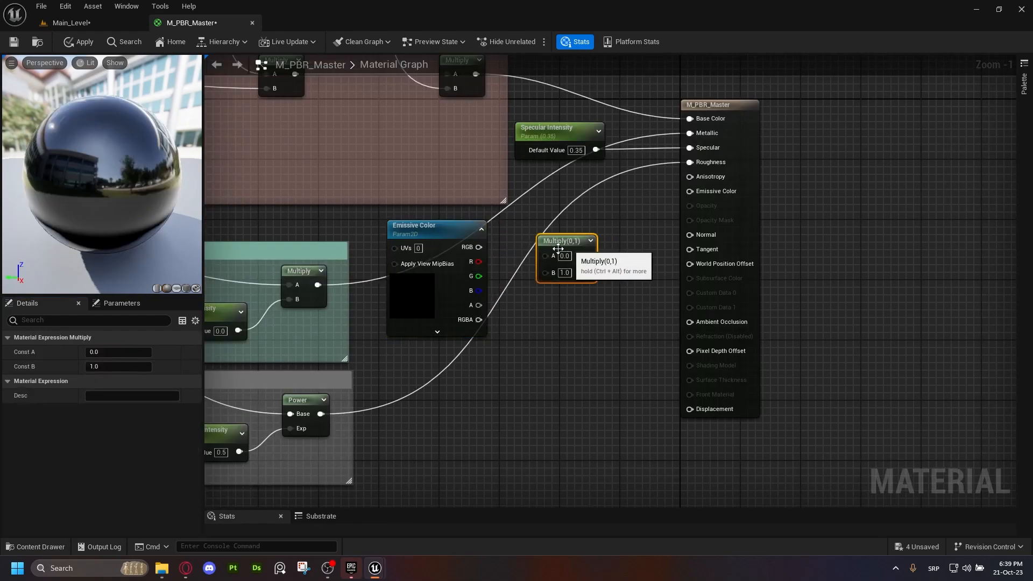
drag(479, 247, 589, 259)
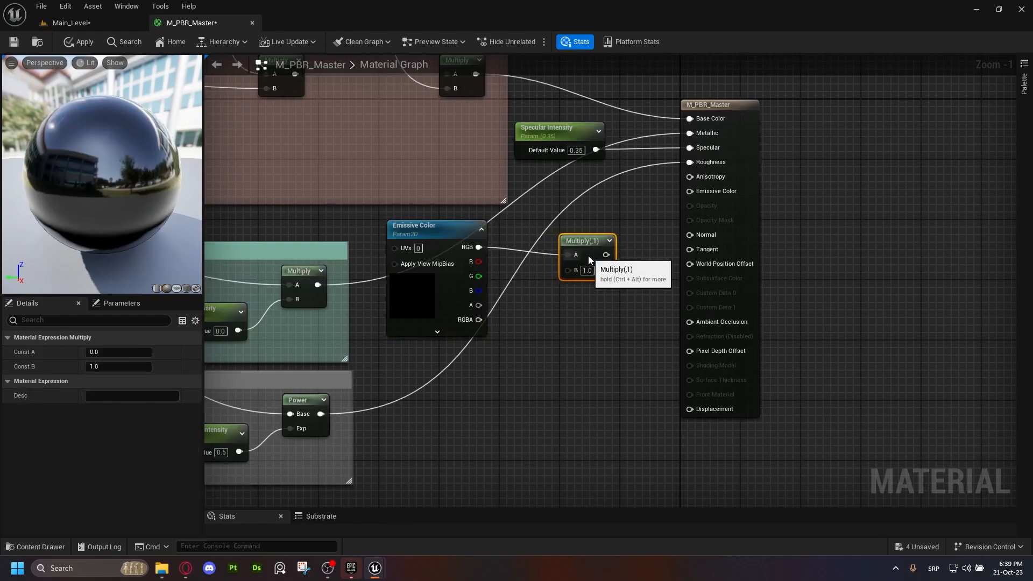
Add a scalar parameter named Emissive Intensity, feed it into the Multiply's B input, and connect the Multiply to M_PBR_Master's Emissive Color input
key(s)
click(458, 379)
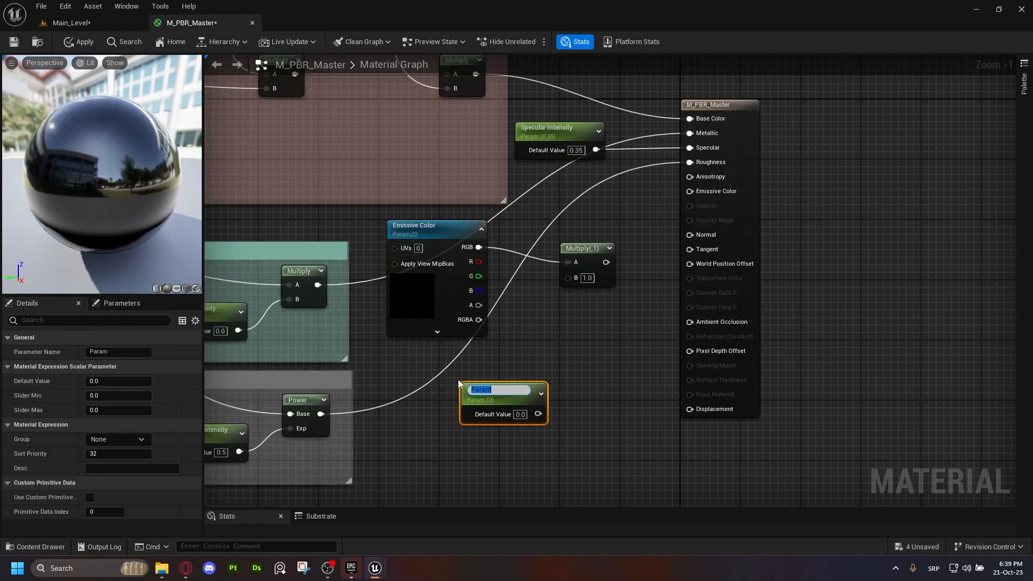
key(BackSpace)
text(Emissive Intensity)
key(Return)
drag(498, 390, 689, 191)
right_drag(434, 238, 430, 260)
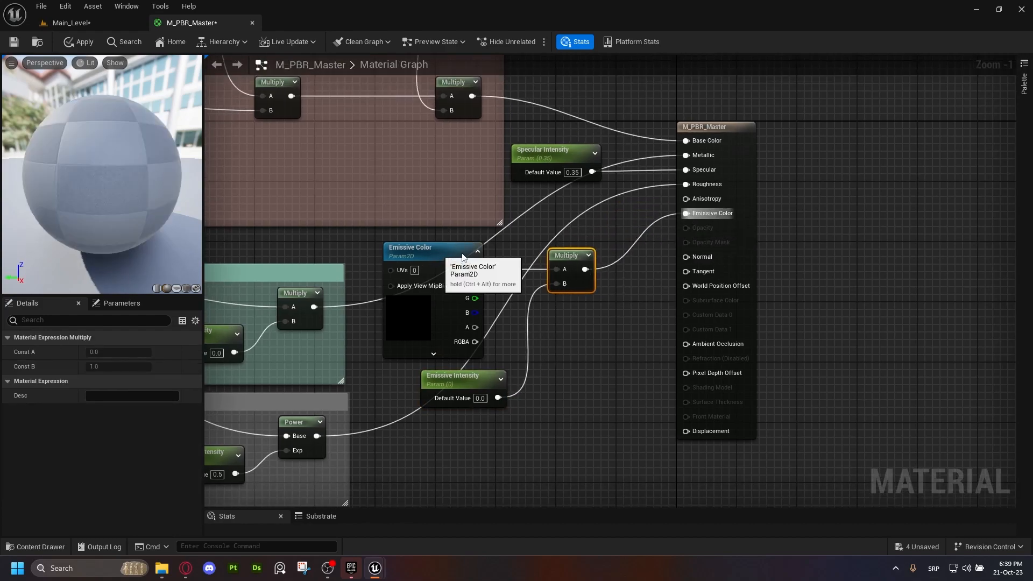
Try feeding the final base colour Multiply into the emissive Multiply's A input, and reconnect Emissive Color's RGB output instead
click(434, 255)
right_drag(571, 218, 563, 263)
drag(463, 136, 548, 299)
click(555, 266)
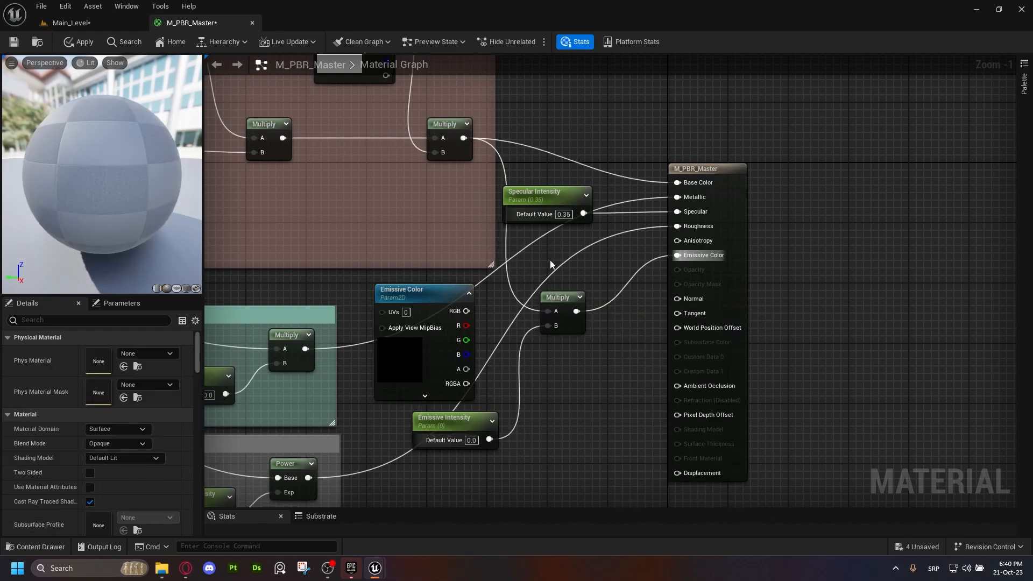
drag(466, 311, 556, 312)
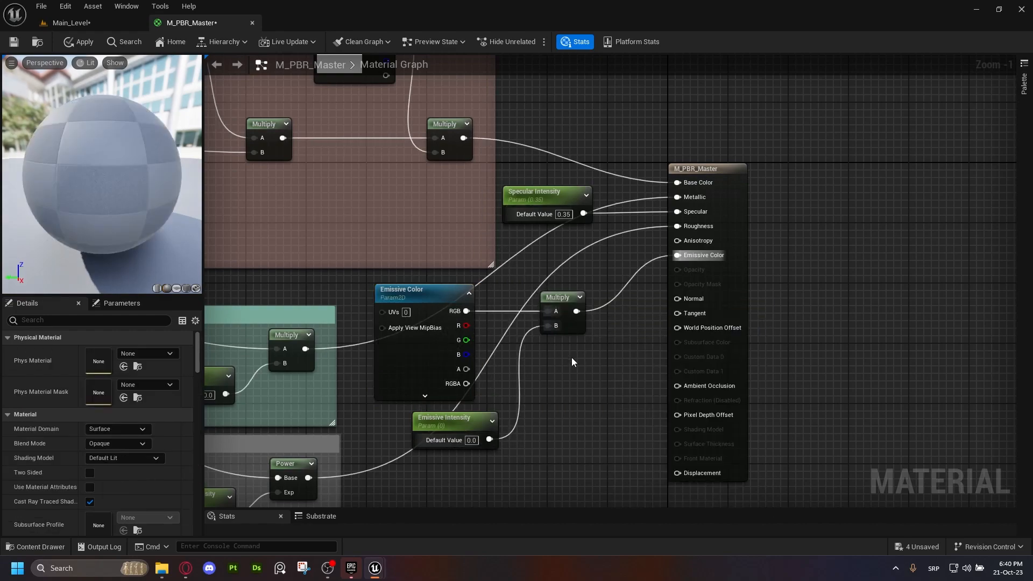
Move the emissive nodes slightly down and shift the M_PBR_Master result node further right to make room
right_drag(612, 363, 650, 268)
drag(626, 185, 487, 337)
drag(602, 215, 604, 253)
right_drag(604, 253, 533, 310)
drag(710, 131, 770, 123)
Shift the Emissive Color, Emissive Intensity and Multiply nodes slightly right and wrap them in a comment named Emissive
drag(570, 269, 430, 425)
drag(524, 299, 554, 299)
key(c)
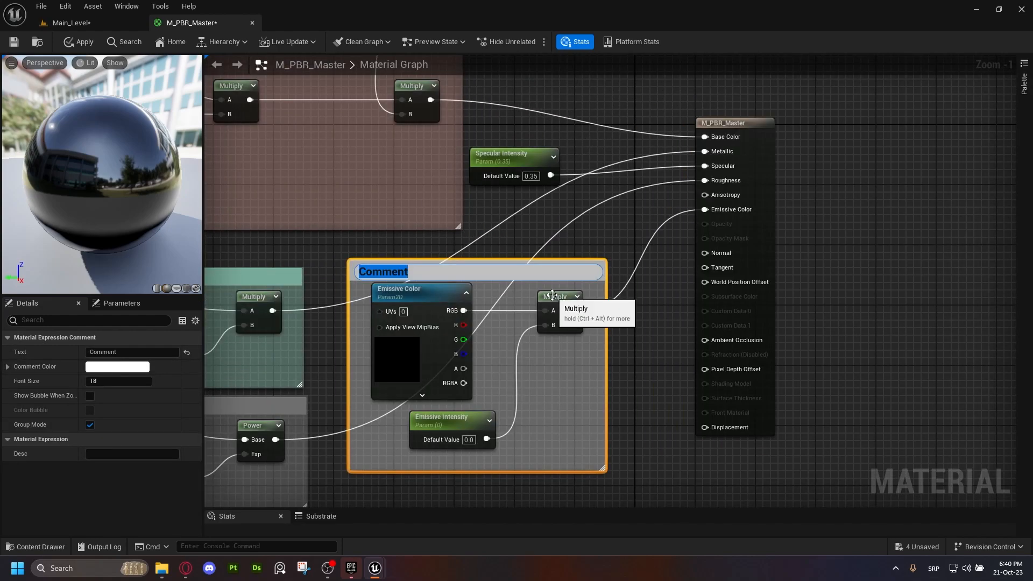
text(Emis)
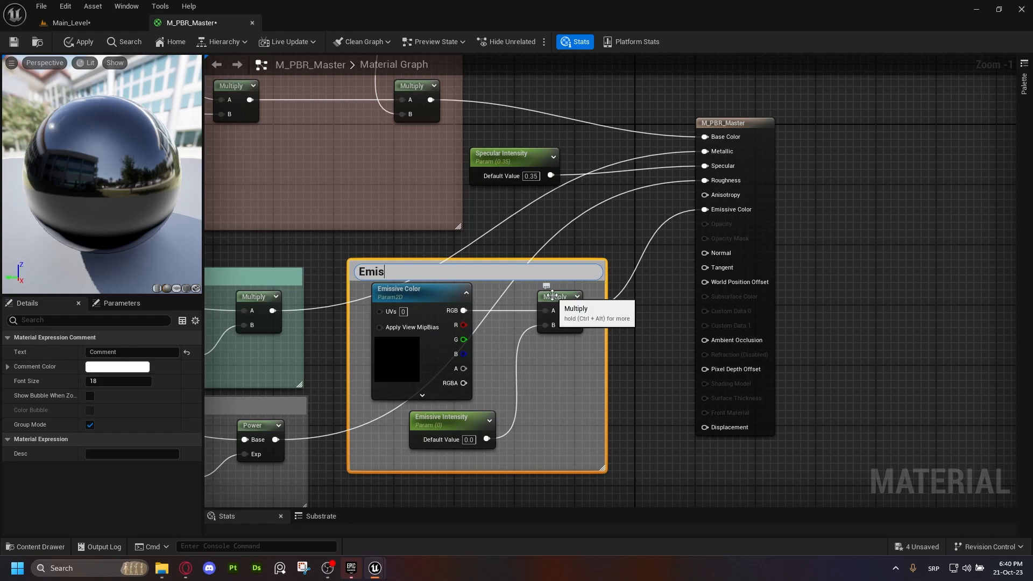
text(sive)
key(Return)
Change the comment colour of the Emissive box to light pink
click(117, 367)
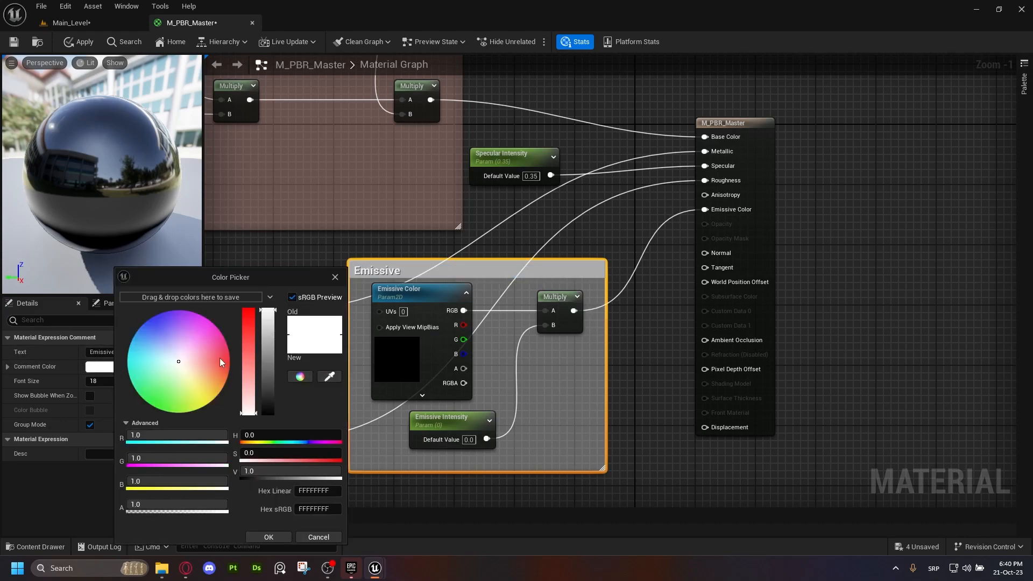
click(204, 337)
click(270, 536)
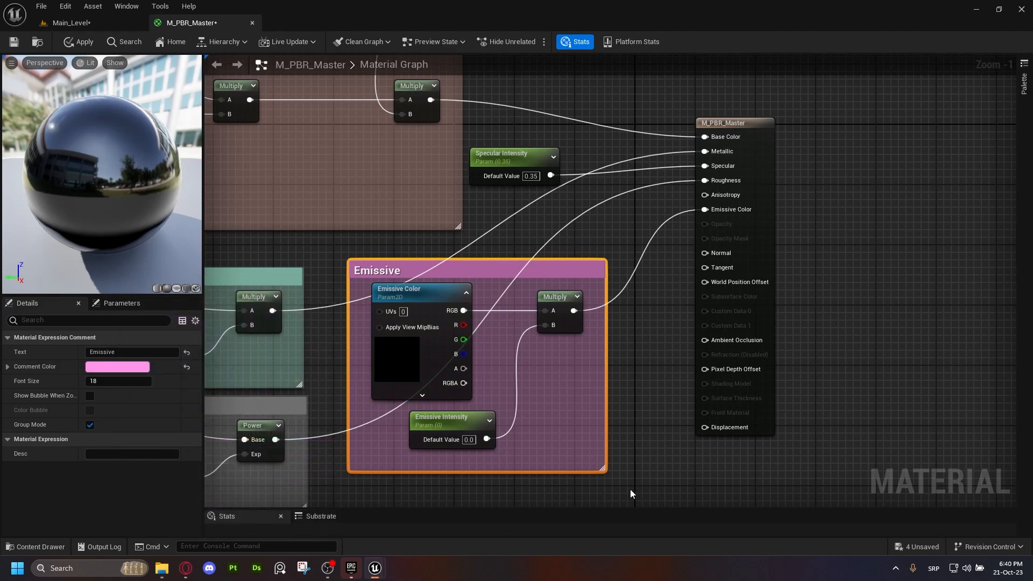
drag(708, 267, 644, 410)
click(688, 255)
Create a texture sample below the Roughness box, convert it to a parameter named Normal Map, and move it slightly left
right_drag(649, 479, 696, 294)
right_drag(470, 359, 634, 321)
scroll(635, 322, down, 1)
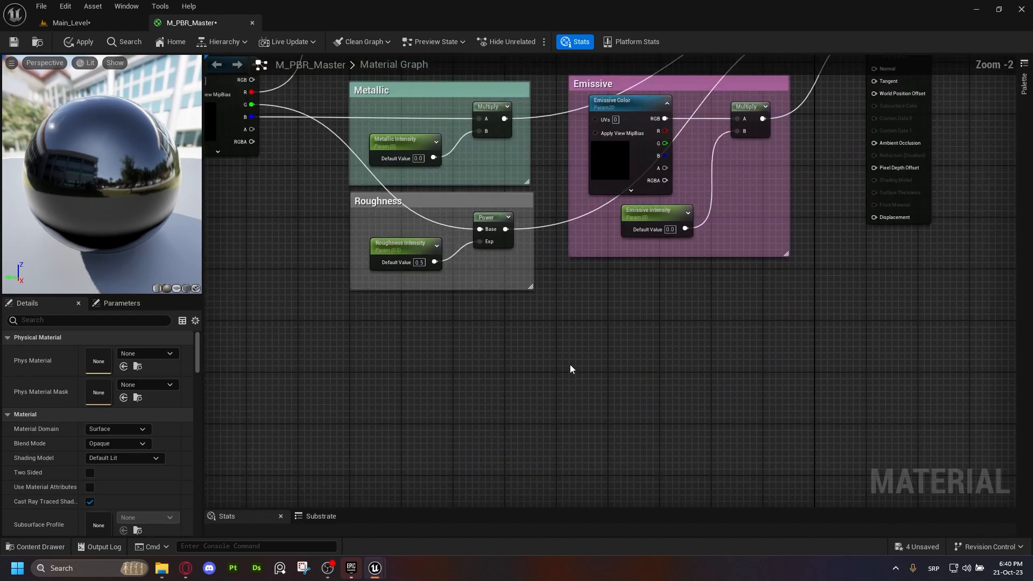
right_drag(549, 359, 601, 288)
click(545, 267)
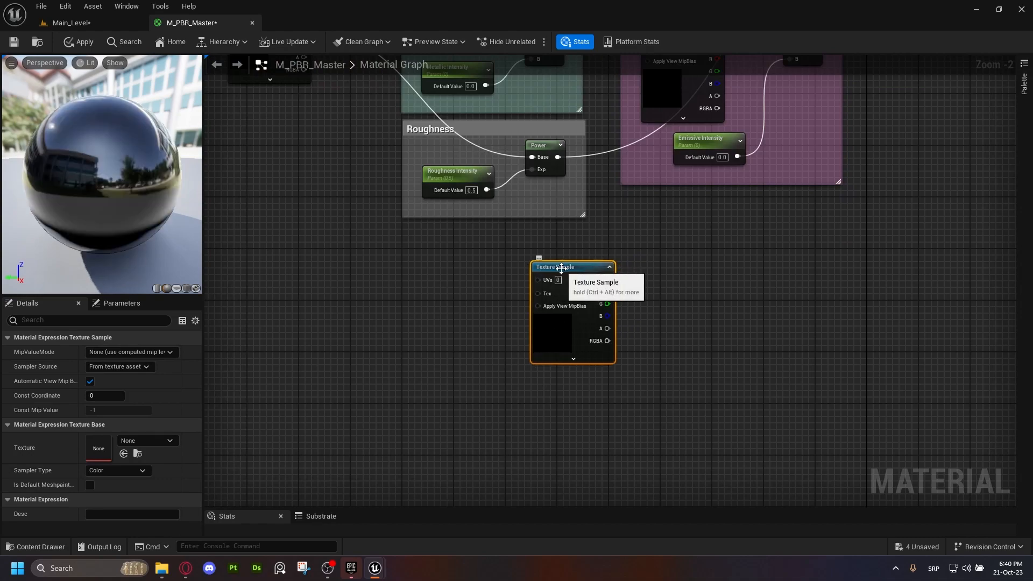
drag(561, 267, 522, 264)
scroll(536, 264, up, 2)
right_click(527, 263)
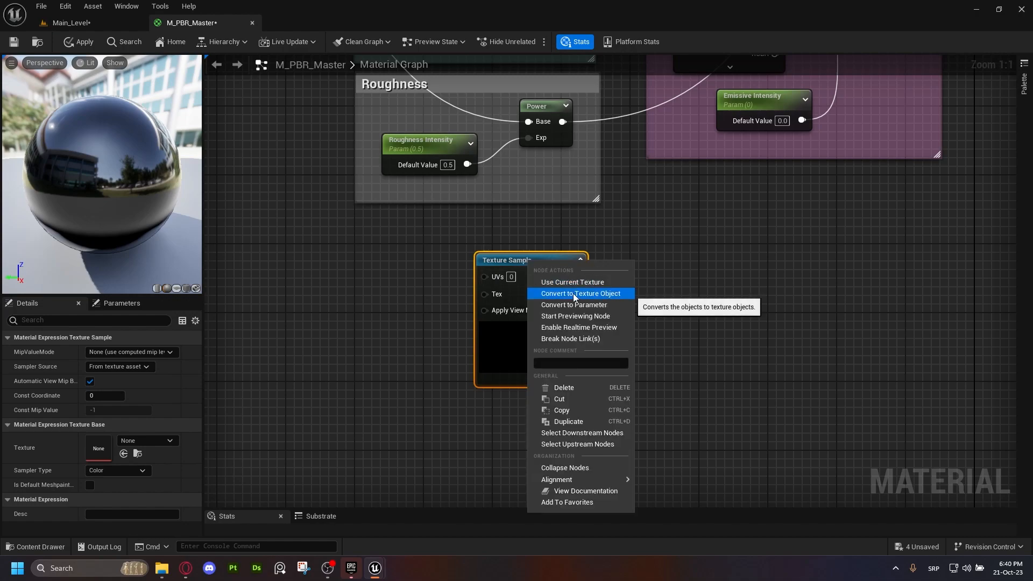
click(574, 304)
text(Normal Map)
key(Return)
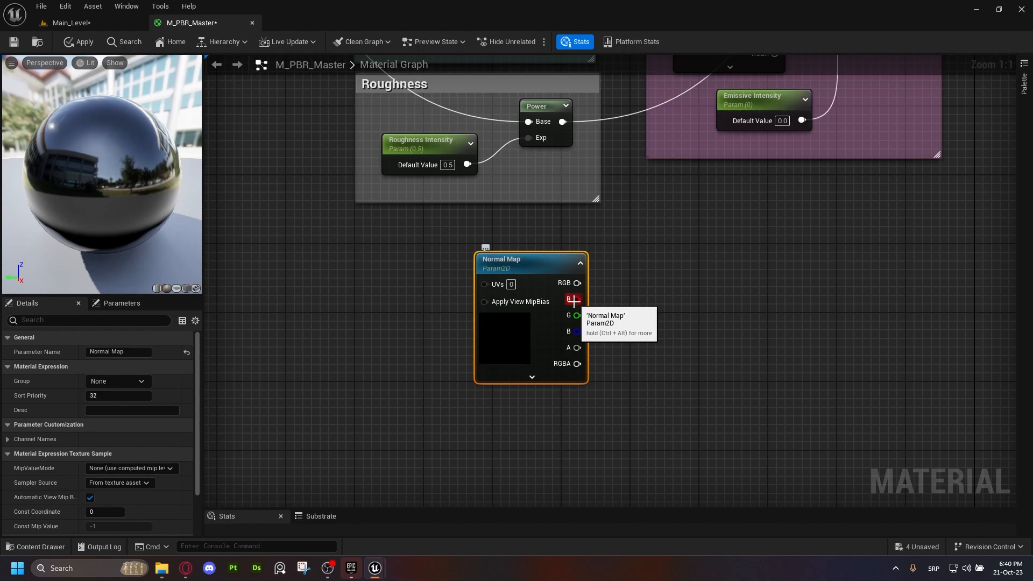
drag(542, 263, 499, 261)
Try feeding Normal Map's RGB output into a new Multiply node, and delete that node
right_drag(606, 283, 528, 297)
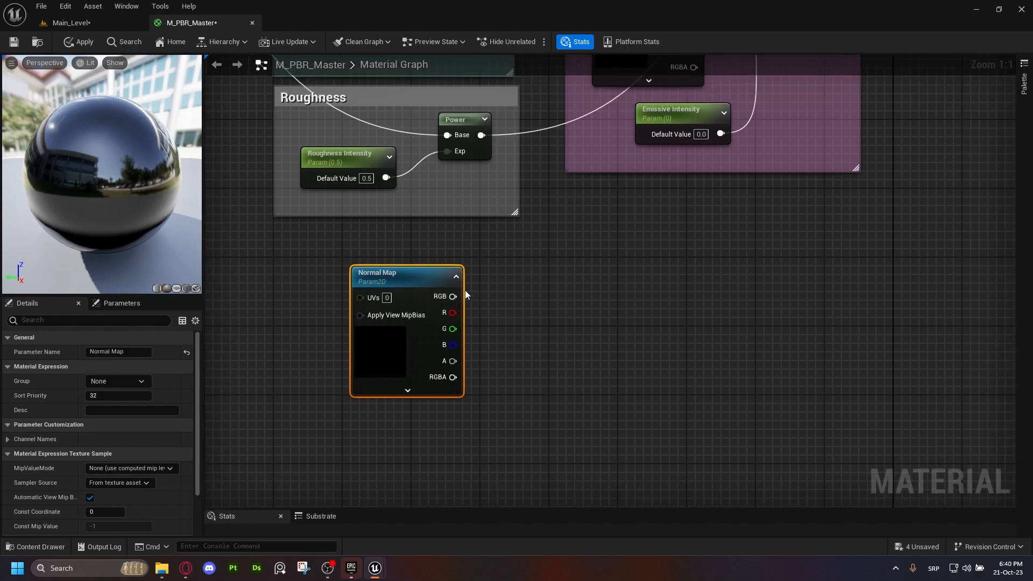
click(542, 289)
drag(453, 297, 616, 283)
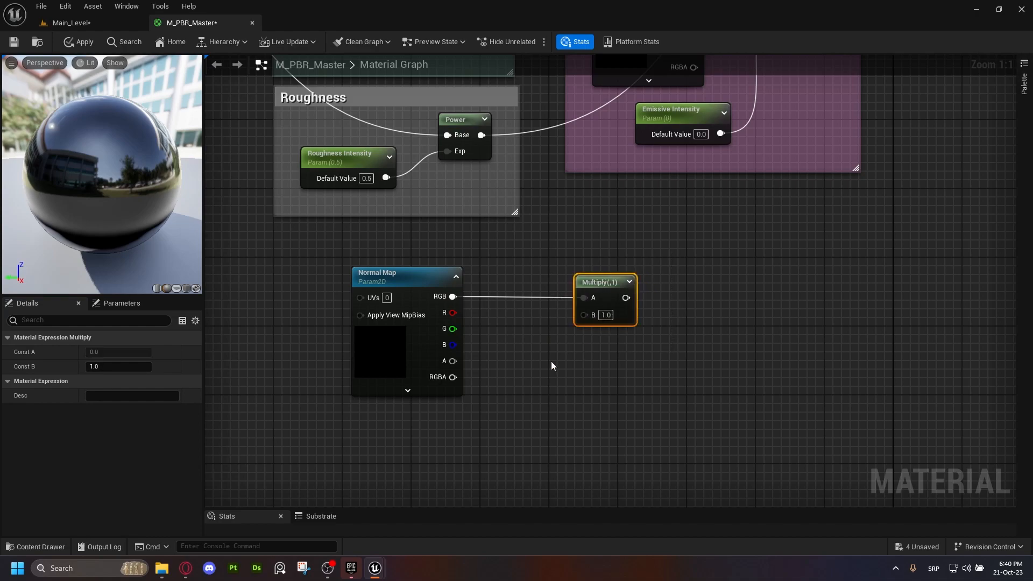
key(Delete)
Add a FlattenNormal node fed by Normal Map's RGB output and connect its Result to M_PBR_Master's Normal input
right_drag(594, 299, 548, 305)
drag(407, 302, 557, 299)
text(normal fla)
key(Return)
drag(566, 304, 579, 285)
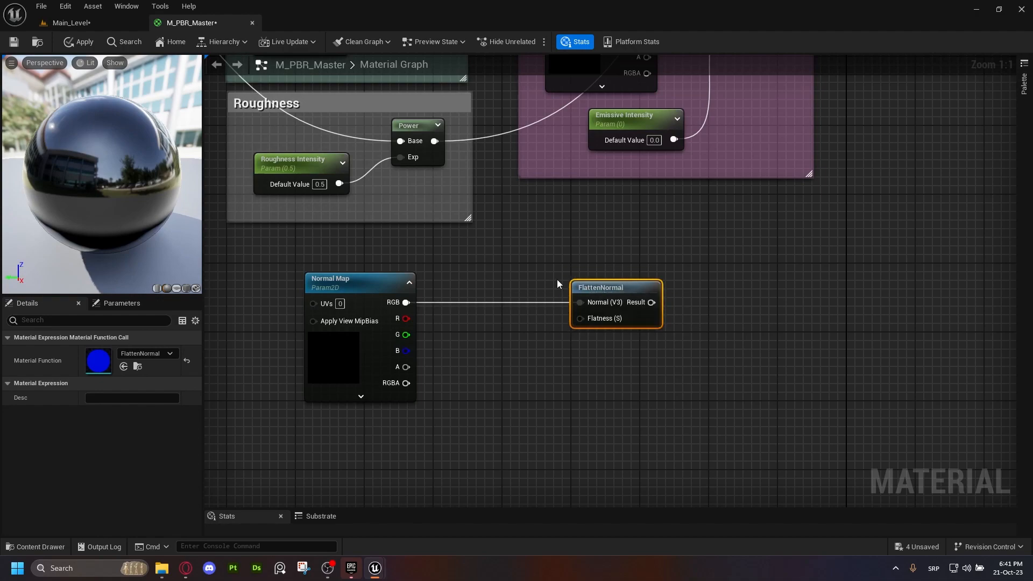
scroll(554, 356, down, 2)
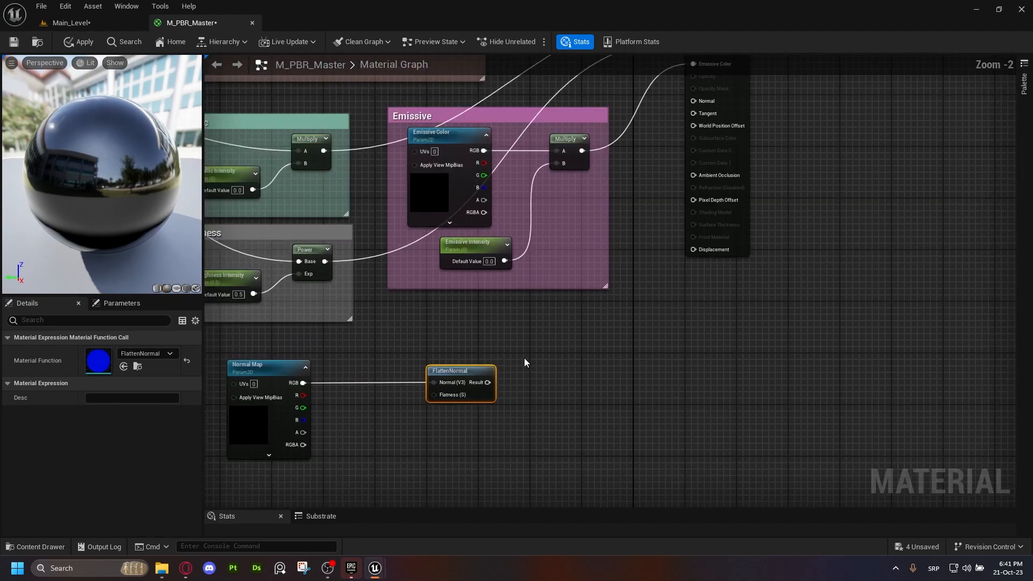
drag(487, 382, 694, 101)
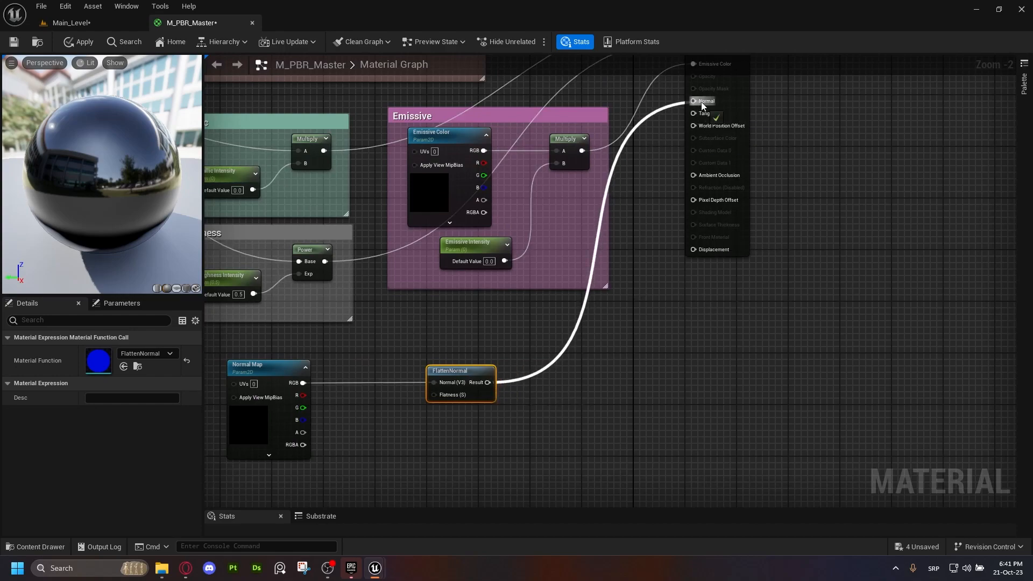
Assign the CylindricalNormals texture to the Normal Map parameter
right_drag(451, 415, 566, 309)
scroll(566, 314, up, 2)
right_drag(394, 315, 422, 289)
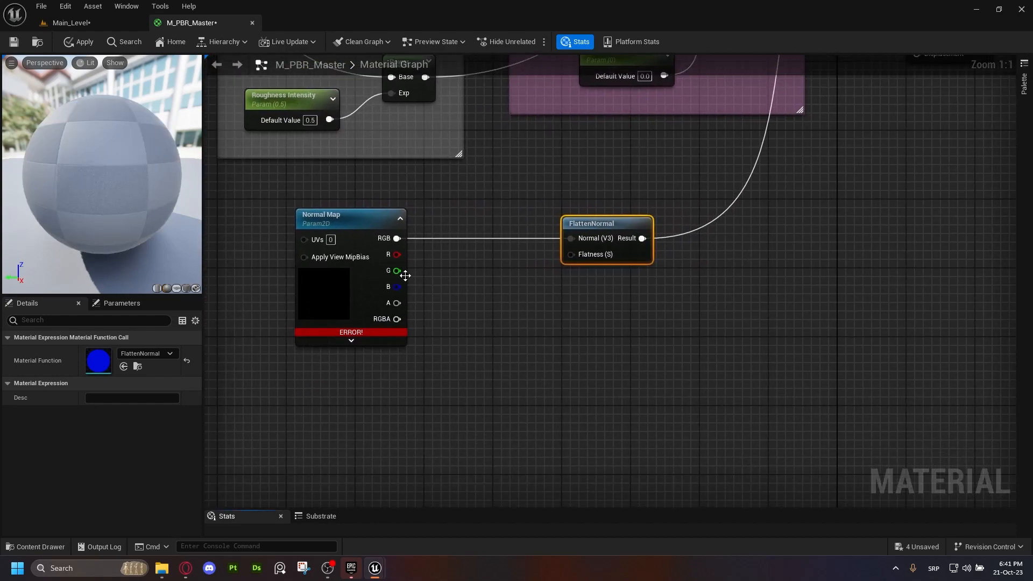
click(331, 216)
scroll(151, 411, down, 3)
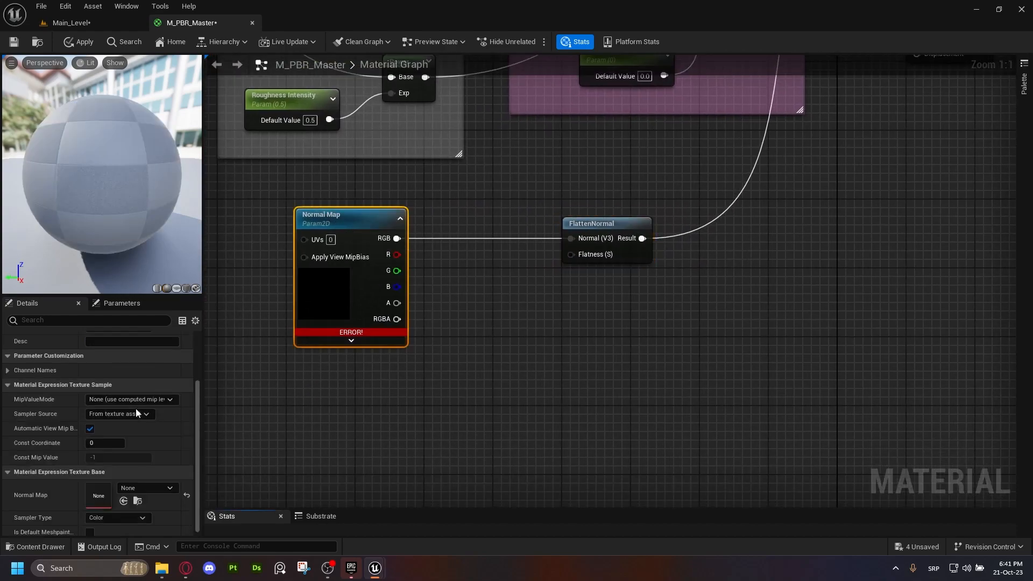
click(138, 486)
text(normal)
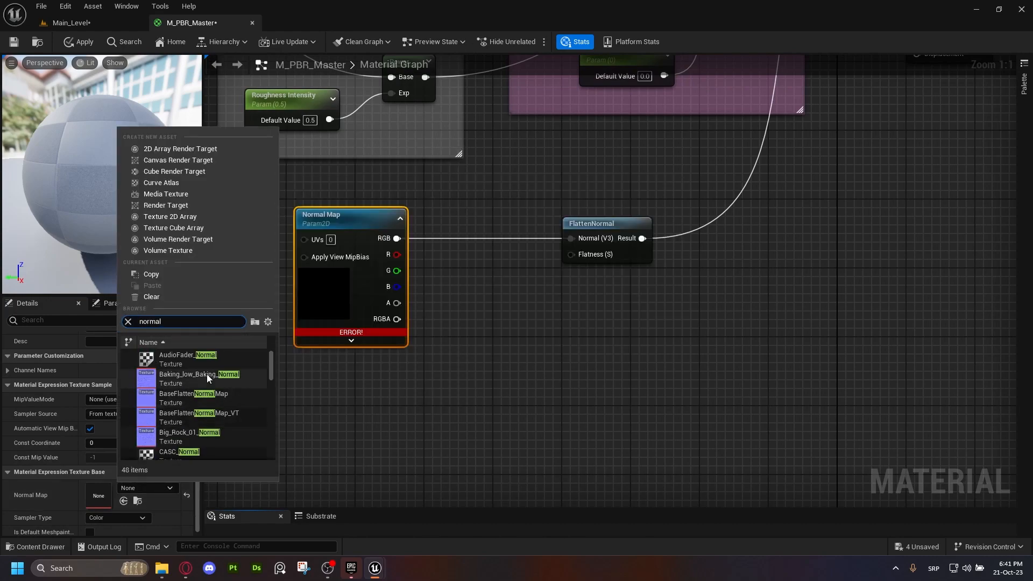
scroll(218, 378, down, 4)
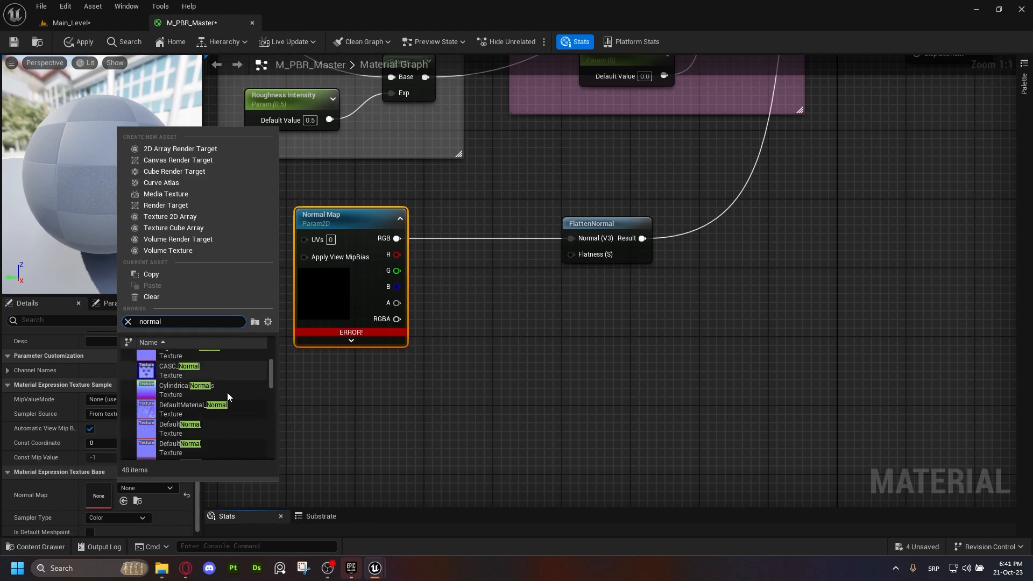
scroll(218, 390, up, 1)
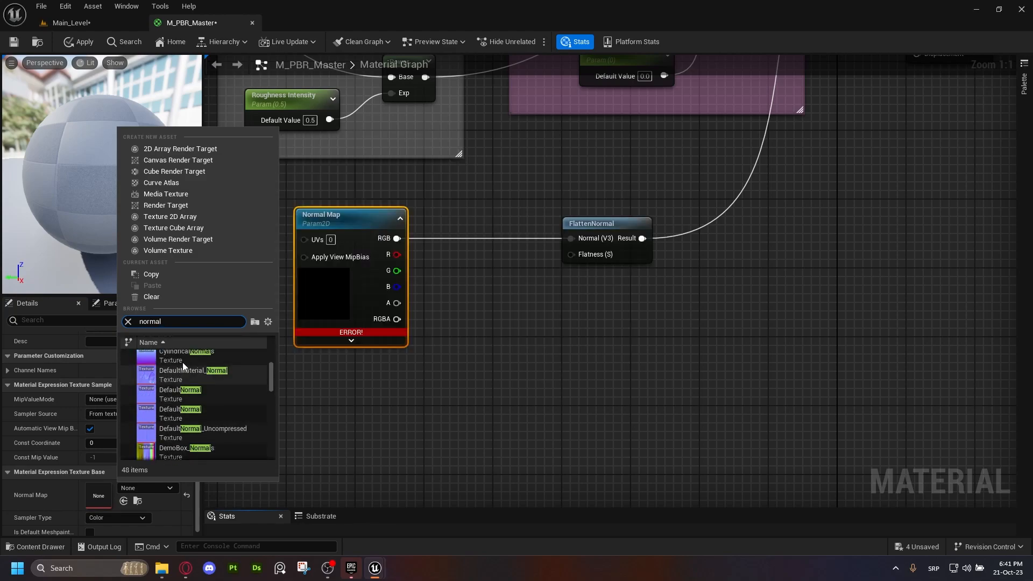
click(182, 362)
click(441, 349)
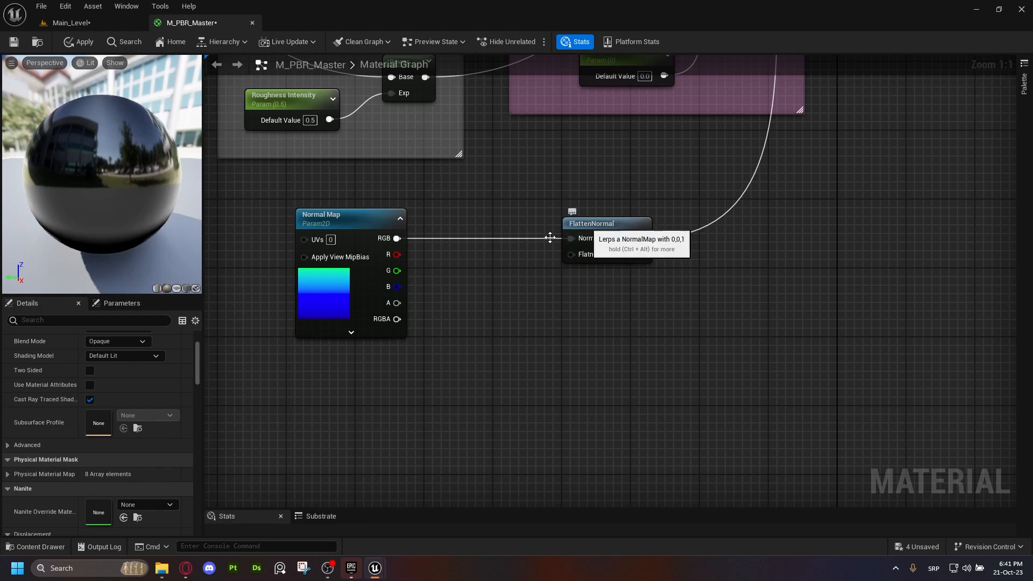
Add a scalar parameter named Normal Intensity and place it between the Normal Map and FlattenNormal nodes, slightly below them
click(475, 314)
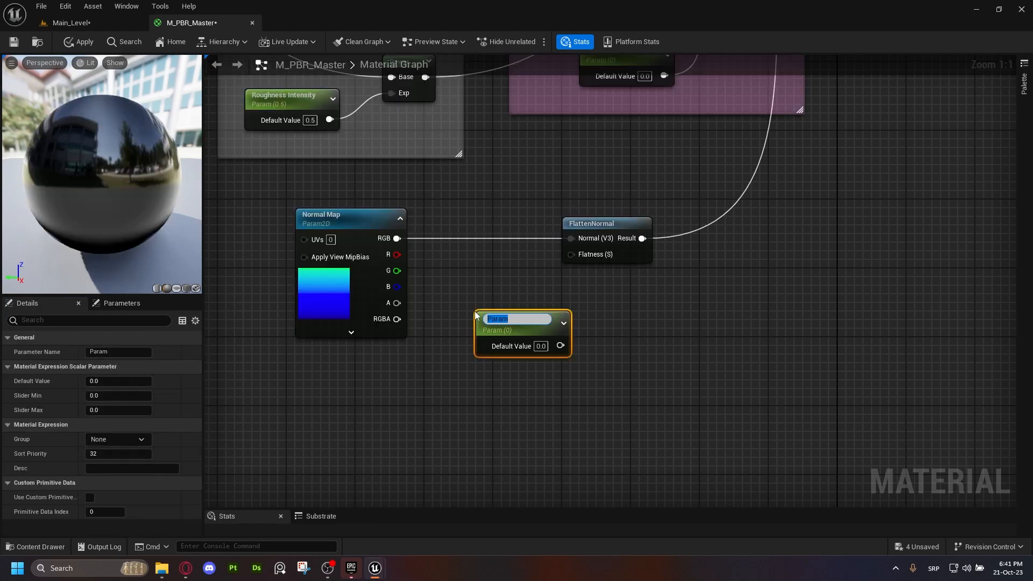
text(Normal Intensity)
key(Return)
drag(551, 334, 491, 327)
Set Normal Intensity's default value to 1 and connect its output to FlattenNormal's Flatness input
click(489, 326)
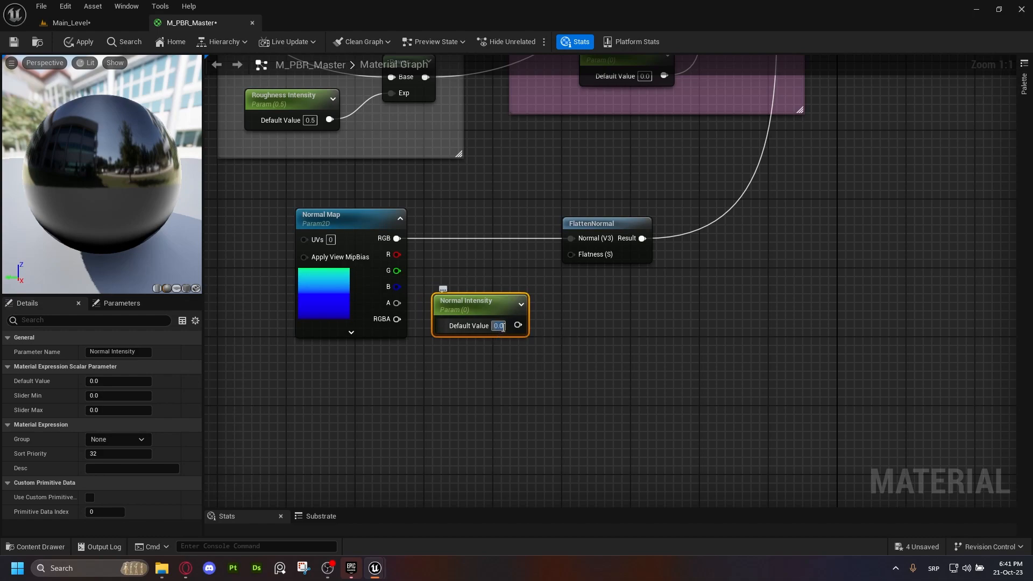
text(1)
drag(503, 326, 570, 258)
key(Return)
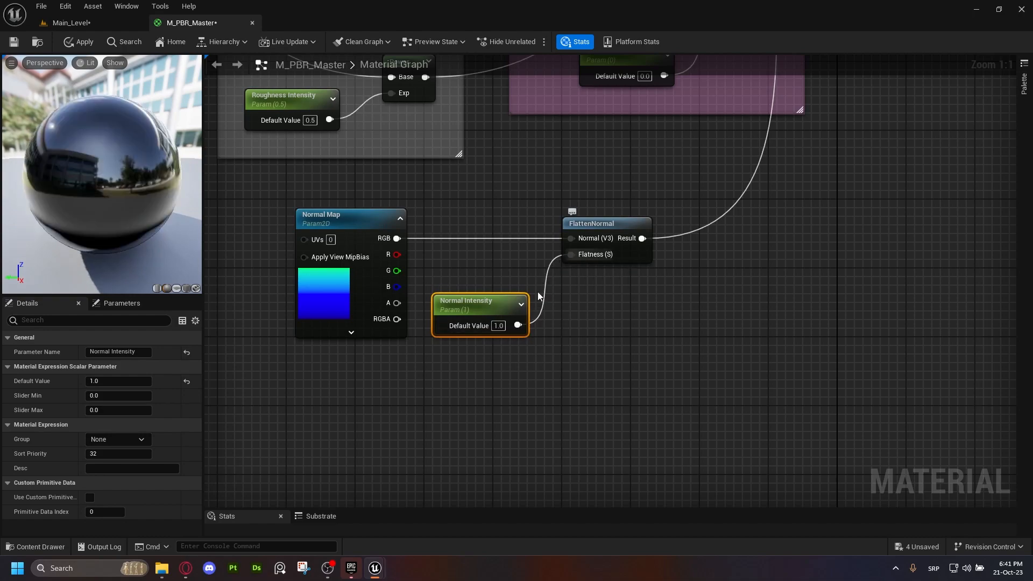
mouse_move(498, 300)
mouse_down()
mouse_move(482, 325)
mouse_move(490, 301)
mouse_up()
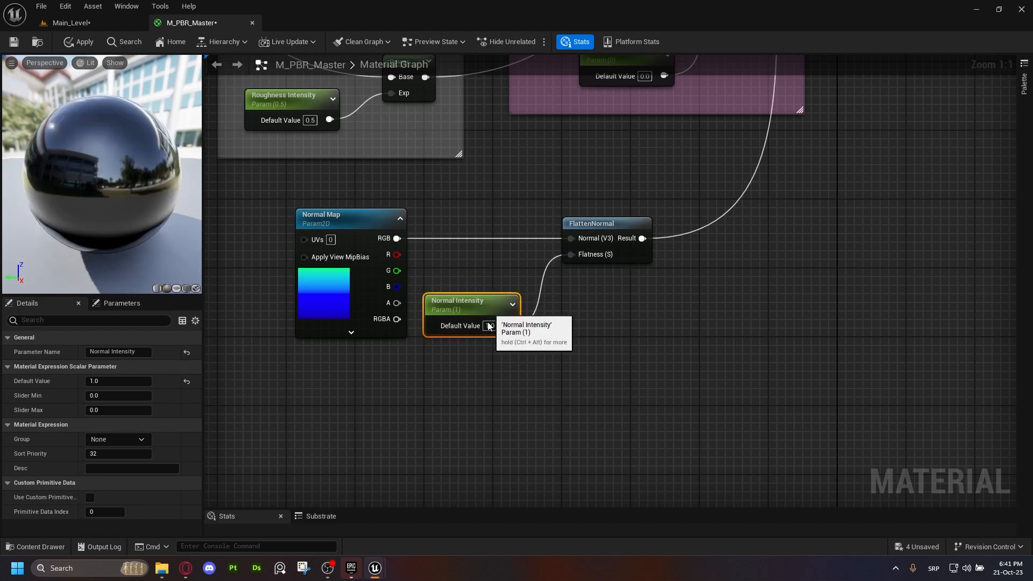
Change Normal Intensity's default value to -1 and move the node below Normal Map
click(488, 325)
text(-1)
key(Return)
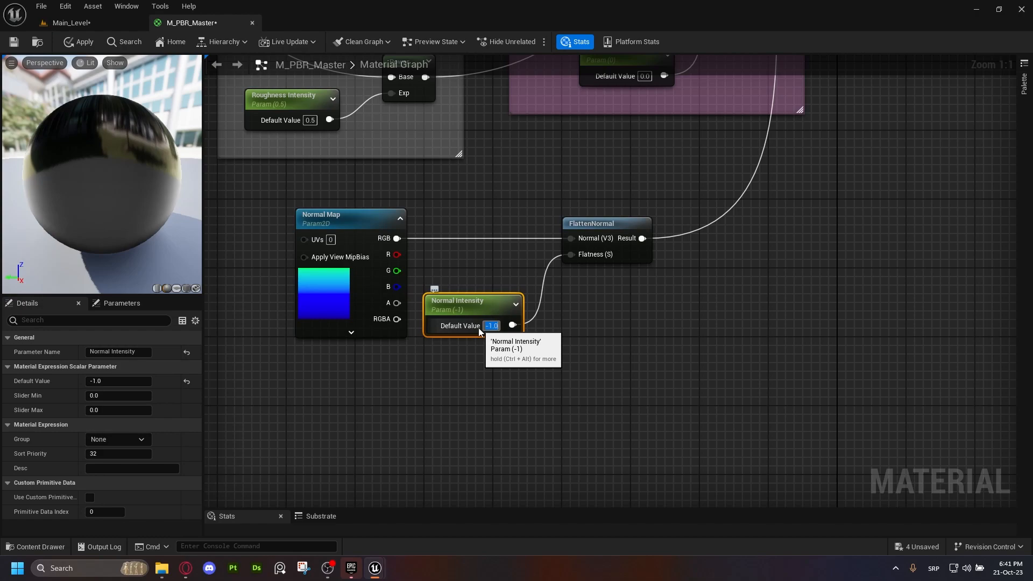
drag(479, 316, 374, 387)
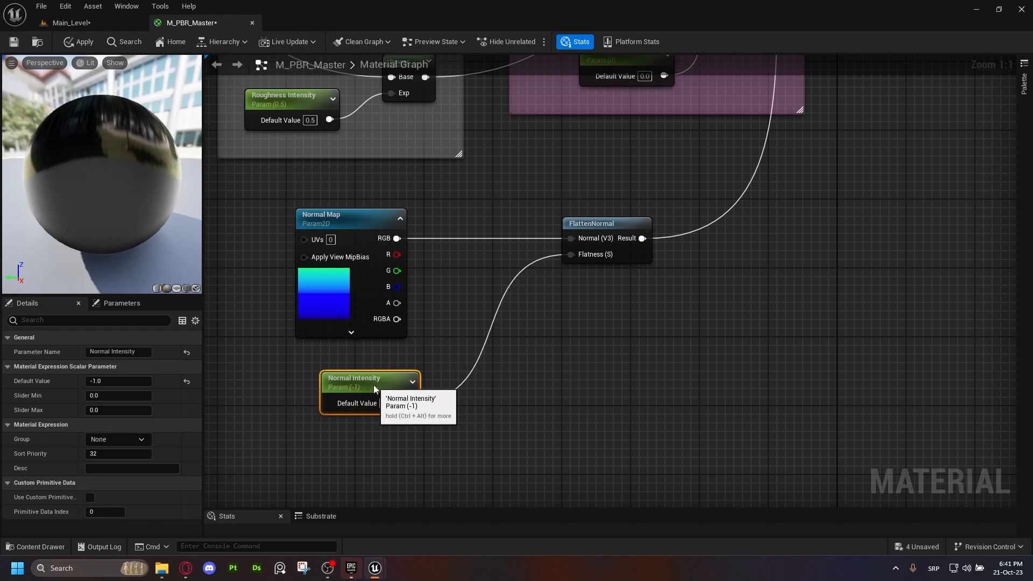
right_drag(490, 332, 525, 286)
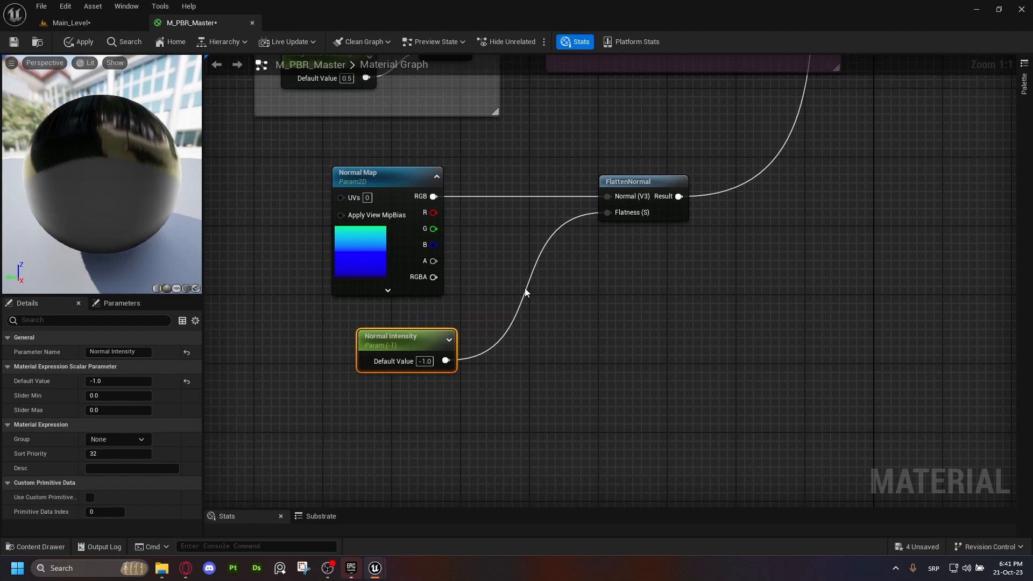
click(496, 300)
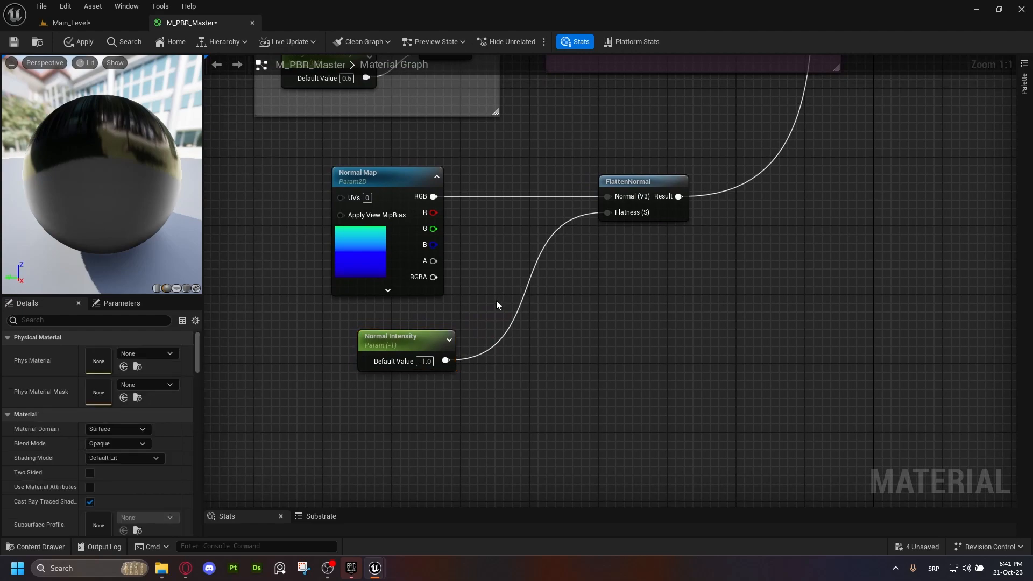
Insert a OneMinus node between Normal Intensity's output and FlattenNormal's Flatness input
drag(447, 360, 492, 292)
text(1-x)
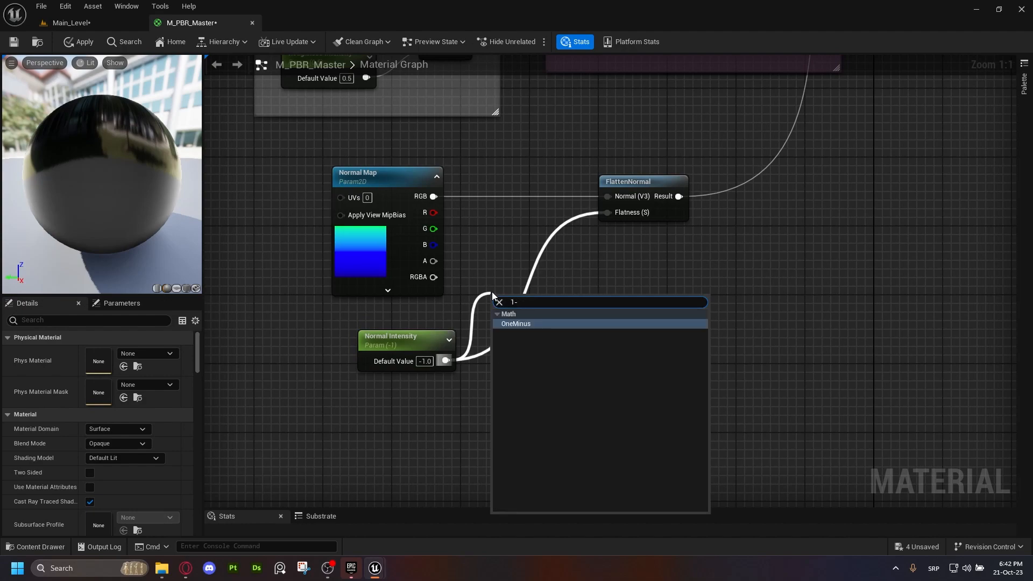
click(526, 320)
drag(525, 301, 607, 212)
drag(517, 286, 525, 286)
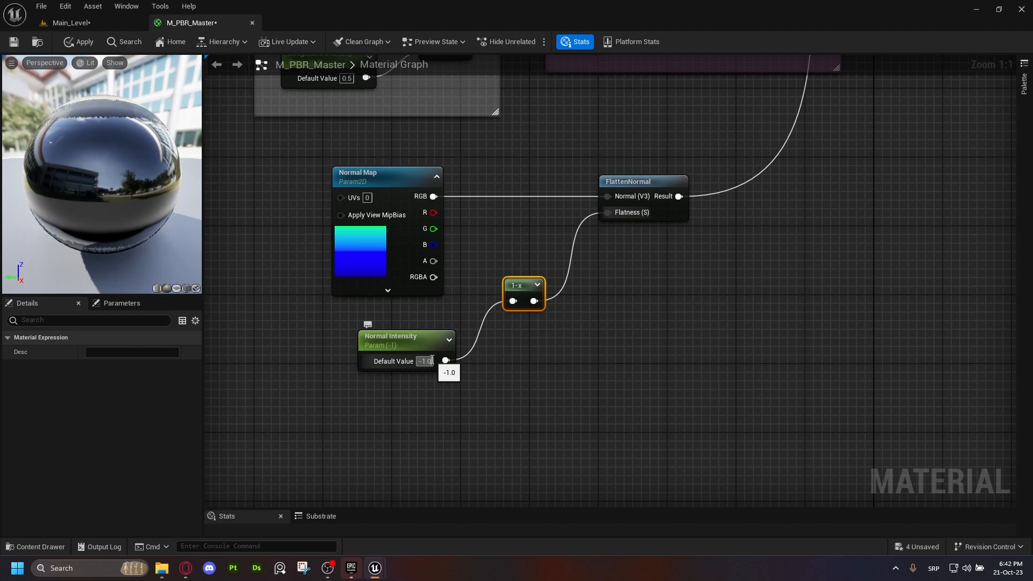
Set Normal Intensity's default value to 1 and nudge the node slightly to the right
click(432, 360)
text(-)
key(Return)
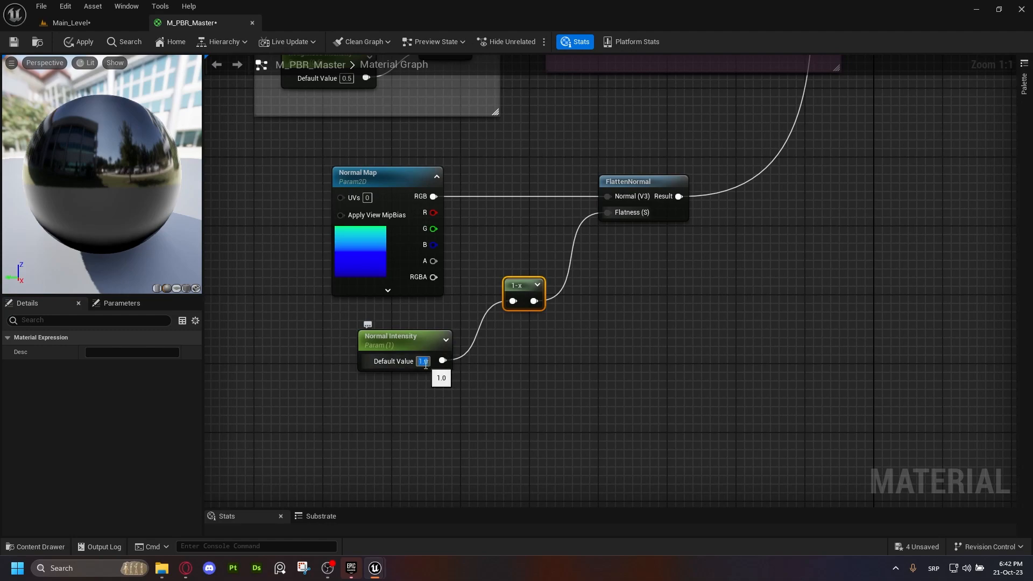
drag(410, 330, 418, 328)
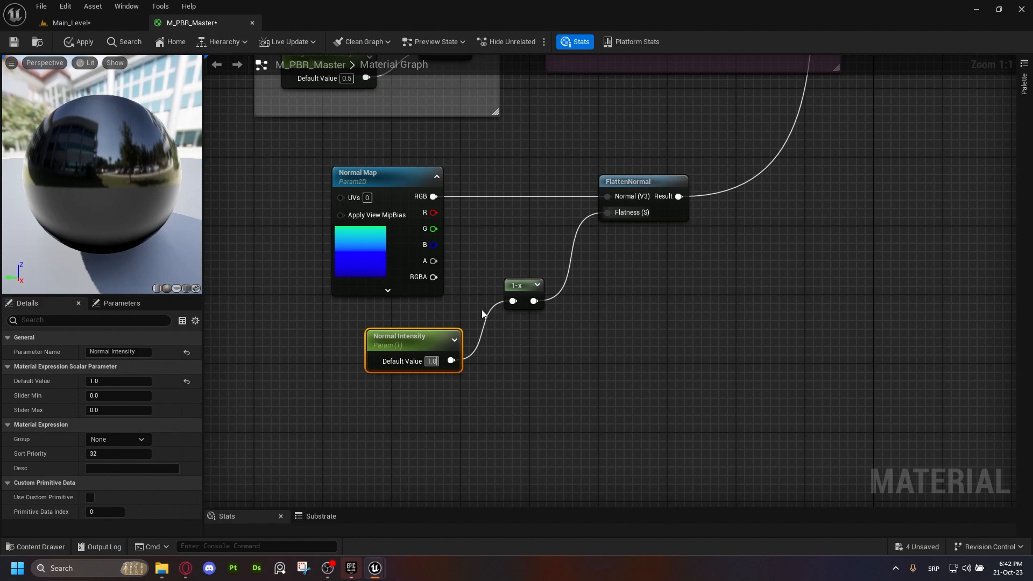
drag(414, 336, 423, 334)
key(ctrl+z)
Group the Normal Map, Normal Intensity, OneMinus and FlattenNormal nodes in a comment box titled Normal
drag(715, 156, 296, 398)
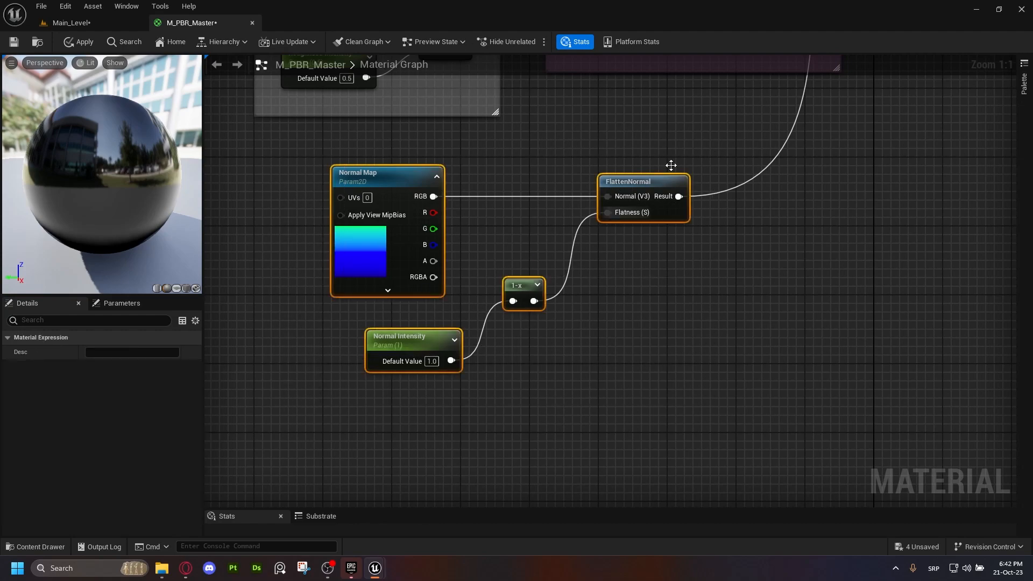
drag(232, 425, 718, 148)
text(cNormal)
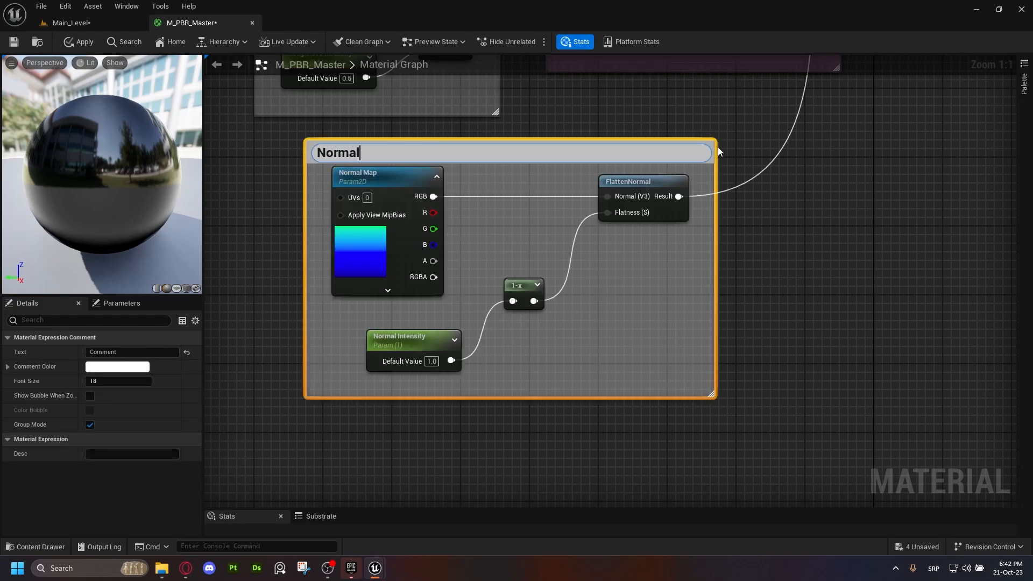
key(Return)
Change the Normal comment's colour to a slightly darkened blue and move the box slightly down
click(135, 365)
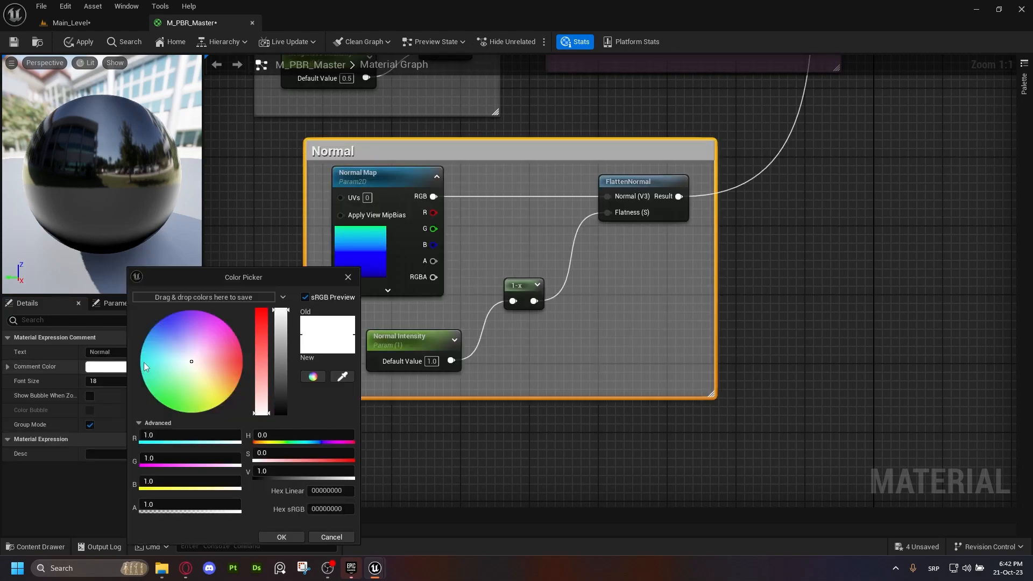
drag(174, 325, 148, 327)
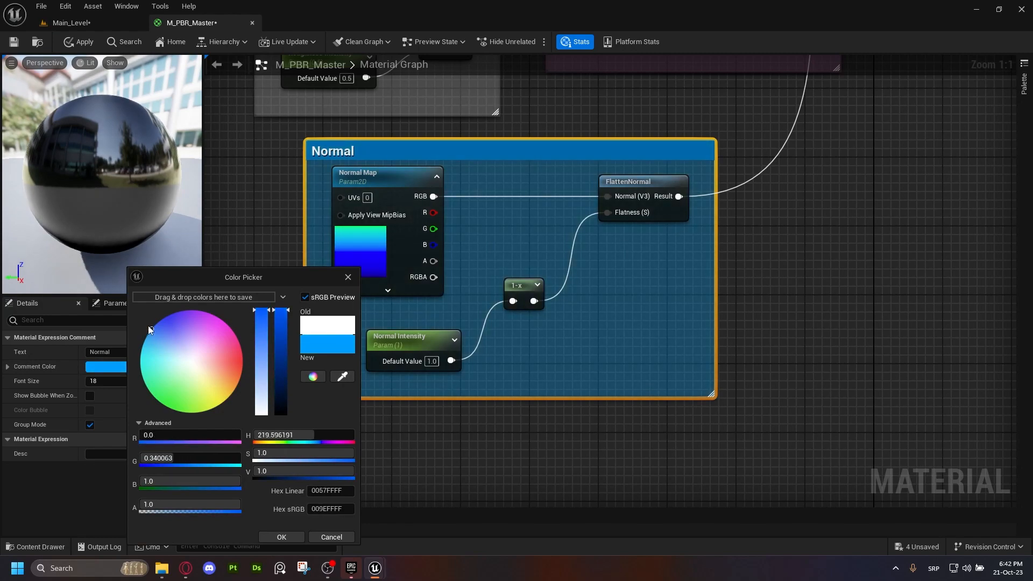
click(282, 349)
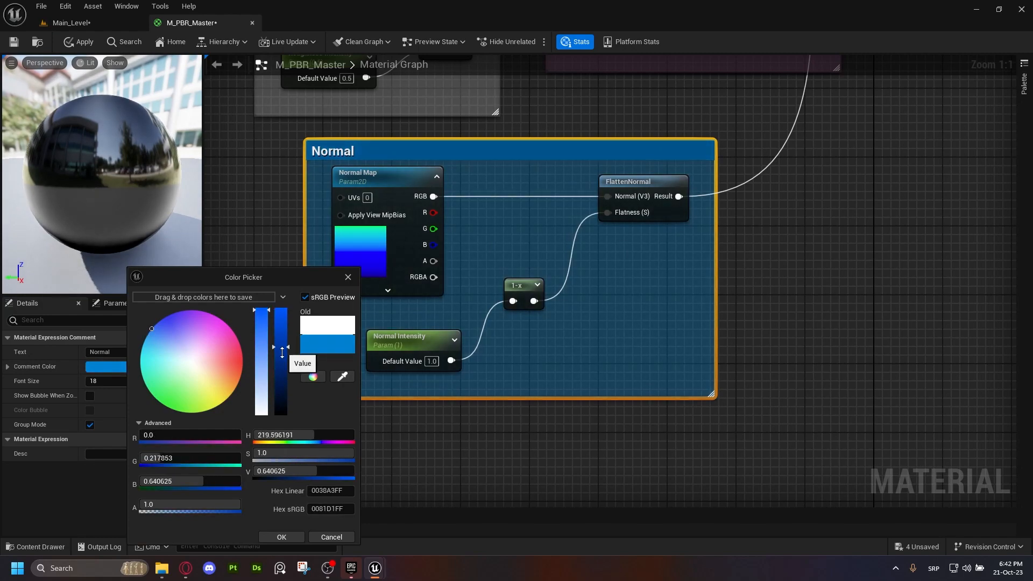
click(285, 537)
click(821, 300)
click(592, 170)
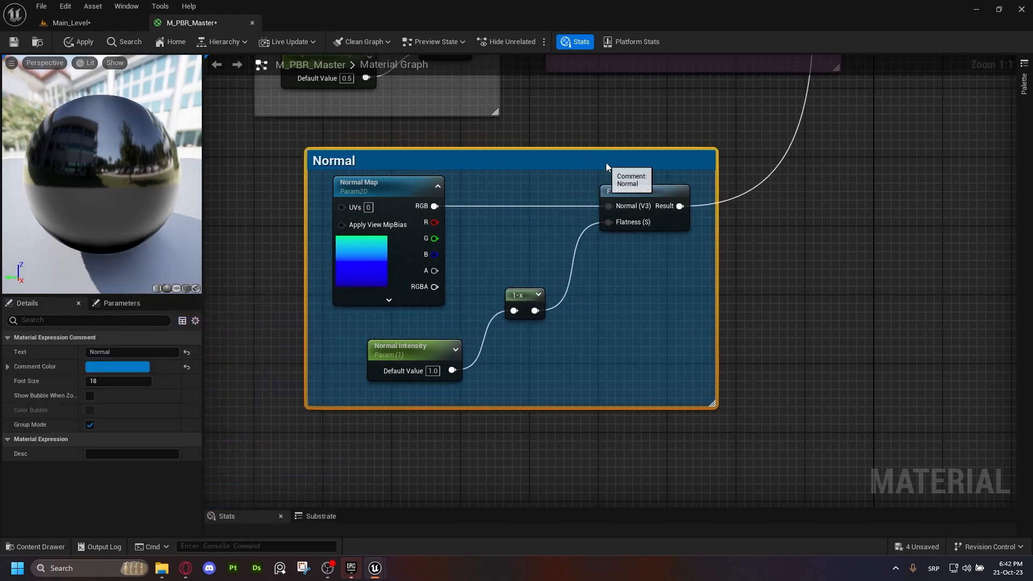
Review the whole material graph, checking the comment groups, the ORM texture and their connections to M_PBR_Master
scroll(613, 153, down, 5)
scroll(659, 213, up, 3)
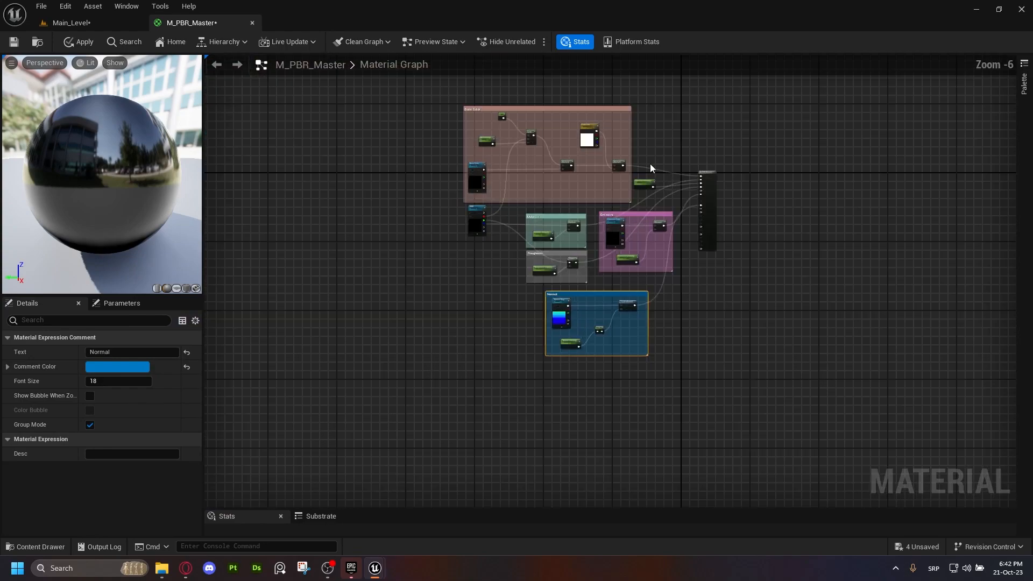
scroll(555, 215, down, 3)
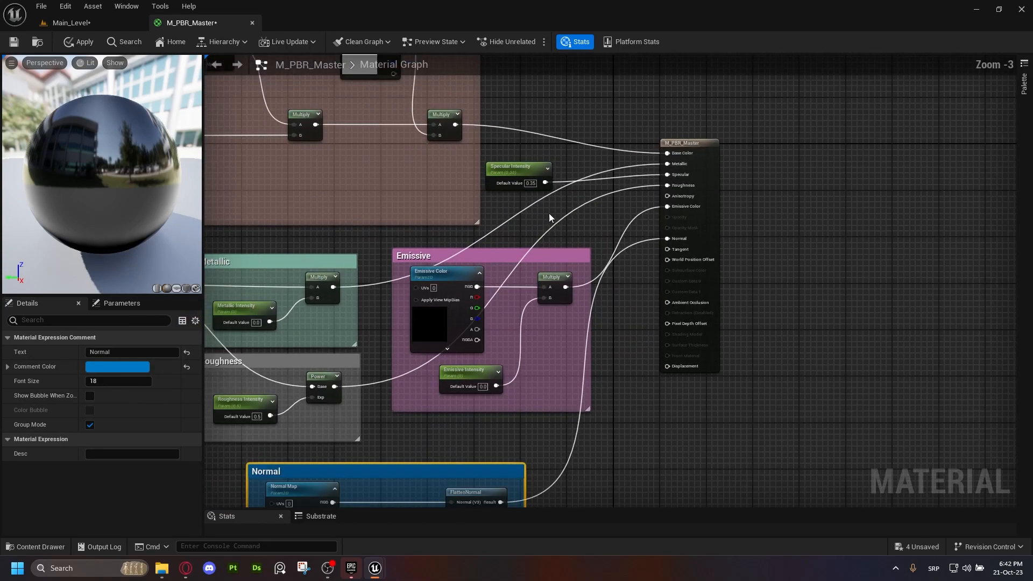
scroll(589, 208, down, 1)
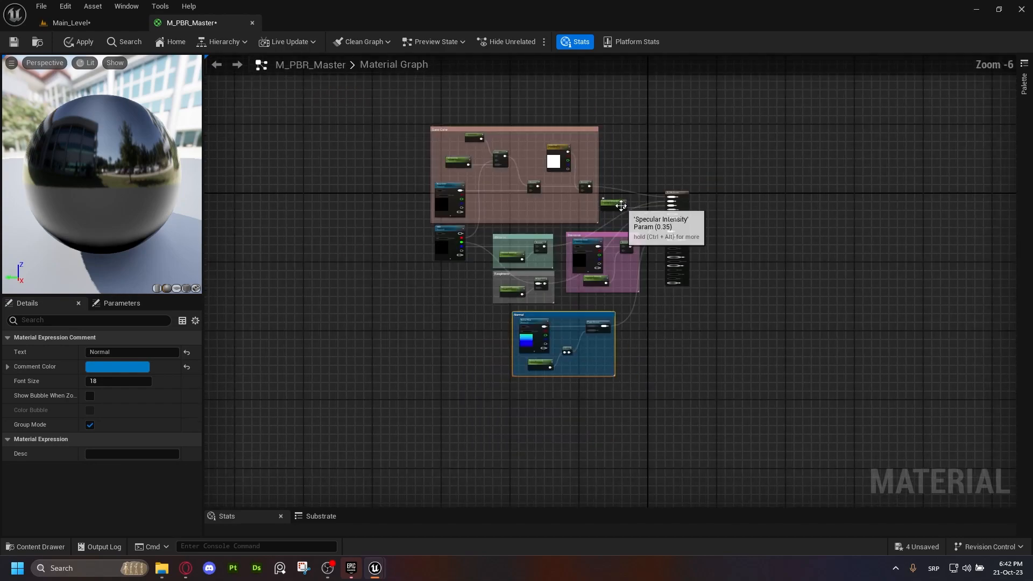
drag(653, 120, 377, 382)
right_drag(406, 315, 500, 338)
drag(478, 120, 755, 418)
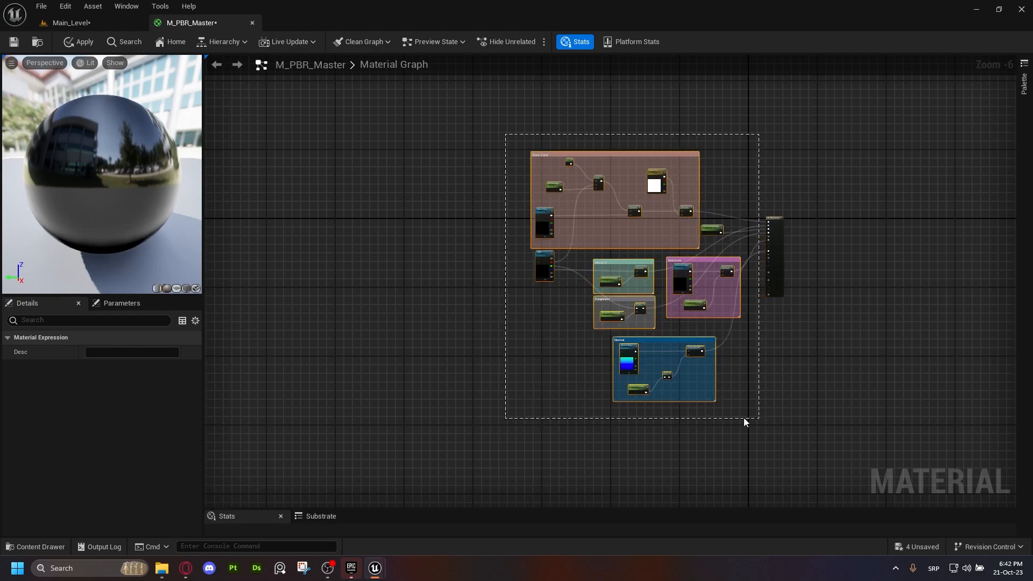
click(455, 272)
scroll(454, 280, up, 2)
right_drag(325, 254, 270, 262)
right_drag(428, 183, 509, 202)
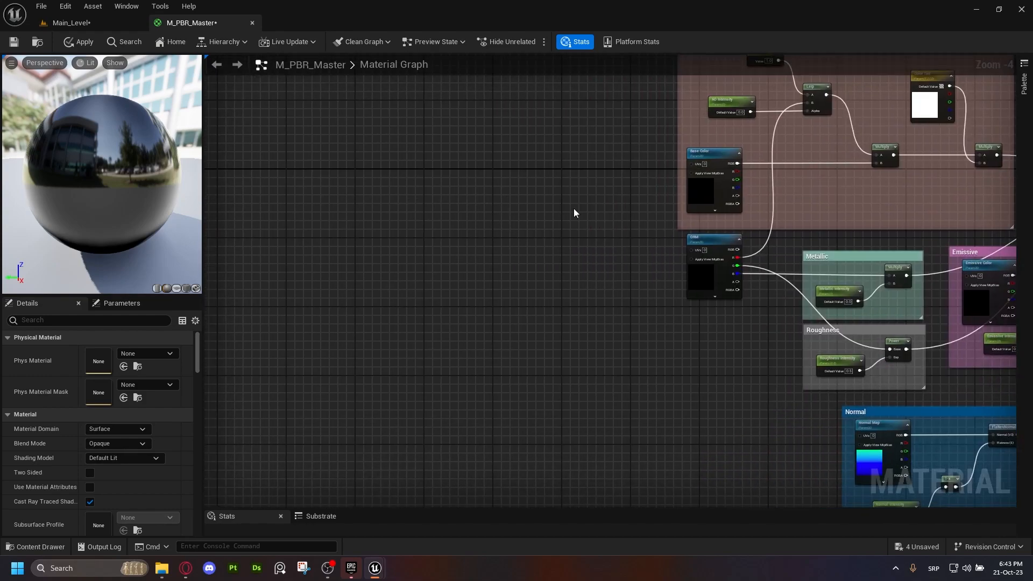
right_drag(562, 221, 436, 259)
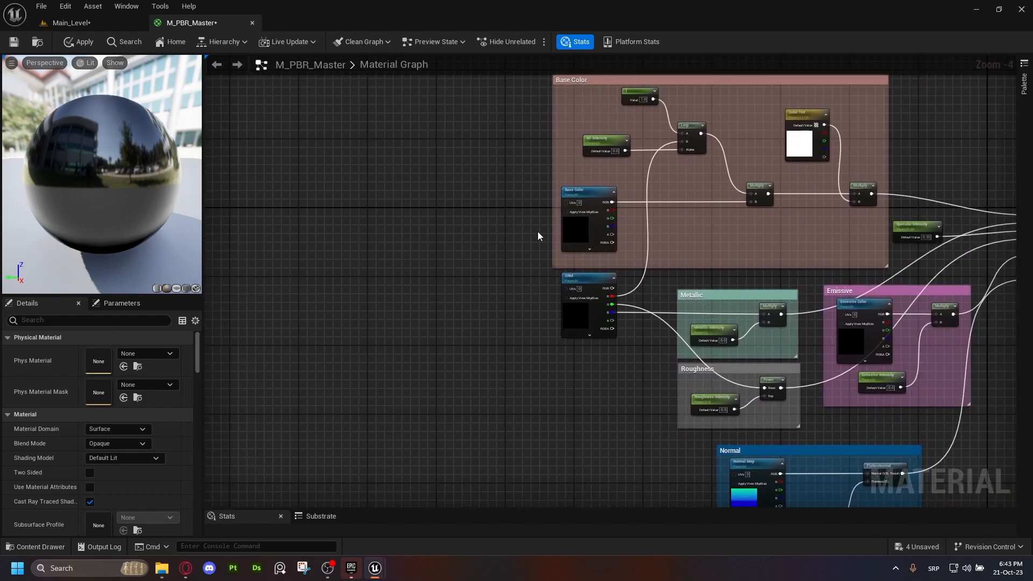
scroll(537, 236, up, 3)
drag(548, 211, 455, 216)
click(465, 171)
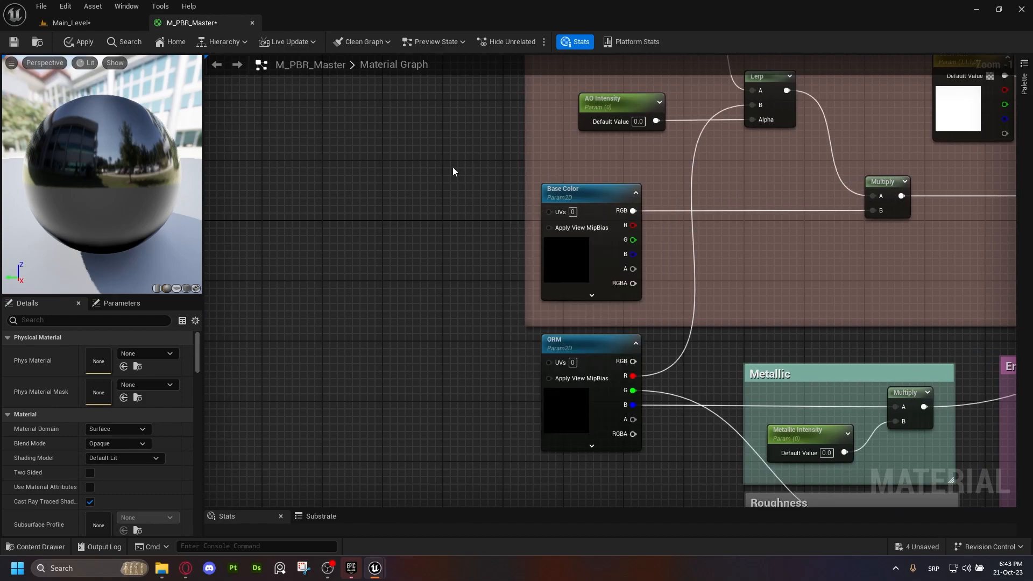
scroll(411, 177, down, 4)
drag(720, 212, 396, 480)
click(399, 473)
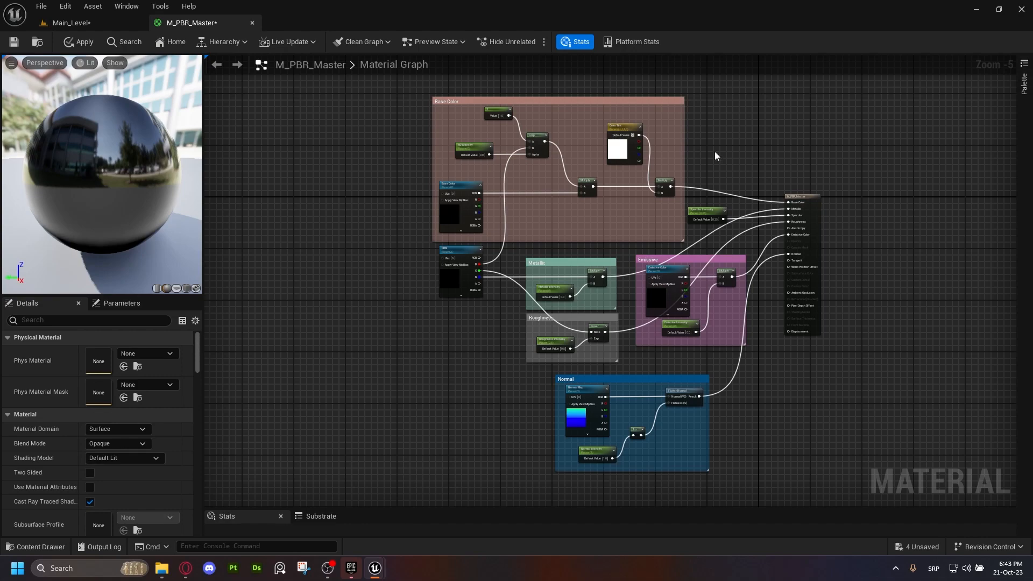
drag(378, 488, 376, 414)
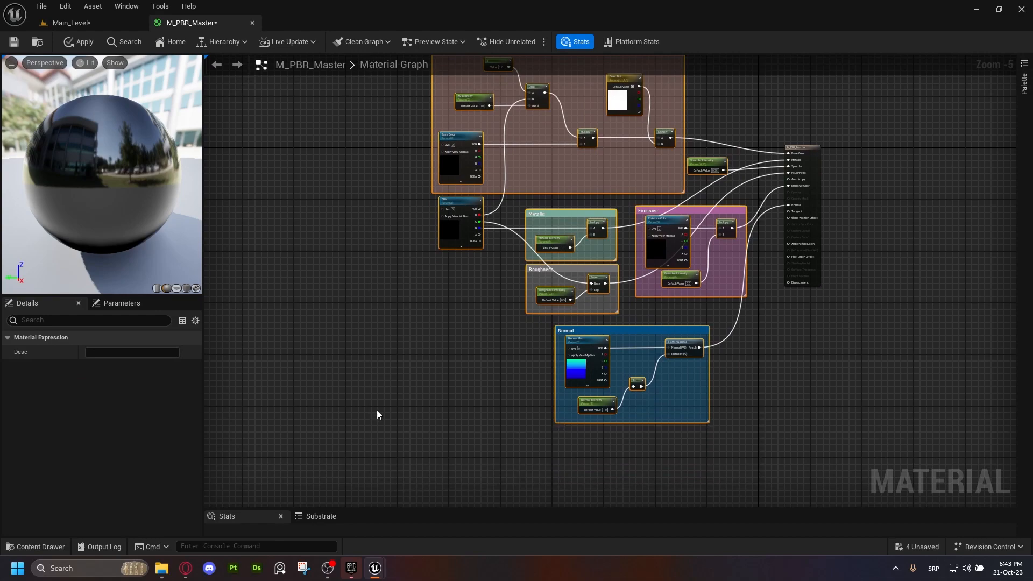
right_drag(377, 418, 344, 441)
drag(729, 95, 375, 469)
click(375, 469)
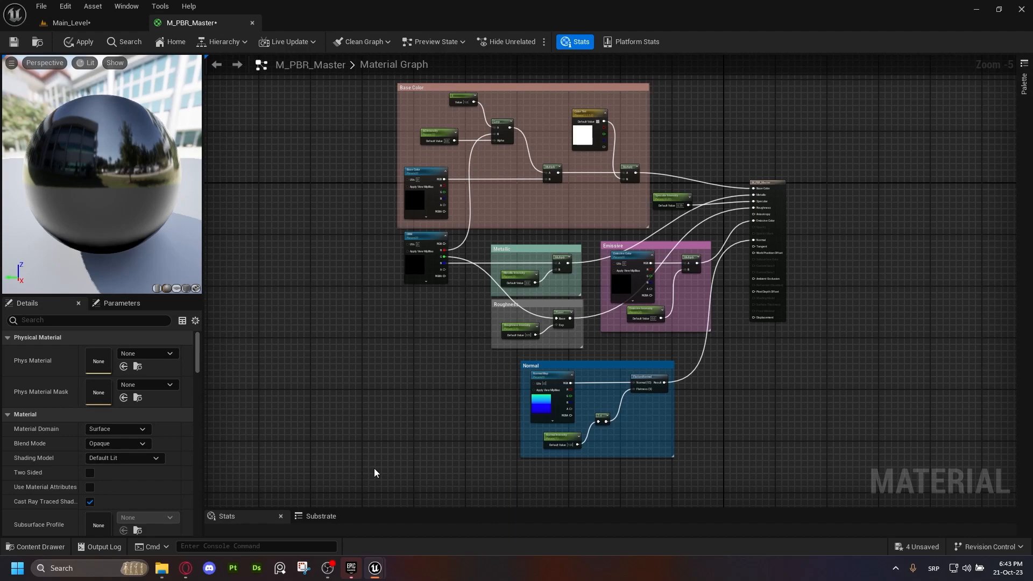
drag(381, 83, 700, 467)
Apply the graph changes to the M_PBR_Master material
click(71, 42)
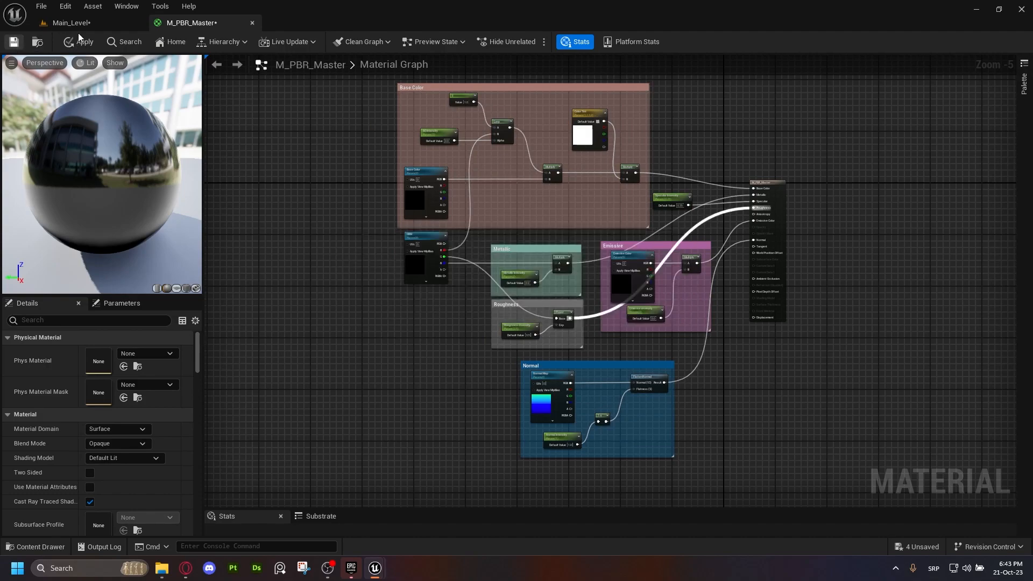
Save M_PBR_Master and create a material instance of it named M_Pillar in the Content folder
key(ctrl+s)
click(83, 26)
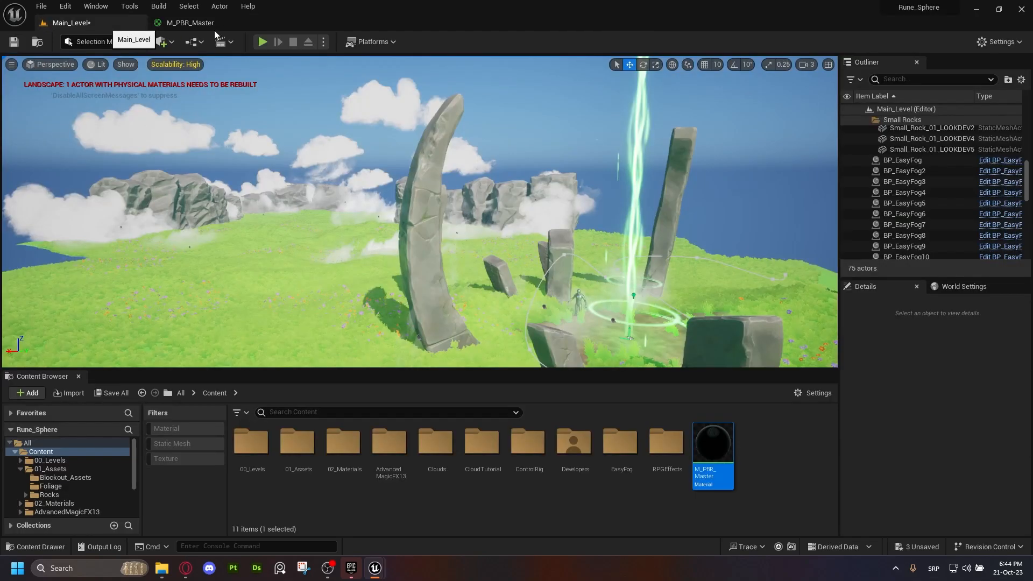
right_click(727, 452)
click(774, 212)
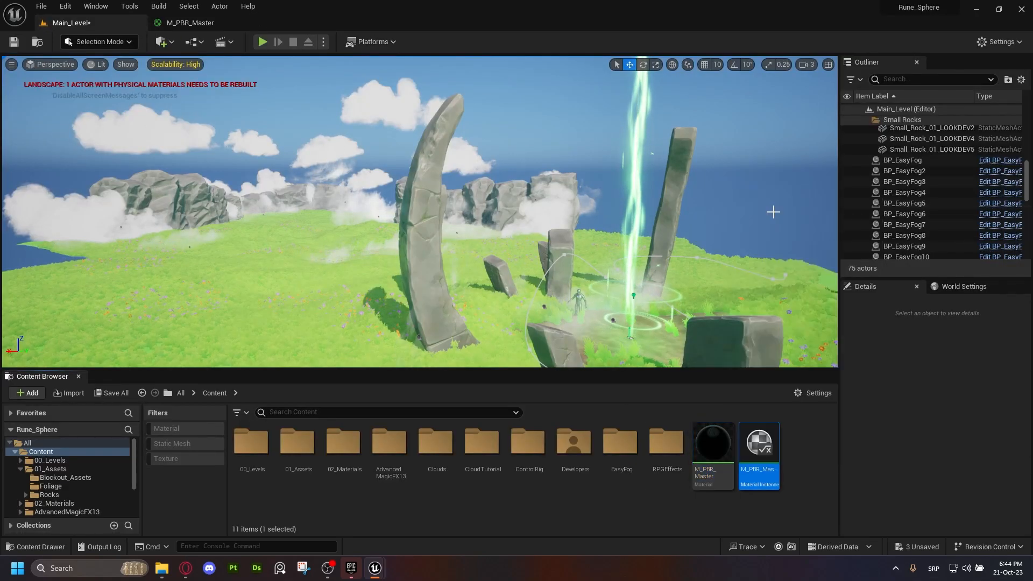
key(BackSpace)
key(BackSpace)
key(BackSpace)
key(BackSpace)
key(BackSpace)
key(BackSpace)
key(BackSpace)
key(BackSpace)
key(BackSpace)
key(BackSpace)
key(BackSpace)
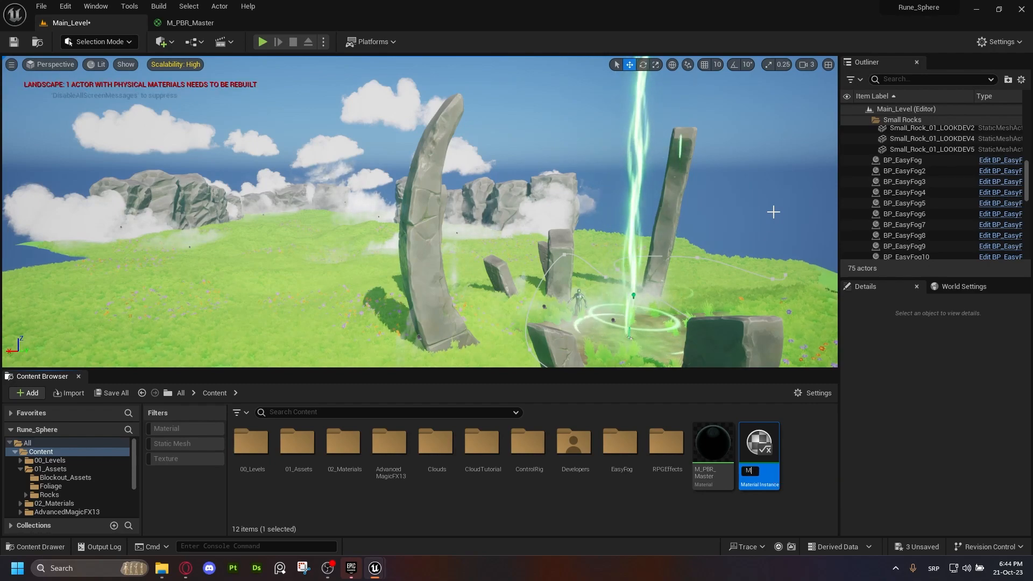
key(BackSpace)
key(BackSpace)
text(Pillar)
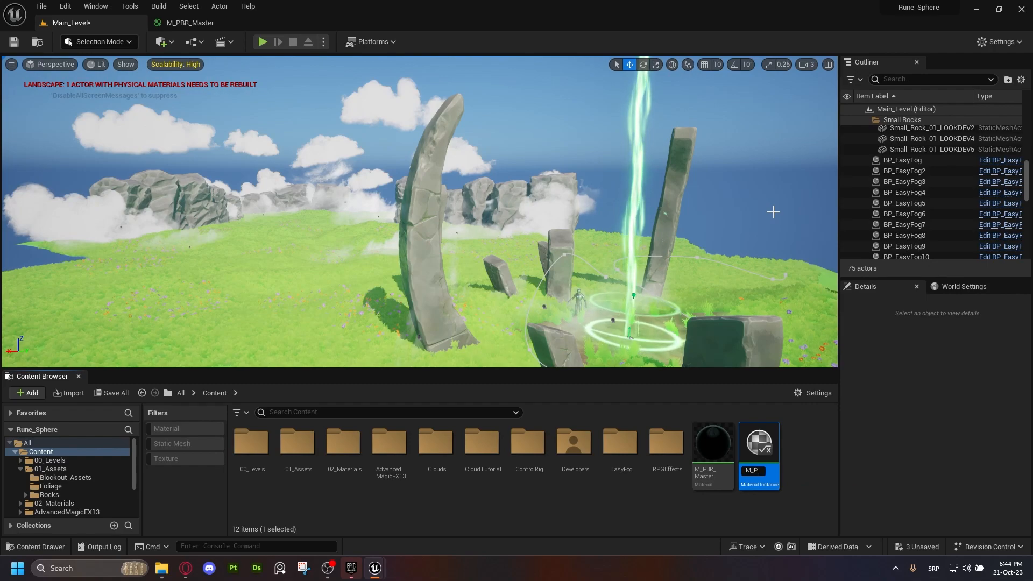
key(Return)
Open the M_Pillar material instance for editing
right_drag(449, 259, 449, 283)
key(w)
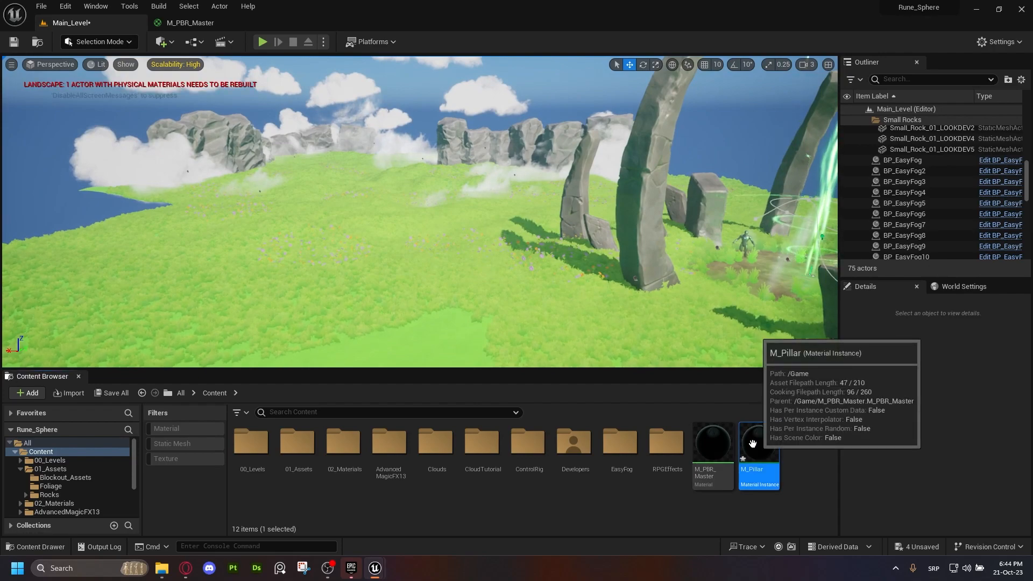
double_click(756, 445)
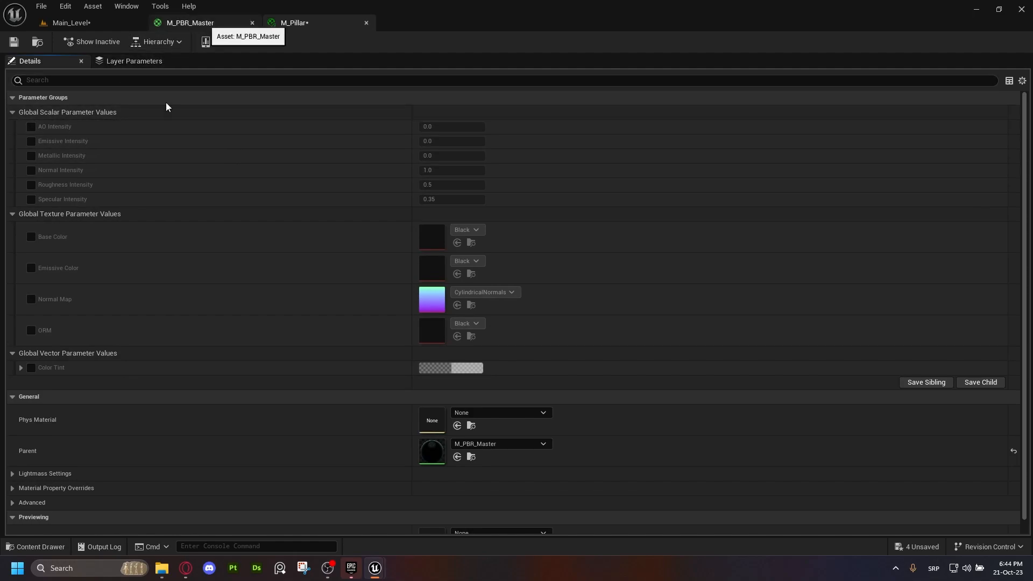
In M_PBR_Master, assign the AO, Specular, Metallic, Emissive, Roughness and Normal Intensity parameters to a new group named Controls
click(205, 24)
scroll(501, 59, up, 1)
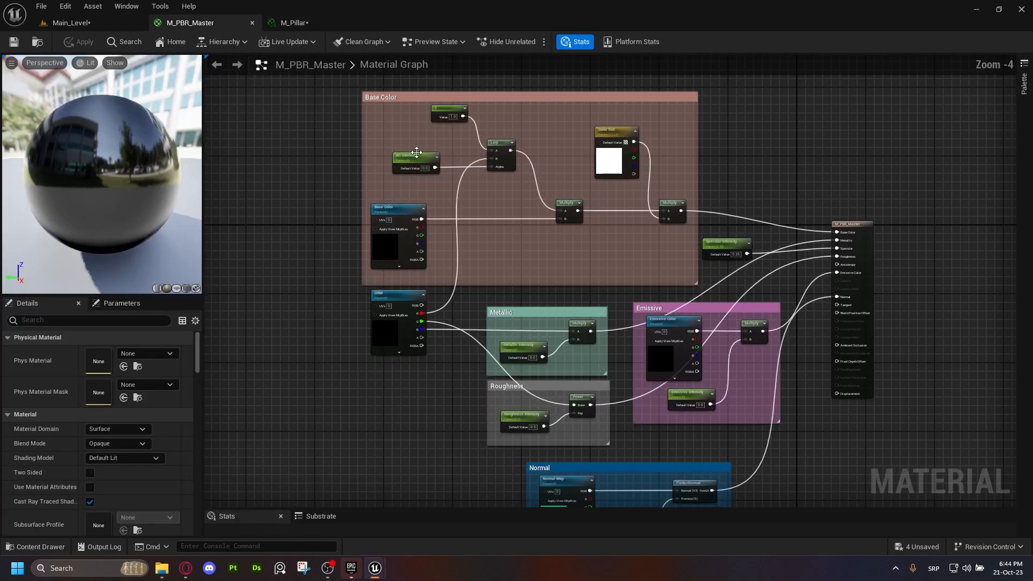
click(440, 135)
right_drag(629, 272, 567, 217)
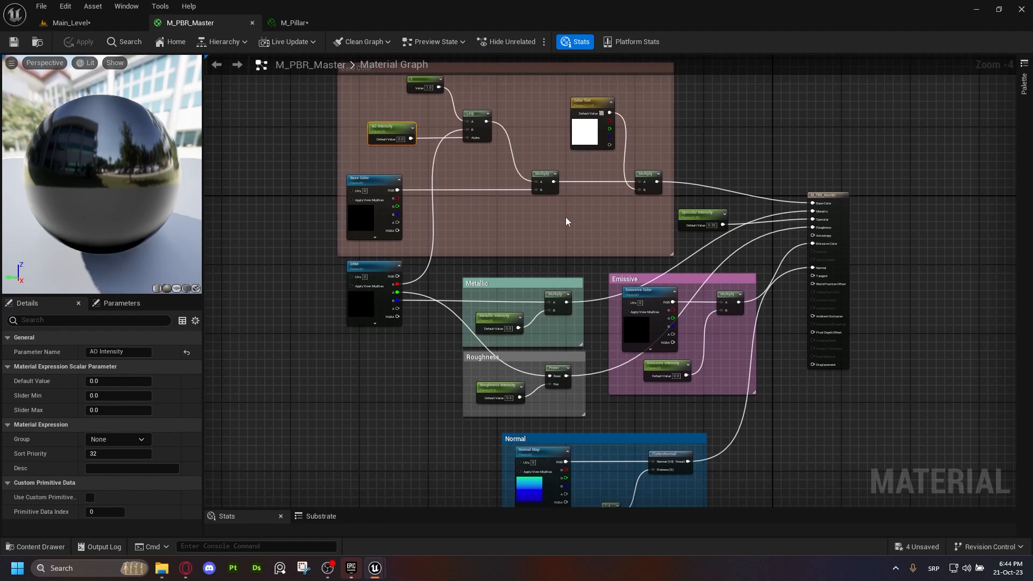
ctrl+click(700, 213)
ctrl+click(498, 316)
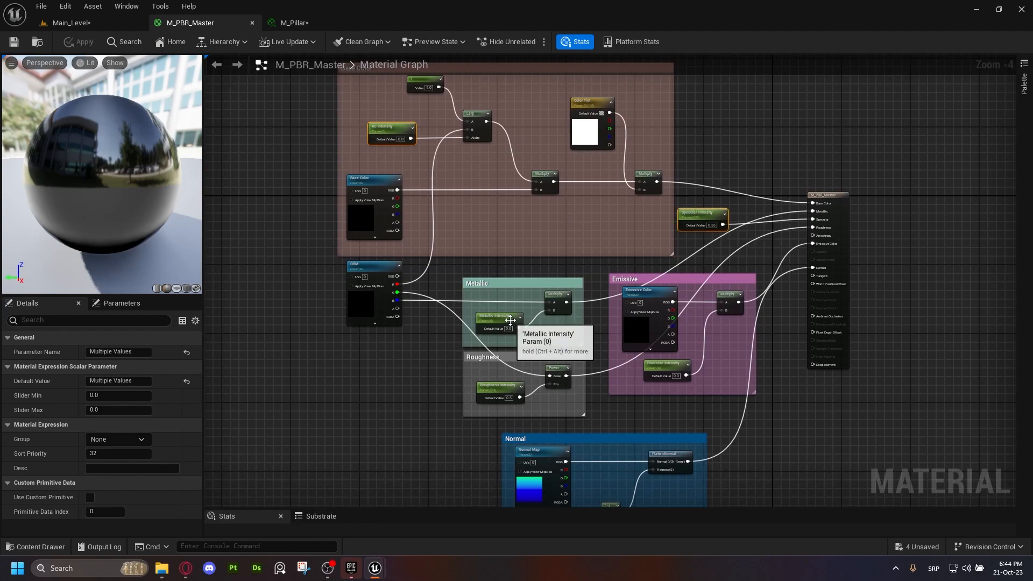
ctrl+click(672, 366)
ctrl+click(497, 386)
right_drag(616, 437, 625, 371)
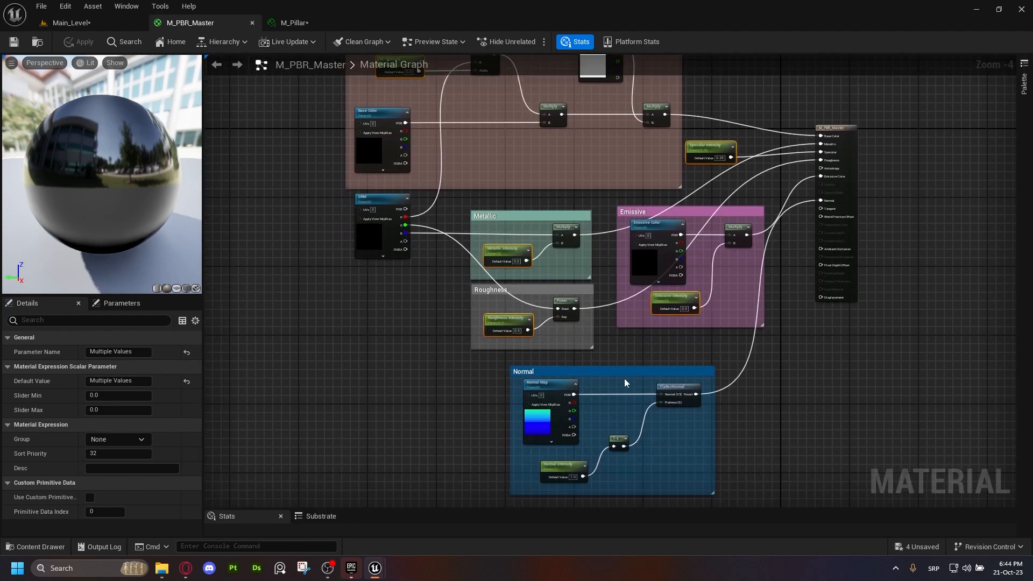
ctrl+click(564, 465)
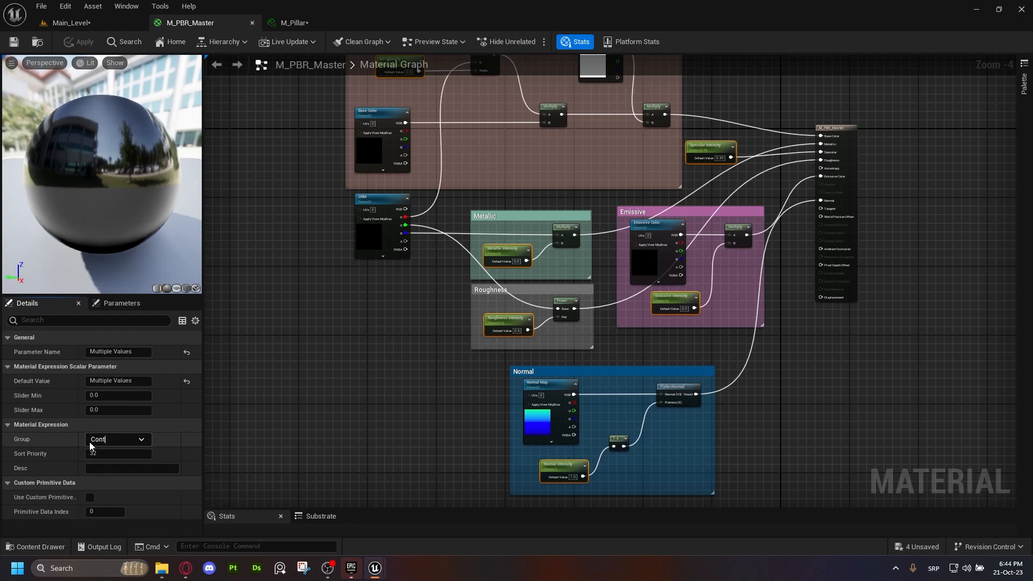
key(Return)
Assign the Color Tint parameter to the existing Controls group
right_drag(543, 102, 522, 152)
click(561, 105)
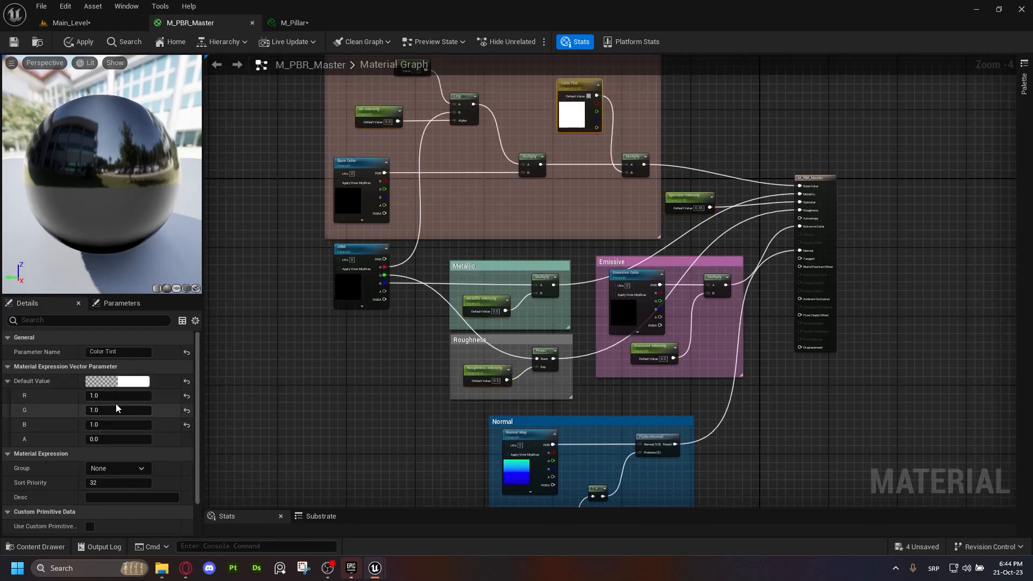
click(143, 470)
click(128, 479)
Assign the Base Color, ORM, Emissive Color and Normal Map texture parameters to a new group named Textures
right_drag(372, 162, 378, 146)
click(377, 146)
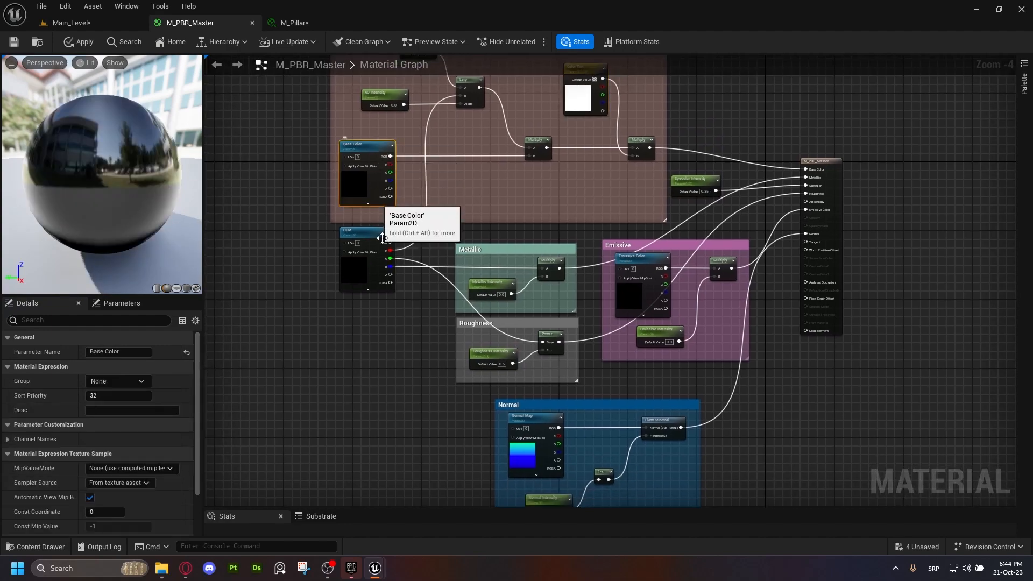
ctrl+click(378, 238)
ctrl+click(642, 285)
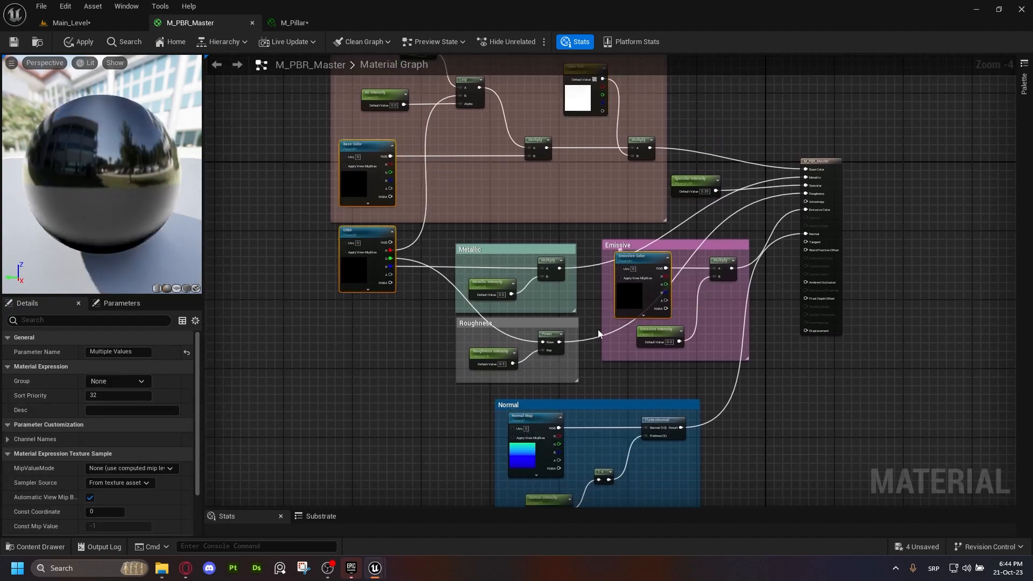
ctrl+click(528, 419)
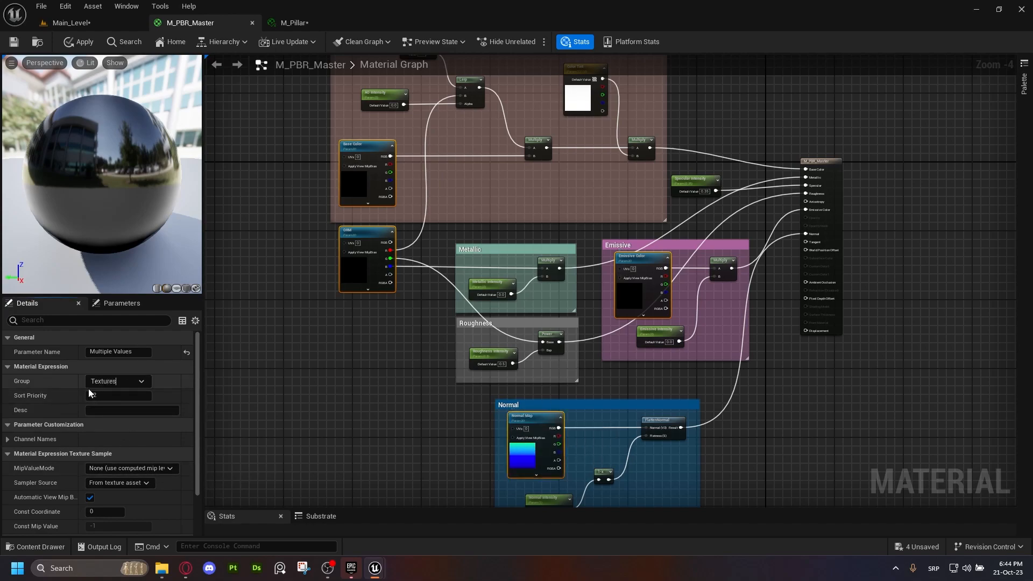
right_drag(491, 183, 480, 212)
click(480, 213)
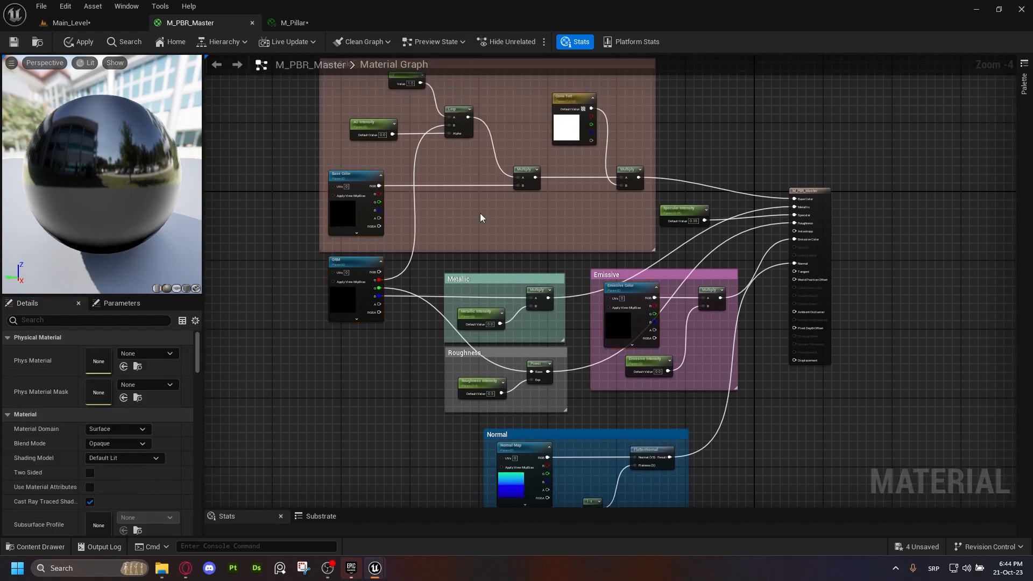
Set the sort priority of Color Tint to 0 and Specular Intensity to 2, placing AO Intensity between them
click(565, 108)
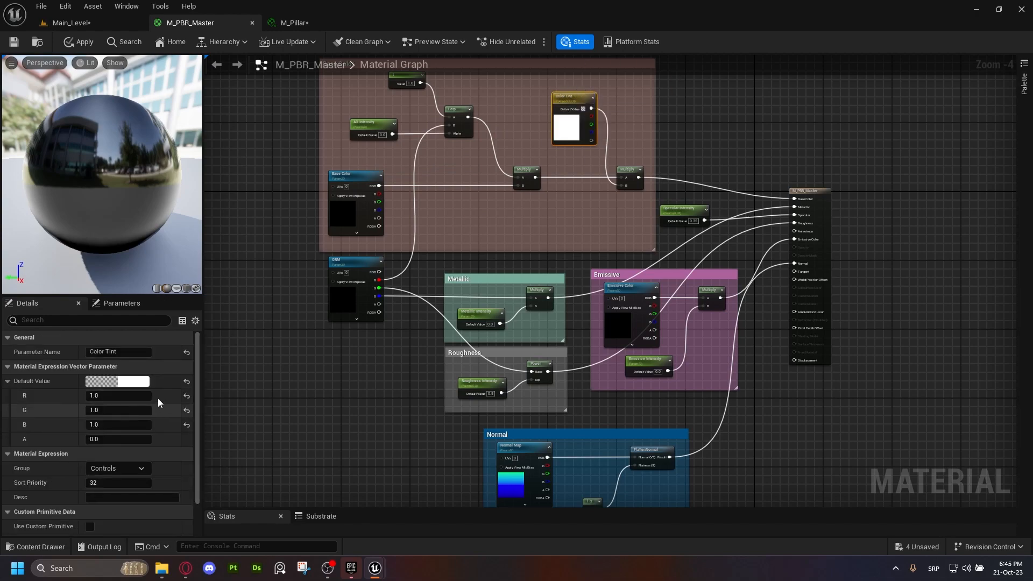
click(94, 483)
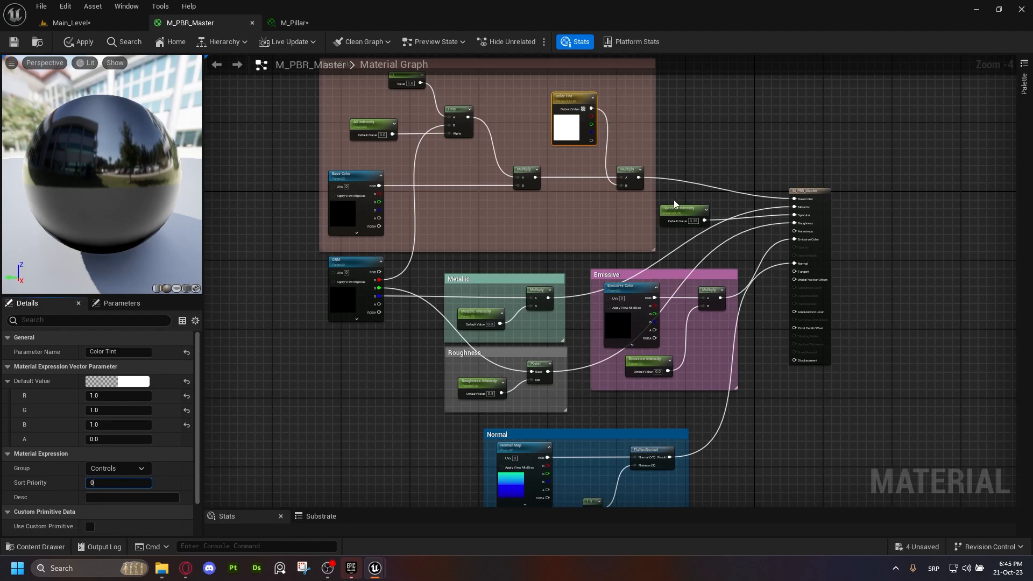
click(359, 125)
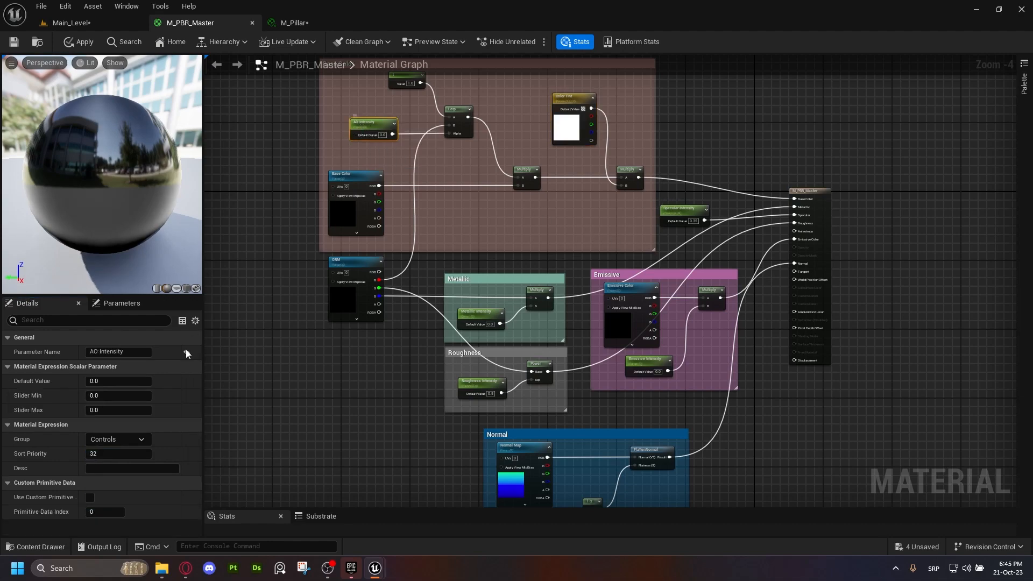
click(680, 211)
click(119, 454)
text(2)
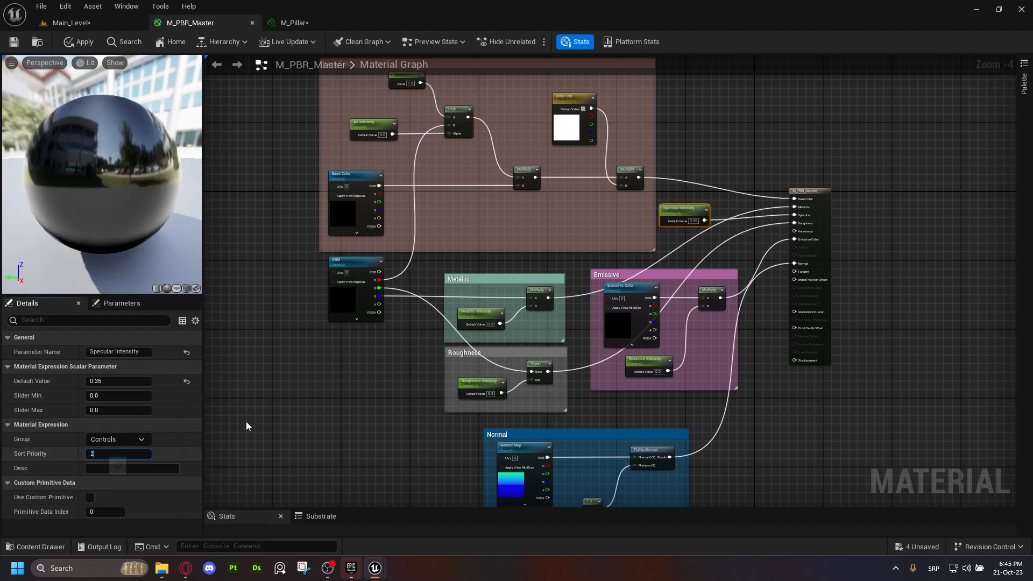
Set Emissive Intensity's sort priority to 5, ordering Metallic Intensity and Roughness Intensity directly before it
click(476, 314)
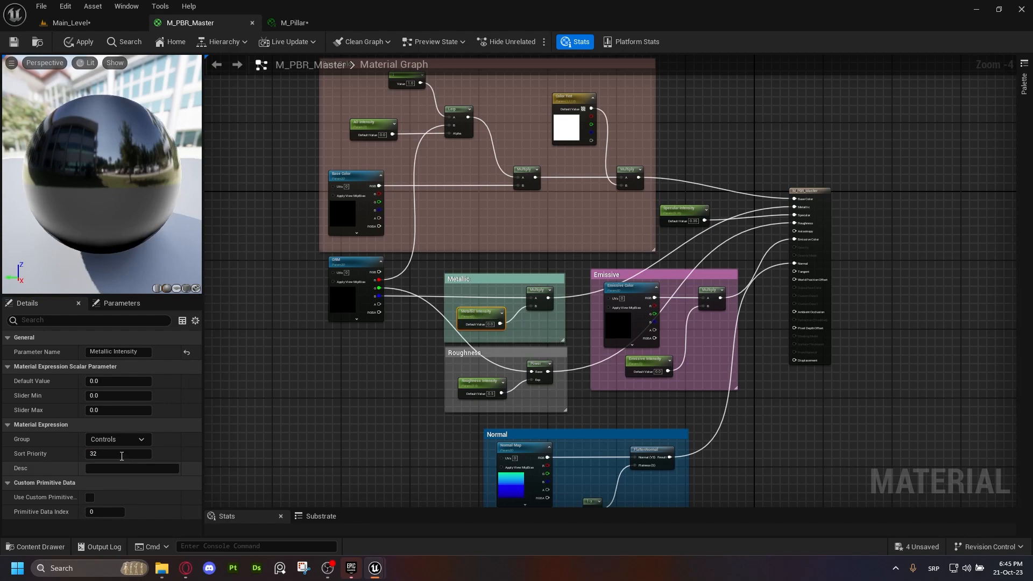
click(480, 384)
click(654, 363)
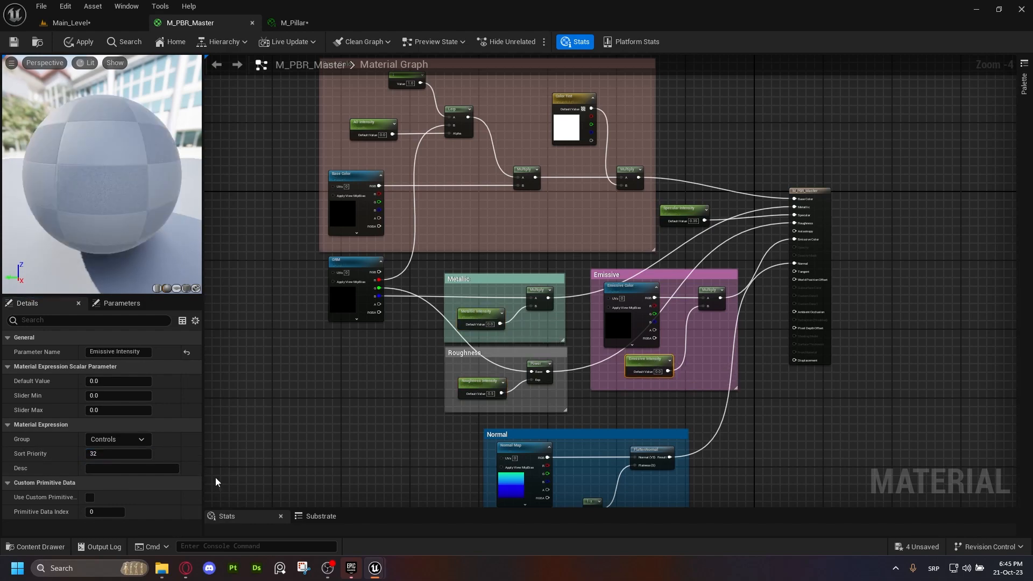
click(129, 454)
text(5)
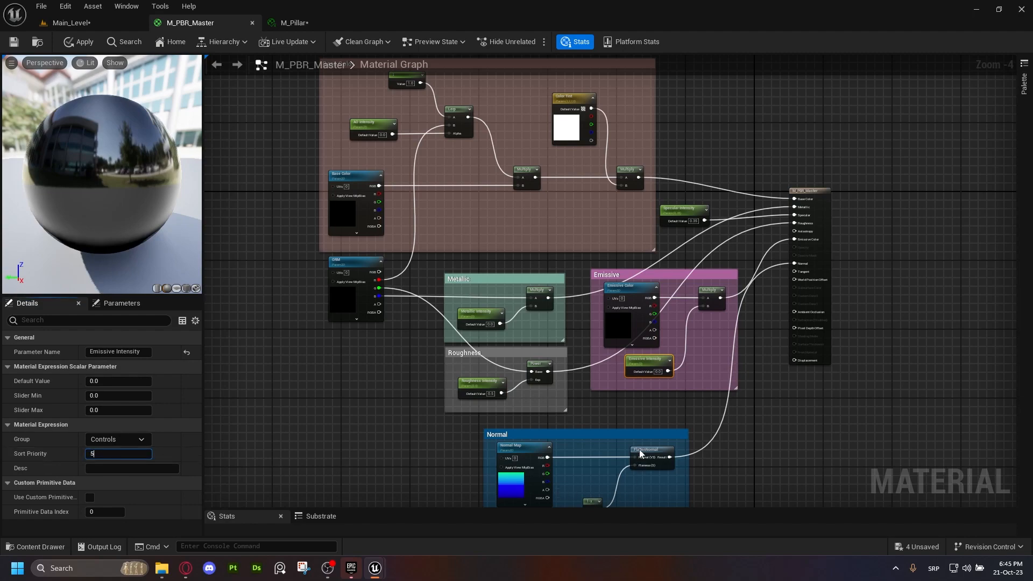
Set the sort priority of the Normal Intensity parameter to 6
right_drag(640, 458, 637, 403)
click(534, 477)
click(106, 454)
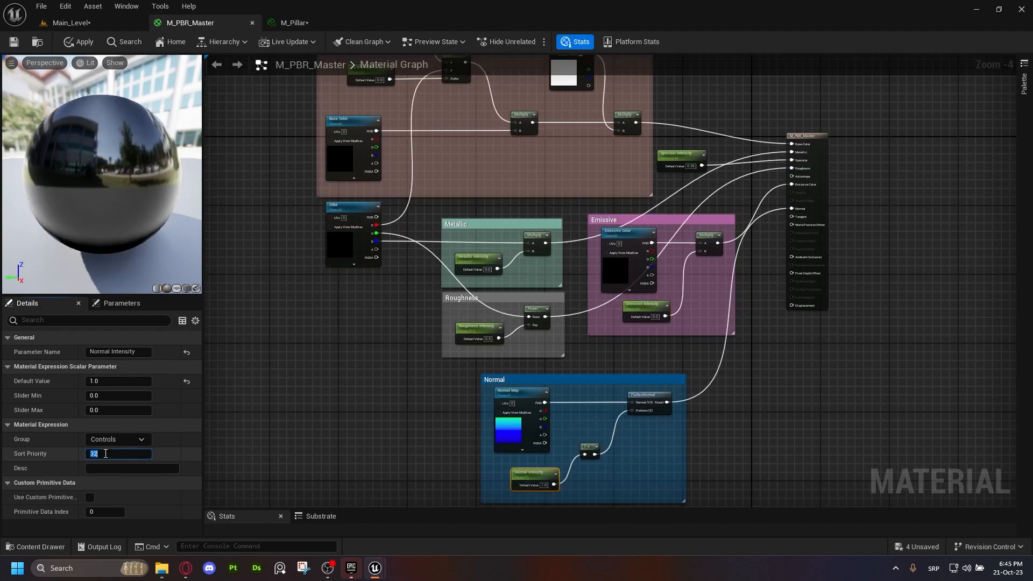
text(6)
click(309, 330)
Order the texture parameters by sort priority as Base Color (1), ORM, Normal Map (3) and Emissive Color, and save the material
right_drag(370, 127, 421, 218)
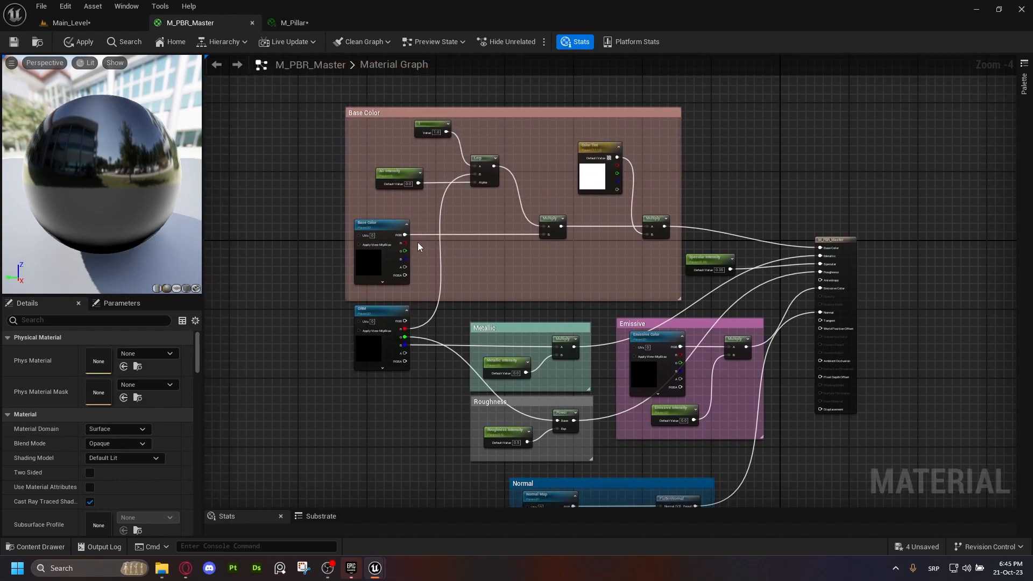
click(384, 236)
right_drag(475, 263, 471, 212)
click(119, 395)
text(1)
click(379, 262)
right_drag(424, 448, 426, 339)
click(525, 275)
click(119, 396)
text(3)
click(511, 272)
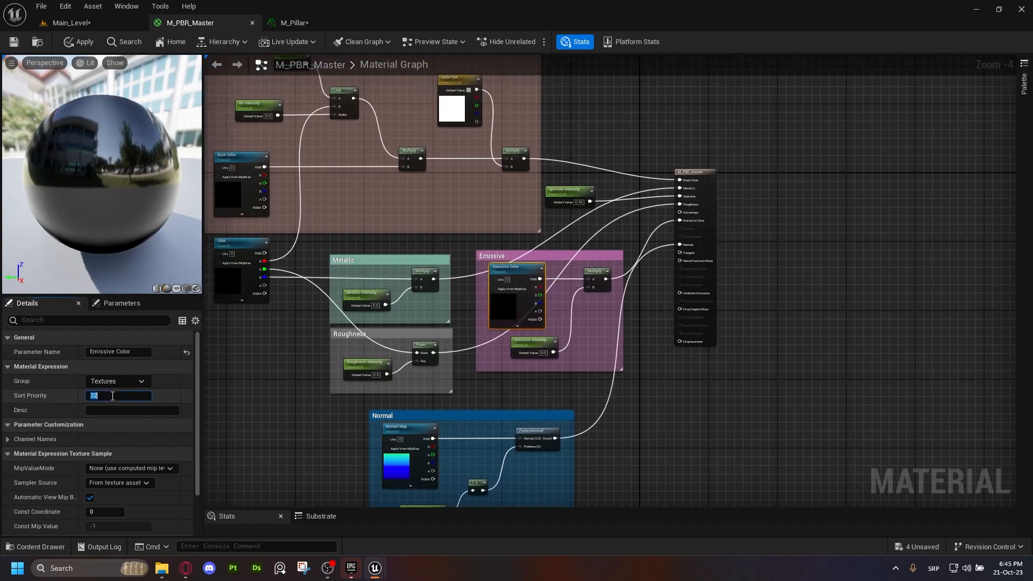
click(743, 382)
click(16, 43)
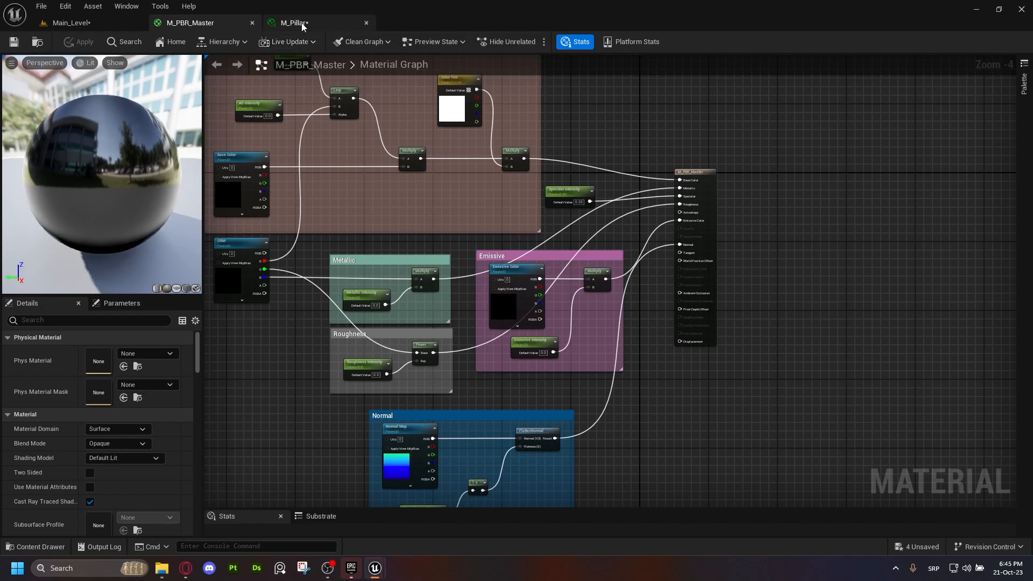
In M_Pillar, enable the overrides for Color Tint and all six intensity parameters in the Controls group
click(301, 23)
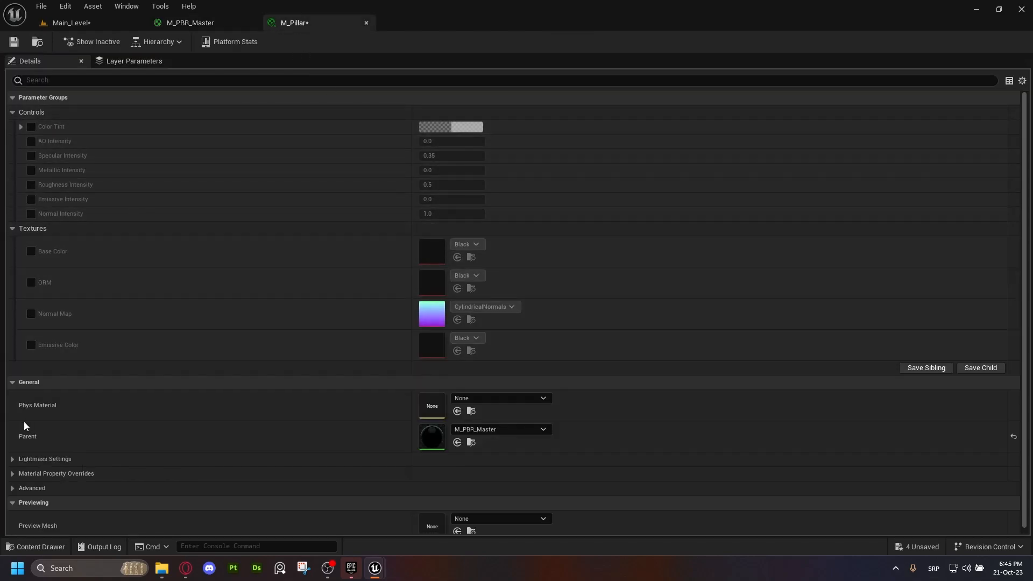
click(32, 127)
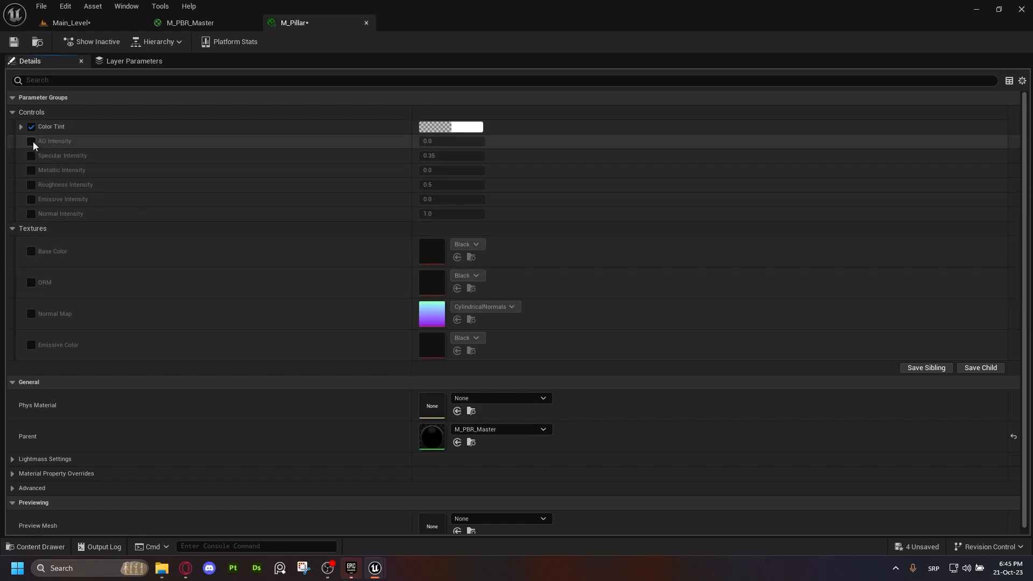
click(31, 141)
click(31, 155)
click(31, 170)
click(31, 184)
click(31, 199)
click(31, 214)
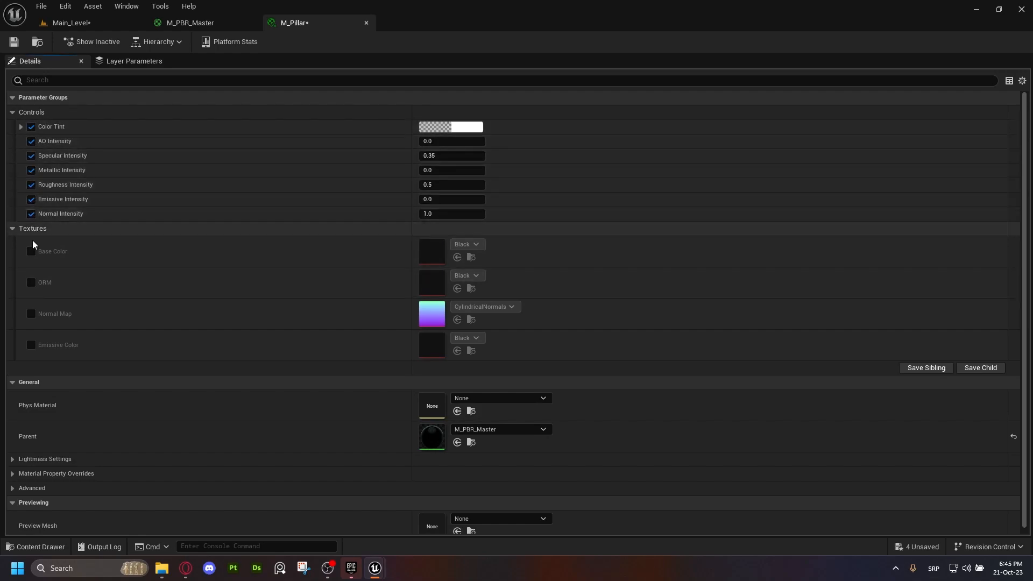
Enable the Base Color, ORM, Normal Map and Emissive Color overrides in the Textures group
click(31, 251)
click(31, 282)
click(31, 314)
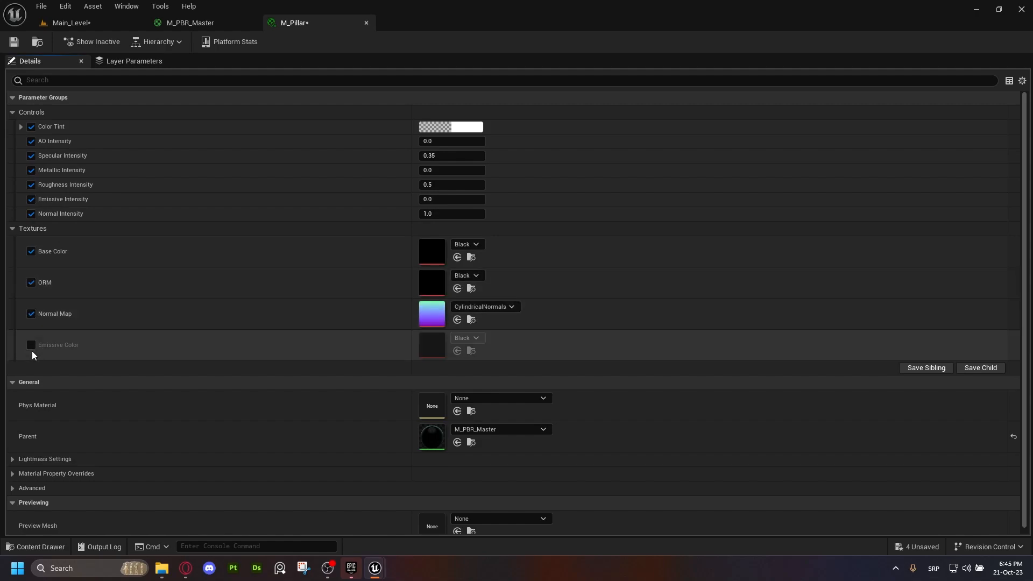
click(32, 346)
Detach M_Pillar into a resized floating window and place it beside the pillars in the Main_Level view
drag(294, 23, 576, 107)
drag(802, 338, 802, 484)
drag(761, 115, 777, 89)
click(71, 22)
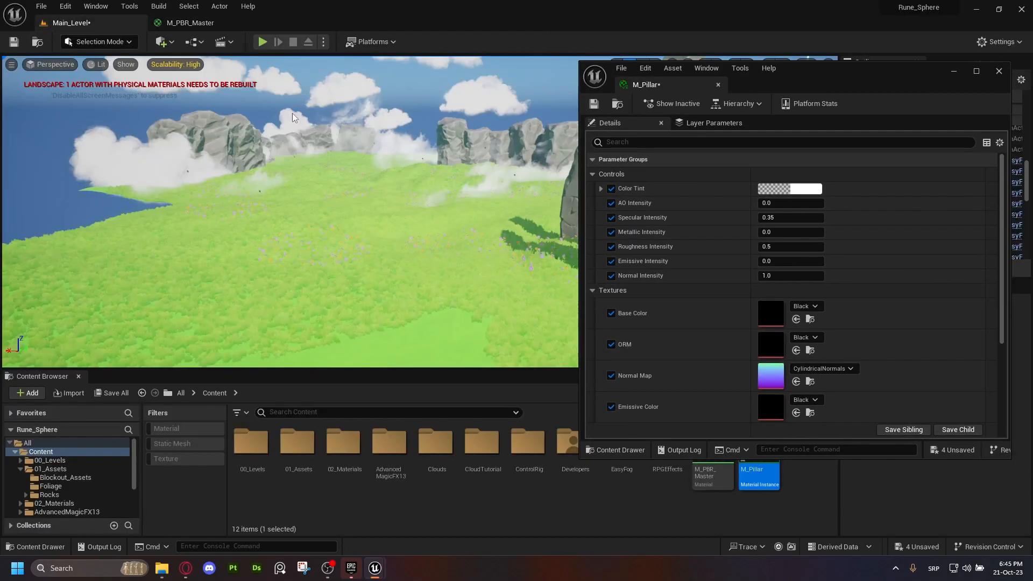
drag(835, 88, 924, 89)
Select the curved stone pillar SM_Pillar11 in the level and bring it clear of the floating window
click(623, 215)
right_drag(622, 235, 641, 241)
drag(646, 284, 288, 275)
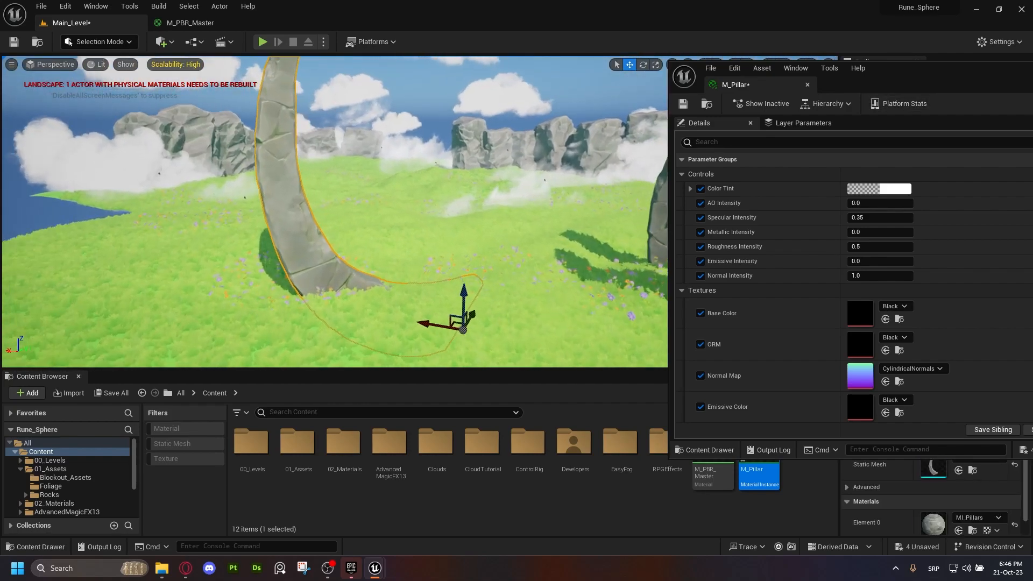
Move the floating M_Pillar window over the viewport to uncover the selected pillar's material slot
click(998, 9)
click(999, 14)
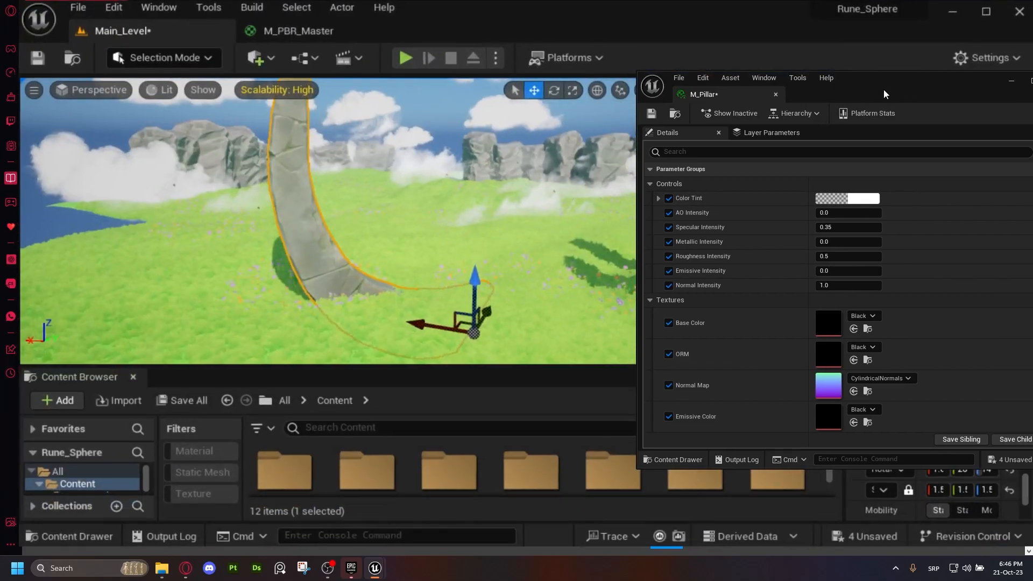
drag(825, 101, 540, 94)
scroll(483, 311, down, 2)
scroll(483, 311, up, 2)
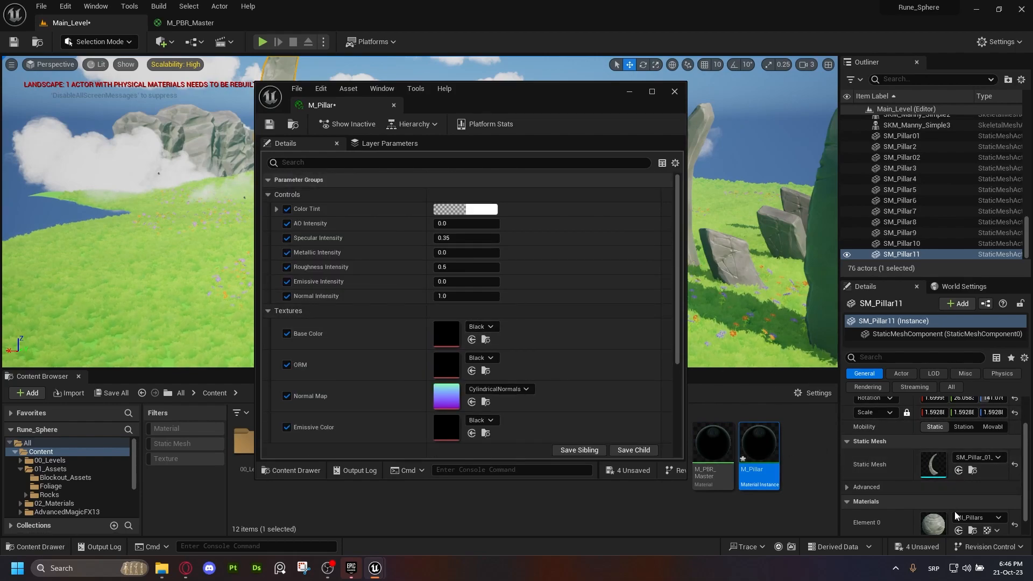
Assign M_Pillar to the material slot of SM_Pillar11 and move the floating M_Pillar window clear of the pillar
click(959, 531)
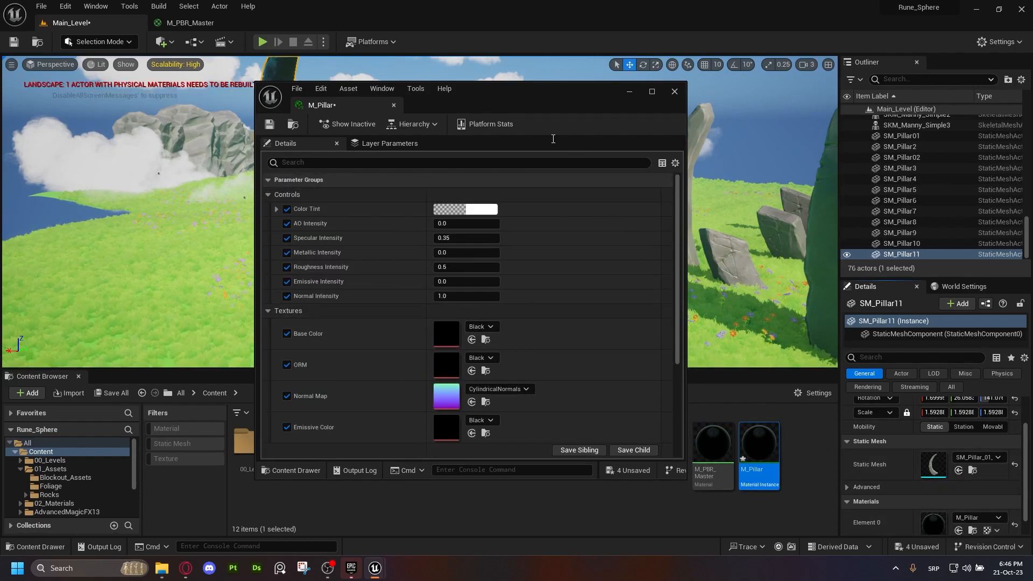
drag(533, 93, 832, 113)
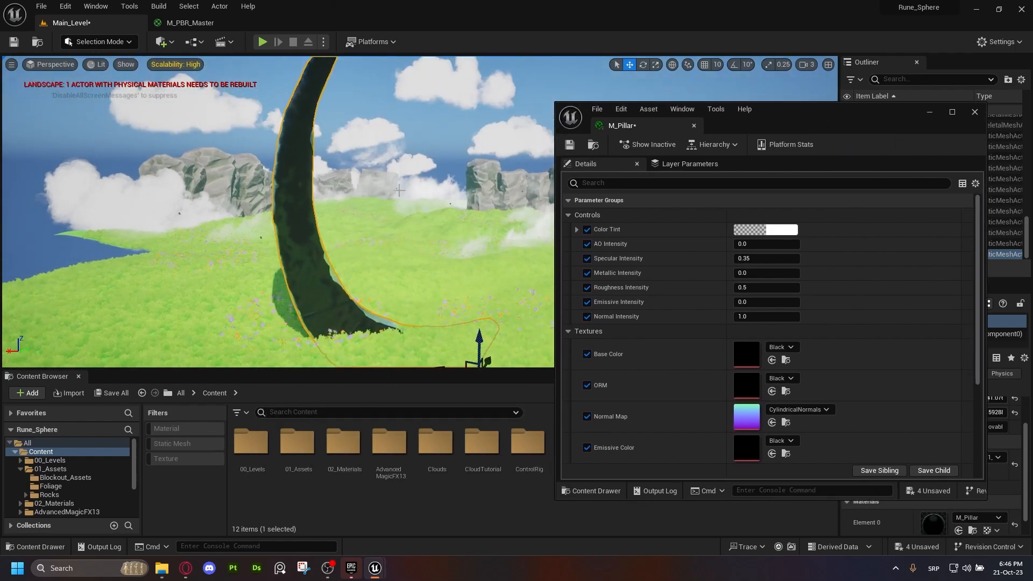
Assign the BaseColor, OcclusionRoughnessMetallic and Normal textures of Baking_low_Baking from 01_Assets to M_Pillar's Base Color, ORM and Normal Map
double_click(297, 442)
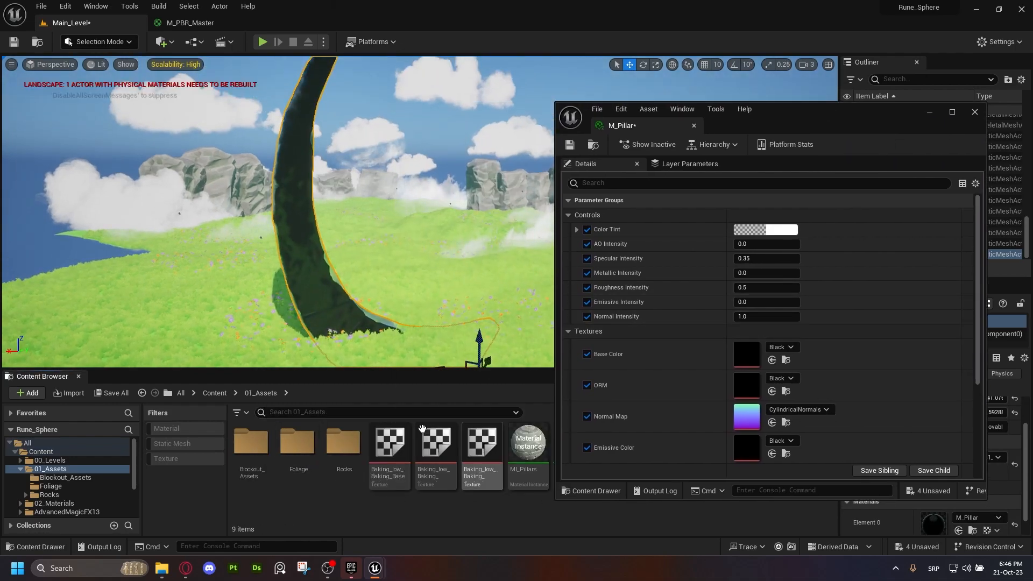
drag(778, 121, 859, 90)
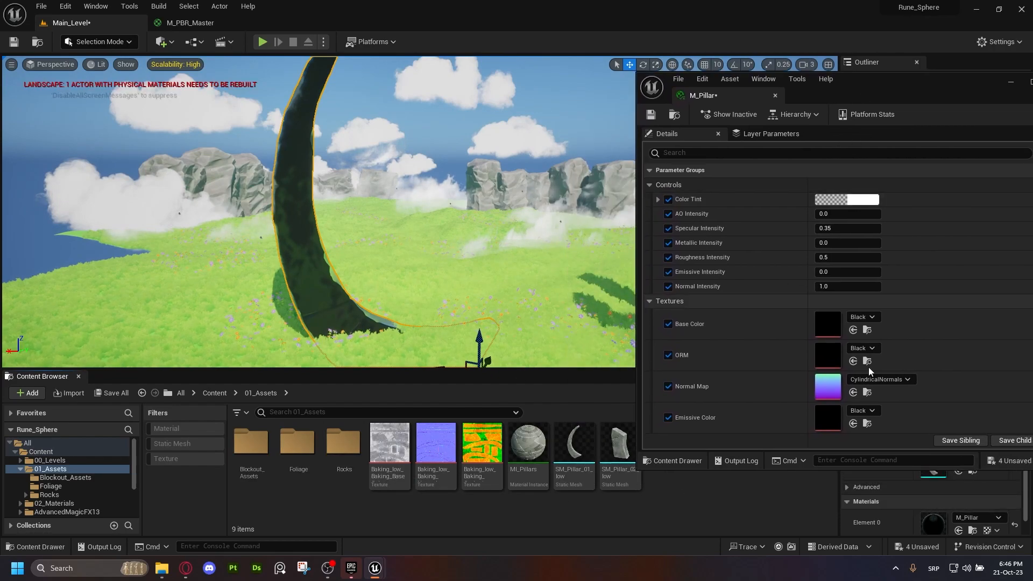
scroll(868, 367, down, 1)
click(390, 447)
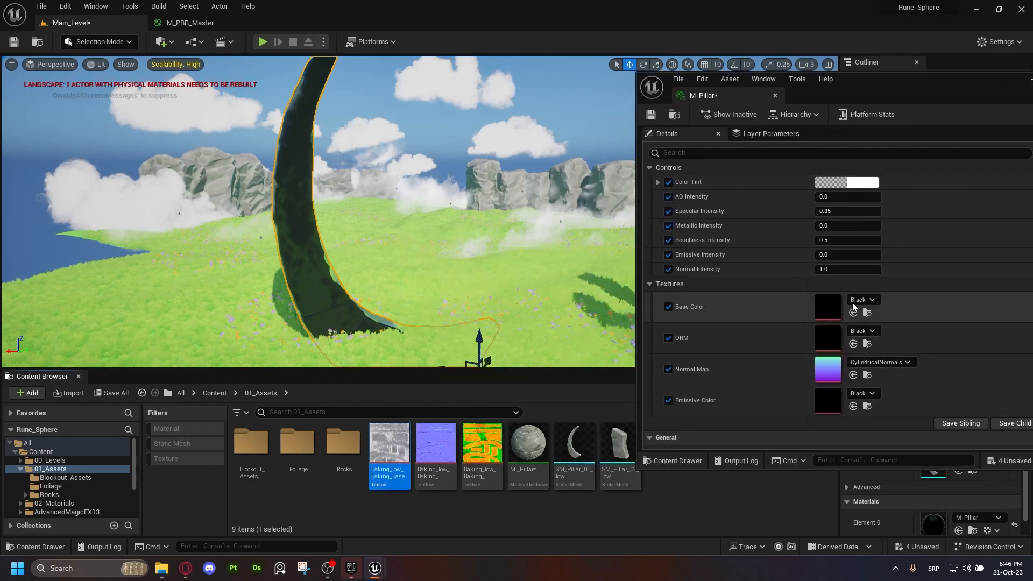
click(854, 313)
drag(482, 444, 863, 338)
drag(450, 446, 861, 370)
mouse_move(317, 212)
right_down()
mouse_move(285, 302)
mouse_move(317, 177)
mouse_move(318, 215)
mouse_move(306, 213)
right_up()
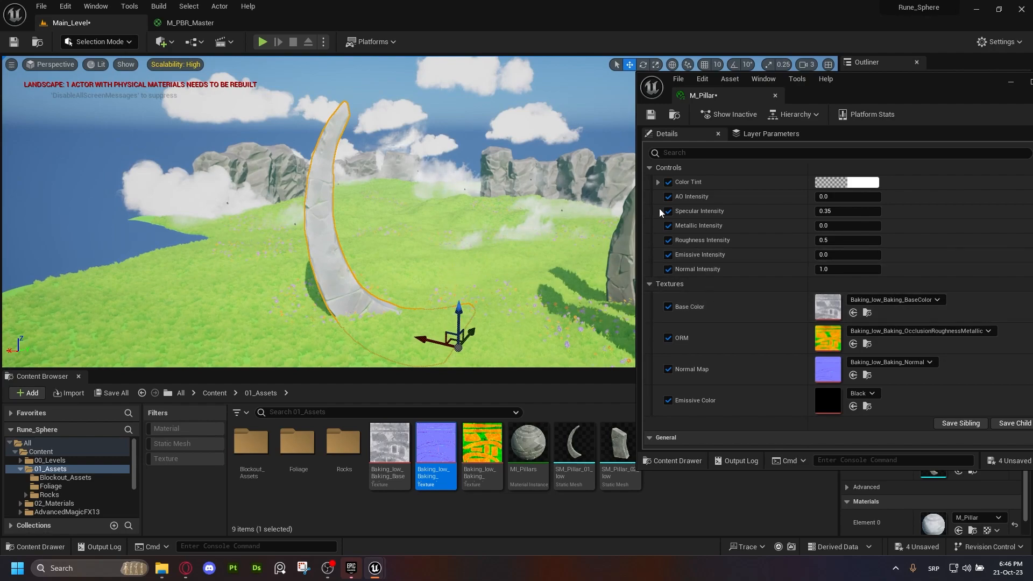
In M_PBR_Master, connect the Multiply output feeding Base Color to input A of the Emissive group's Multiply node, and save the material
click(190, 24)
scroll(428, 222, up, 2)
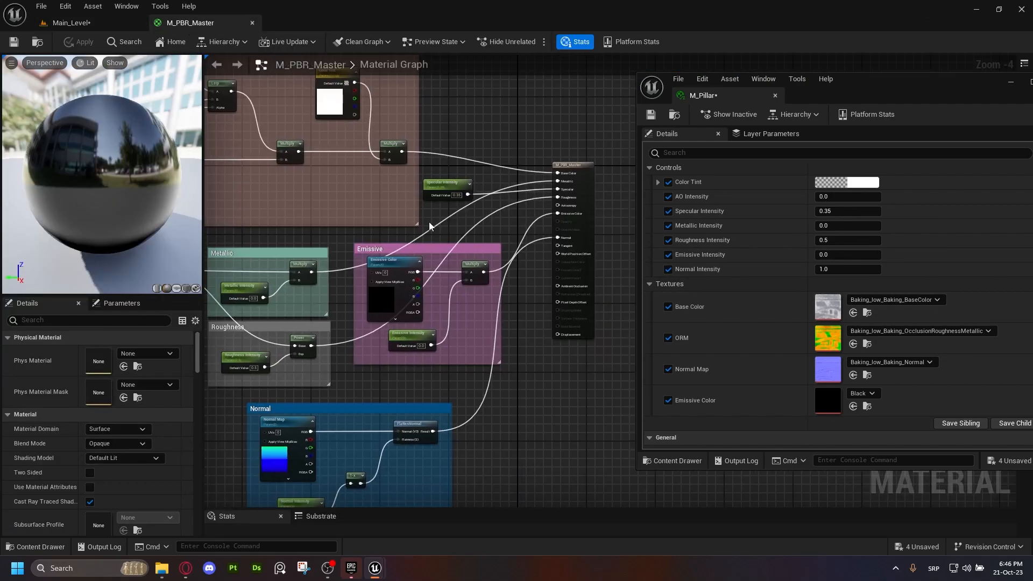
scroll(428, 221, up, 2)
drag(394, 139, 491, 321)
scroll(437, 249, down, 2)
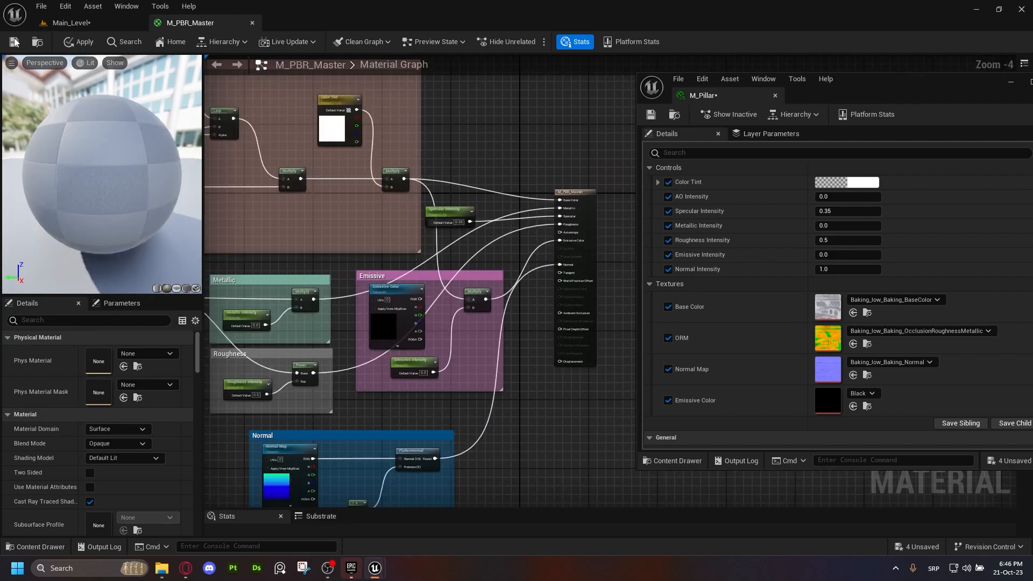
click(14, 42)
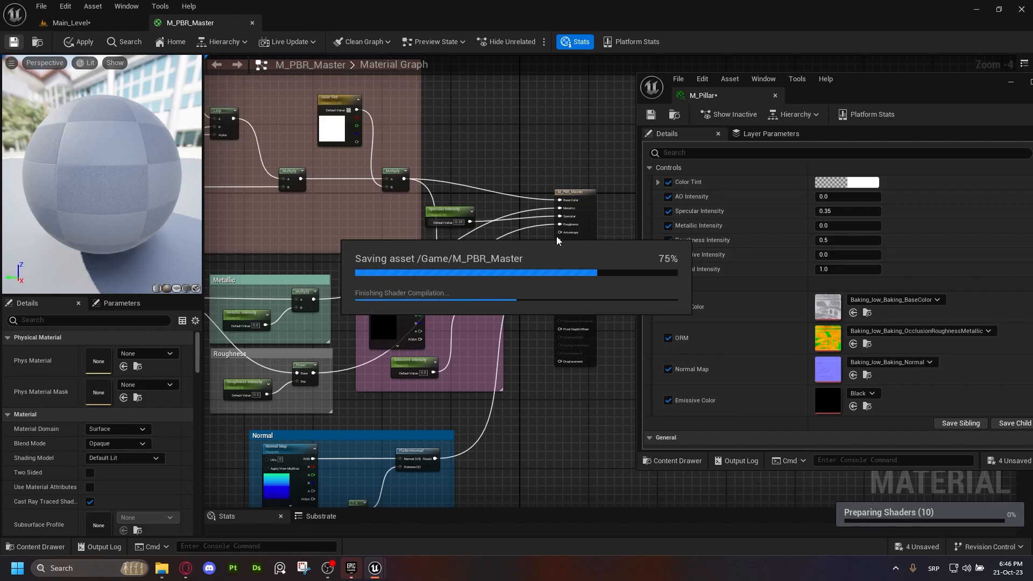
Back in Main_Level, try M_Pillar's AO Intensity at 5, 100 and 600, and settle on 0.5
click(76, 26)
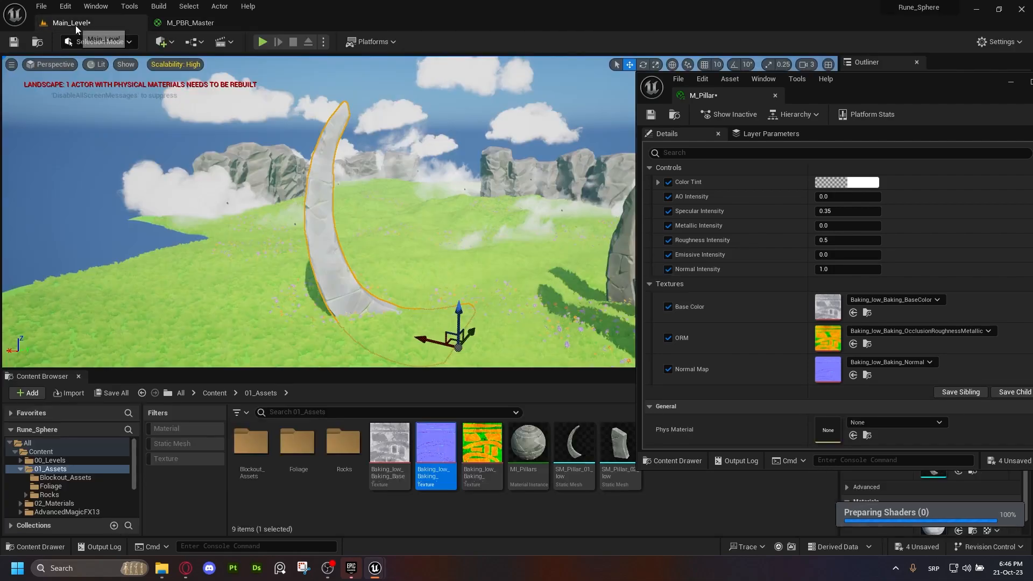
right_drag(316, 132, 304, 151)
click(854, 197)
text(5)
key(Return)
text(100)
key(Return)
text(600)
key(Return)
text(1)
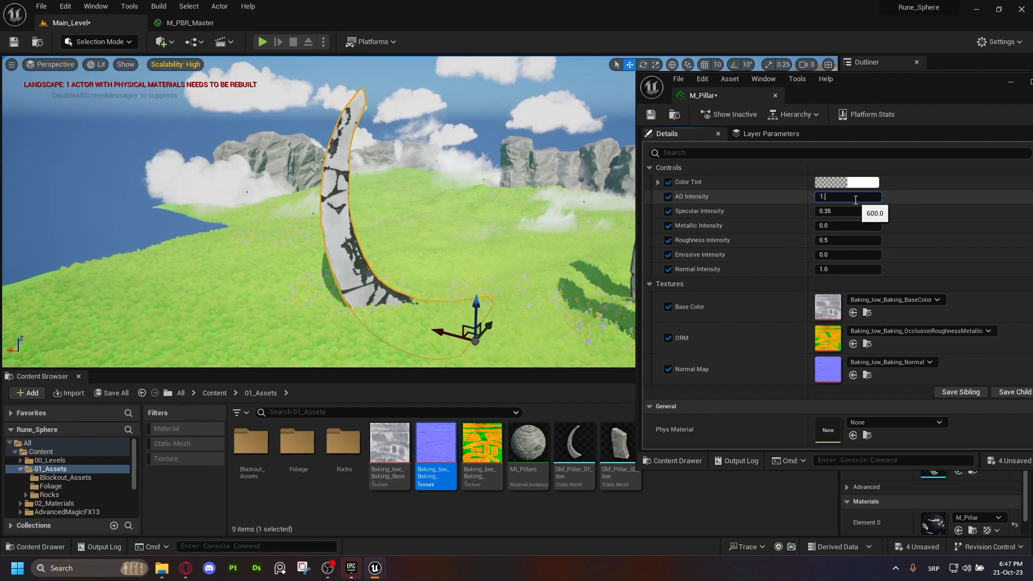
key(Return)
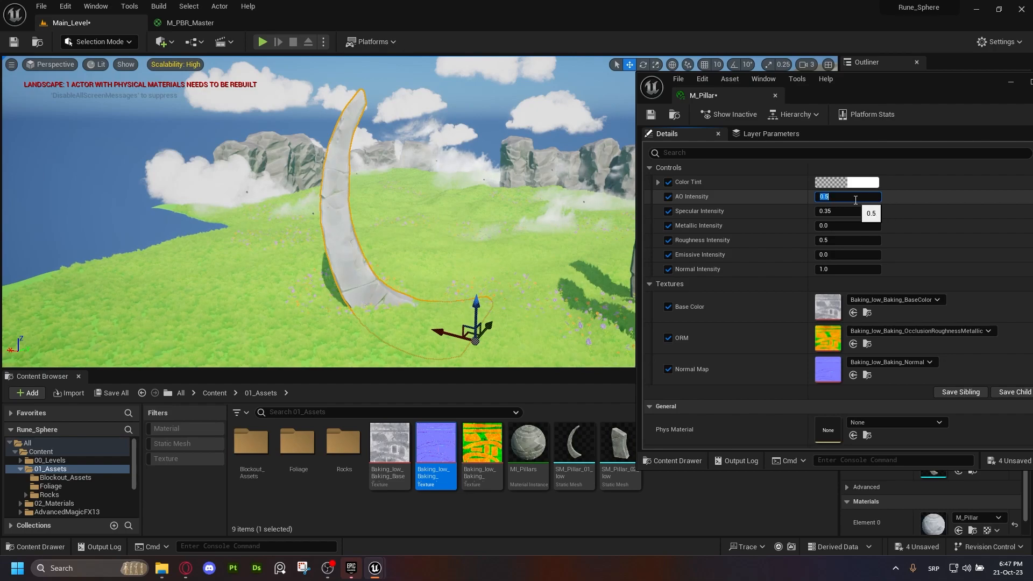
Try M_Pillar's Specular Intensity at 0.1, and set it to 1.0
click(831, 212)
text(.1)
key(Return)
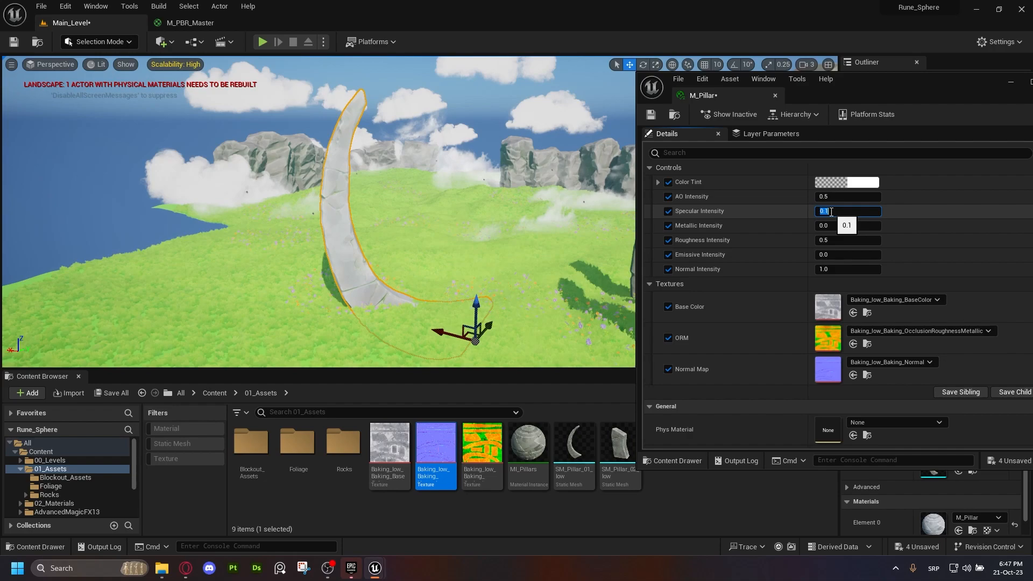
key(Return)
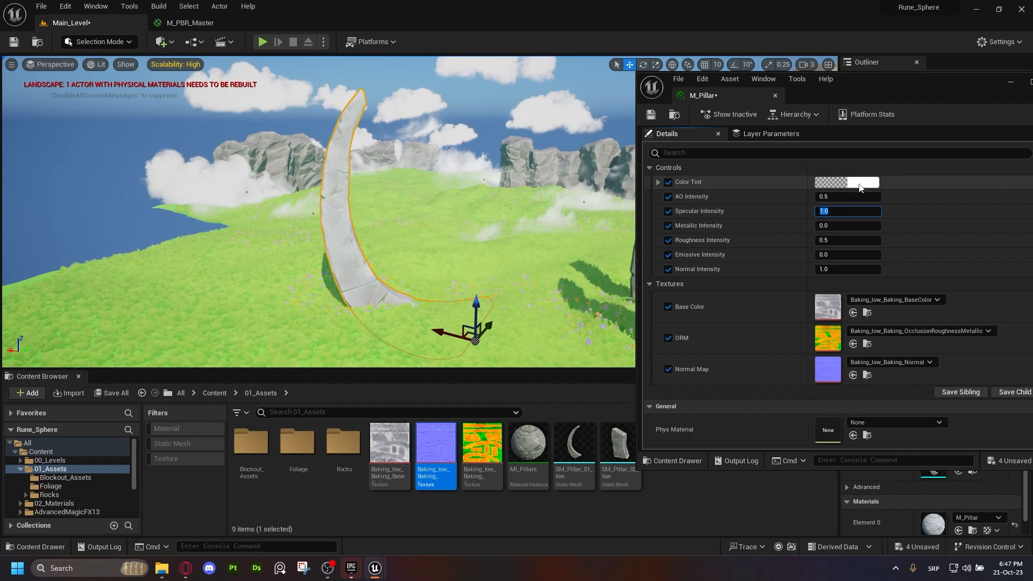
Set M_Pillar's Color Tint to a pale mint green, about hue 154, saturation 0.31 and value 1.0
click(848, 181)
click(698, 261)
drag(695, 260, 672, 290)
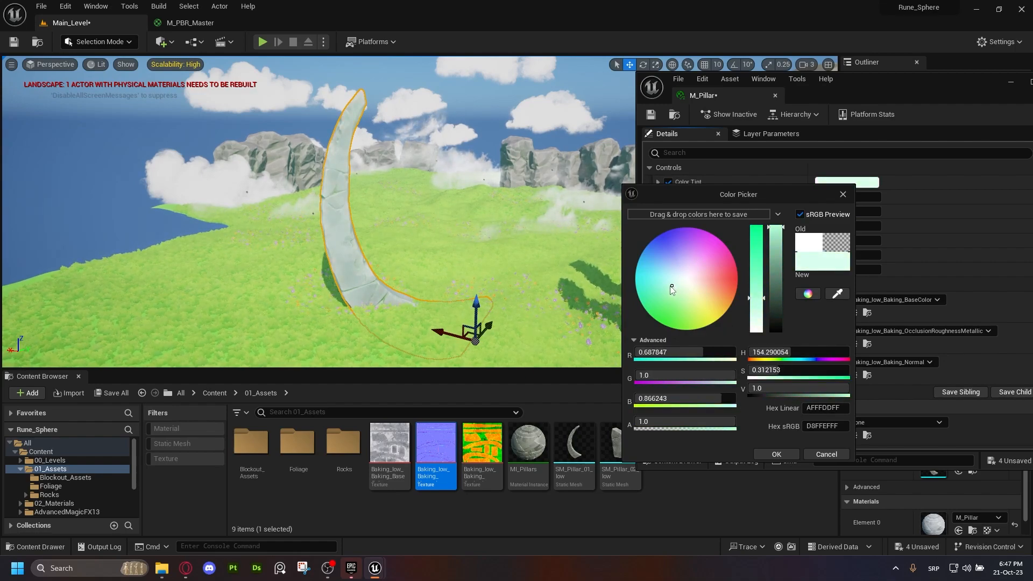
click(776, 454)
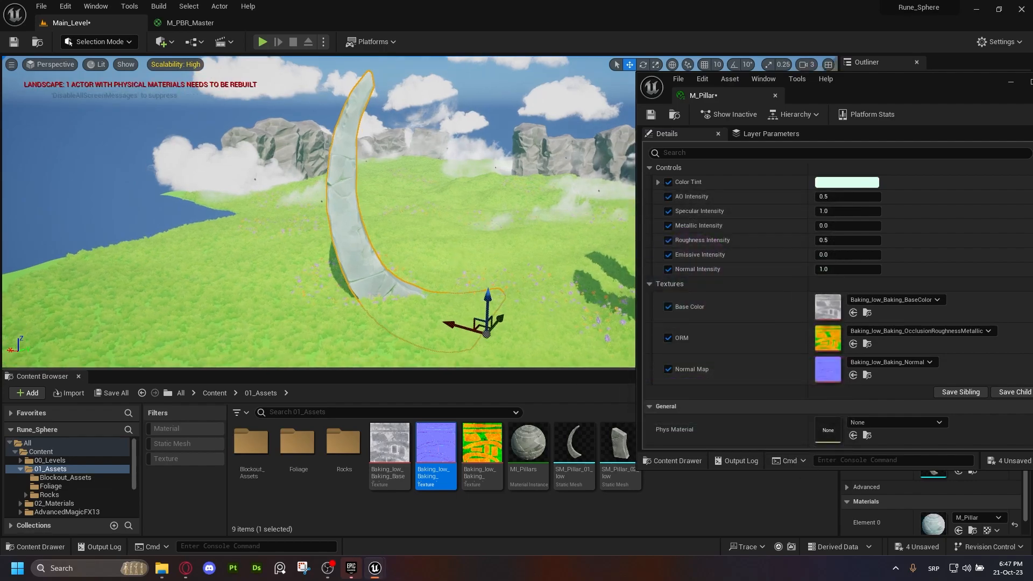
Rotate the selected pillar in the level so its narrow edge faces the camera
key(e)
drag(457, 325, 471, 360)
right_drag(471, 360, 492, 320)
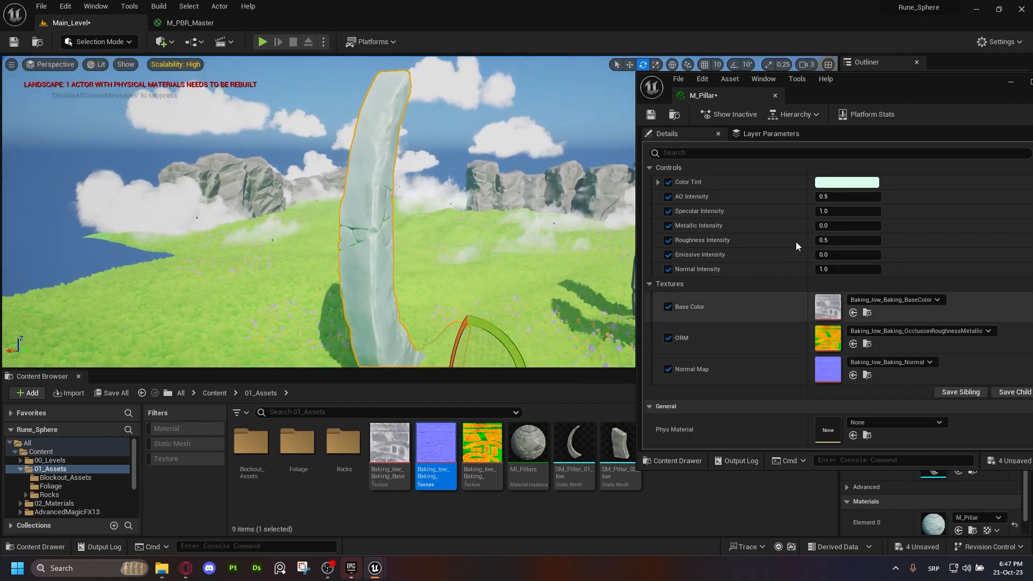
Try M_Pillar's Metallic Intensity at 1 and 25, and restore it to 0
click(840, 225)
text(1)
key(Return)
text(25)
key(Return)
text(0)
key(Return)
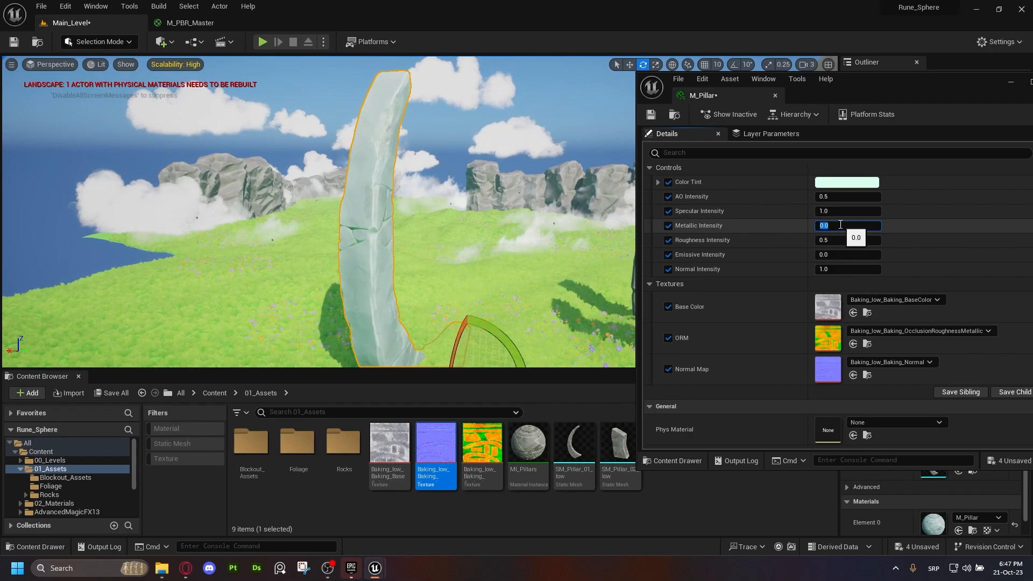
Try M_Pillar's Roughness Intensity at 1.0
click(831, 240)
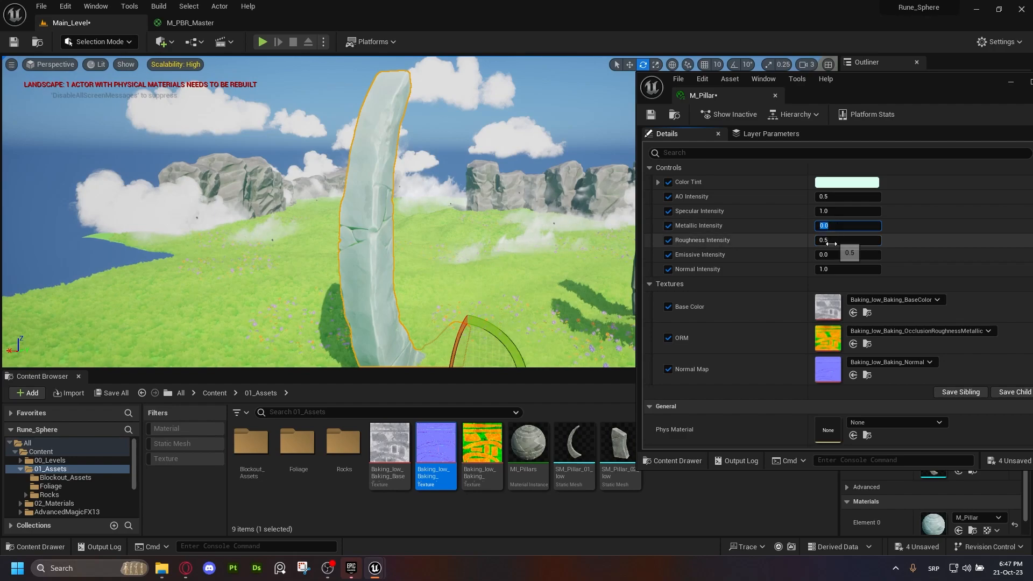
text(1)
key(Return)
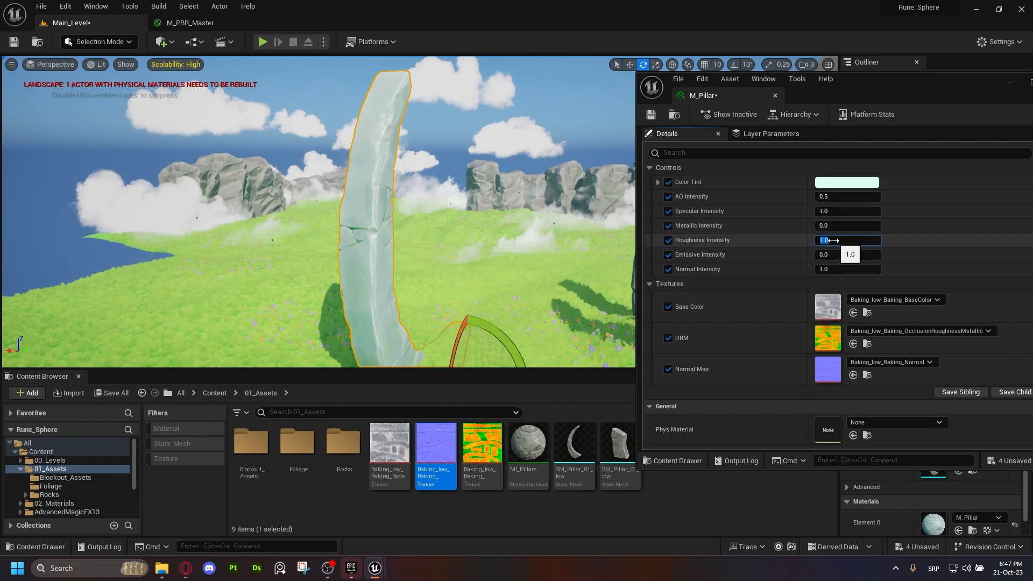
Rotate the pillar further in the level to inspect how light falls on its lower part
right_drag(538, 226, 430, 253)
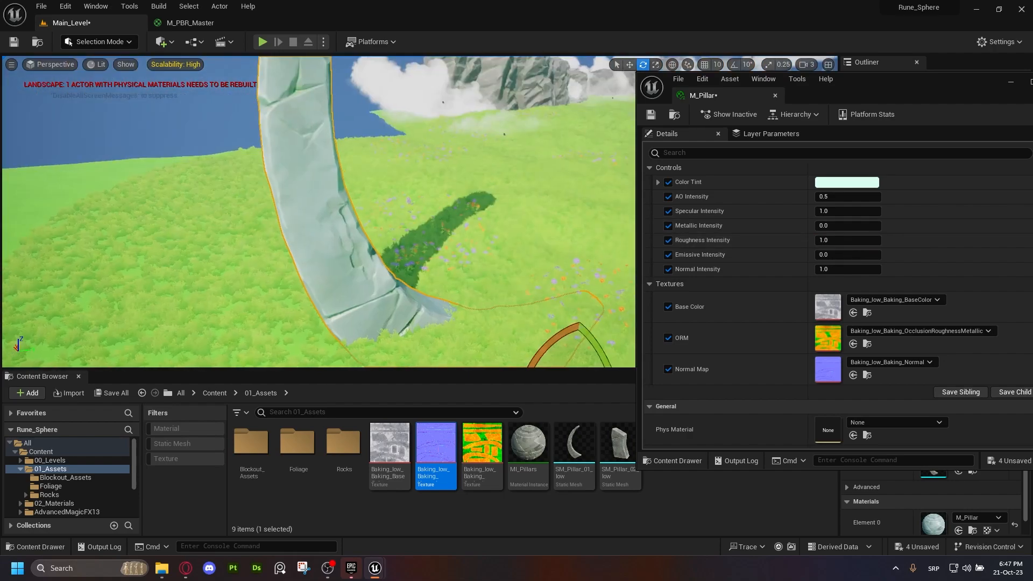
scroll(395, 203, down, 3)
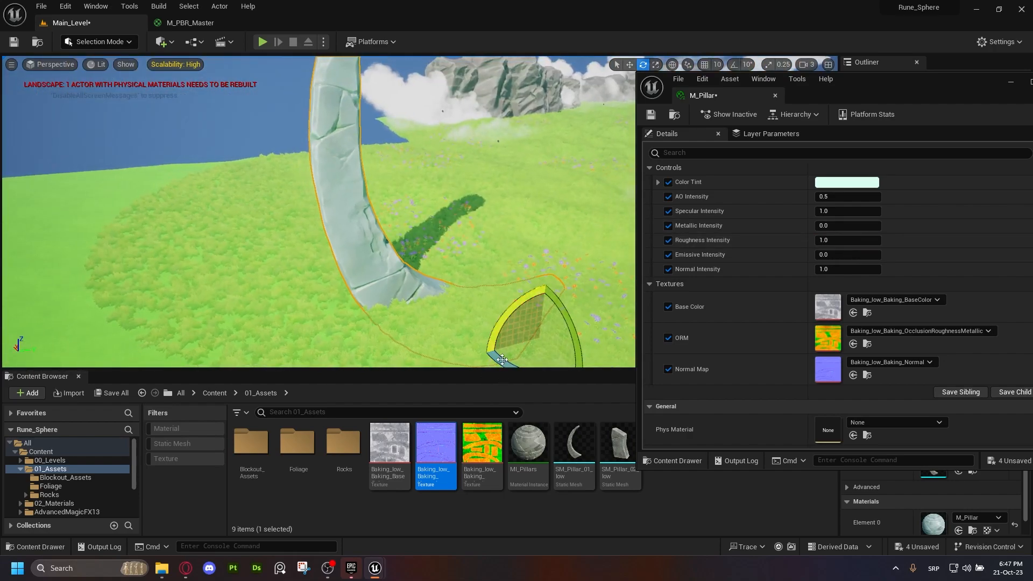
drag(499, 356, 508, 355)
drag(506, 306, 543, 301)
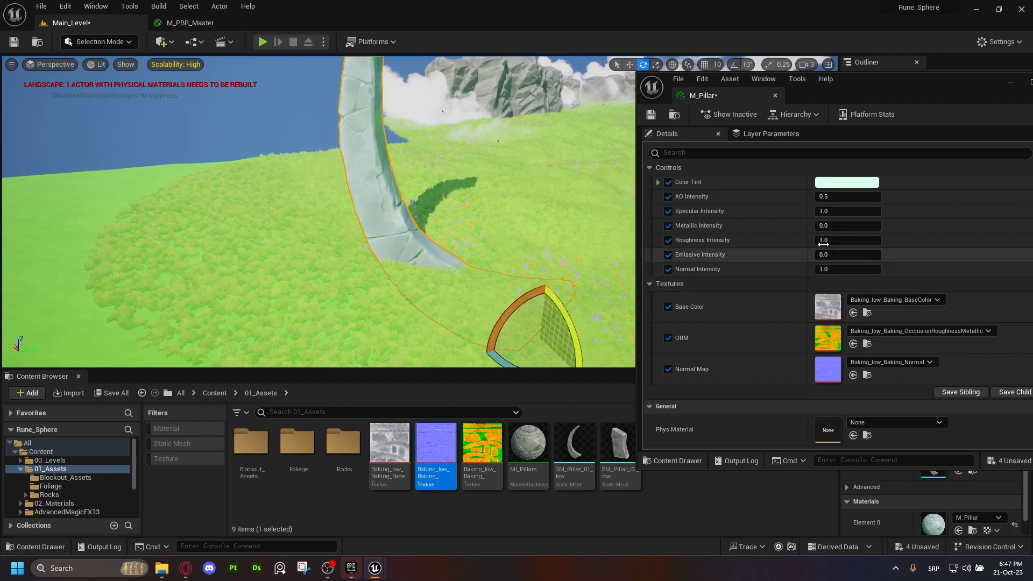
Try M_Pillar's Roughness Intensity at 5 and 0.3, and settle on 0.4
click(837, 240)
text(5)
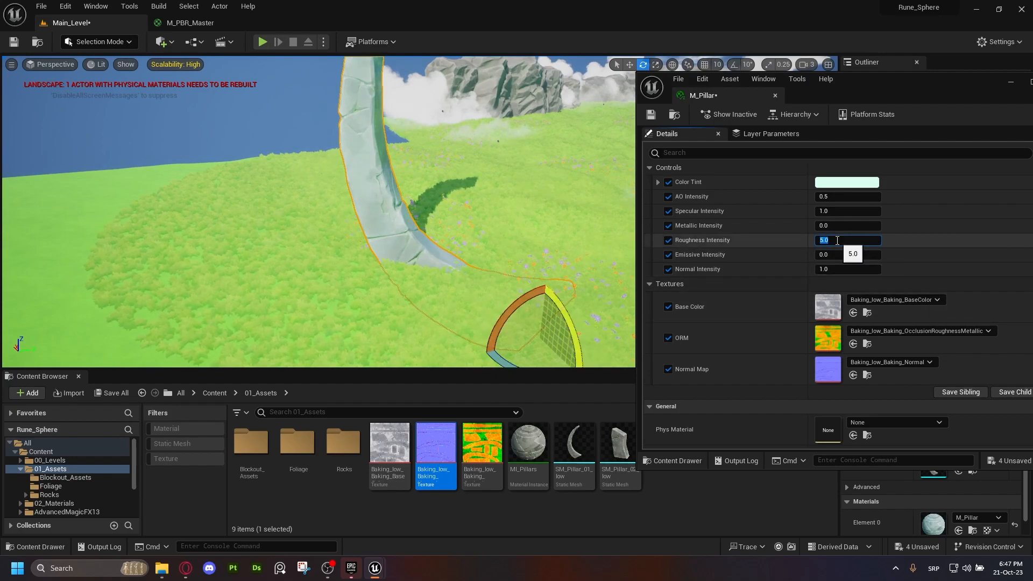
text(0.3)
key(Return)
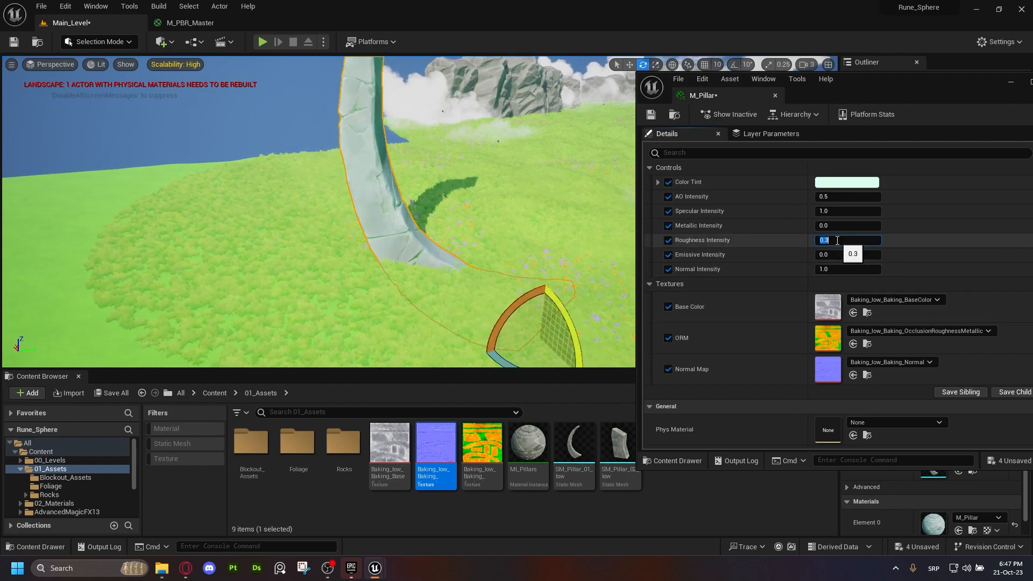
right_drag(366, 221, 377, 191)
click(834, 240)
key(BackSpace)
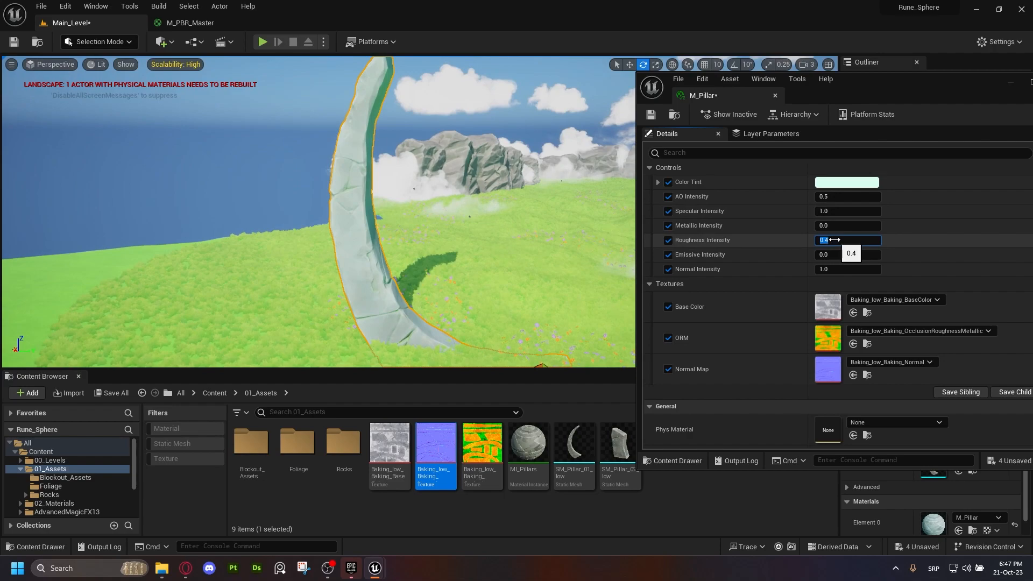
Try M_Pillar's Emissive Intensity at 1, check the pillar's glow from farther away, and reduce the value to 0.1
click(827, 254)
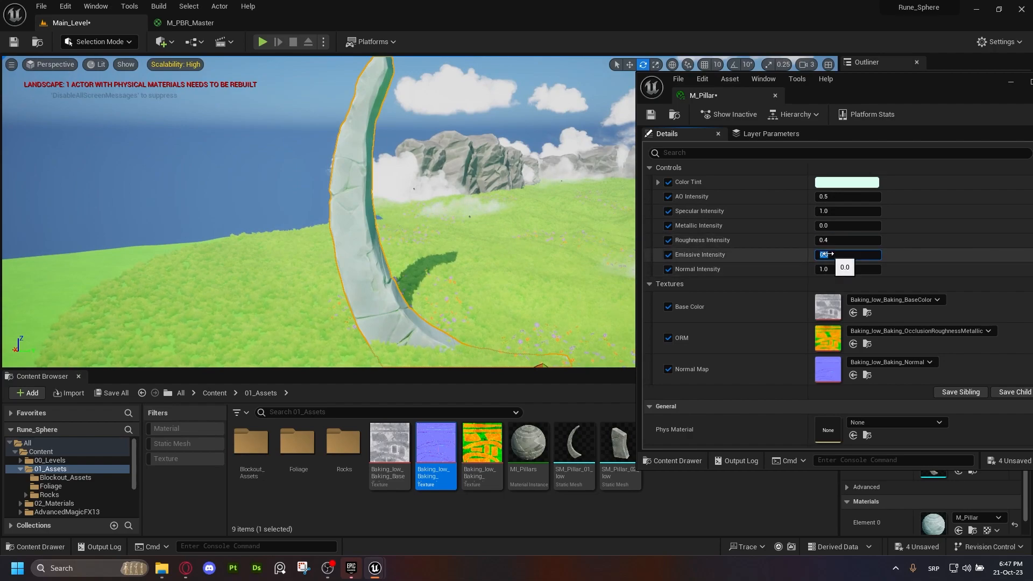
text(1)
key(Return)
key(s)
right_drag(484, 226, 512, 220)
click(842, 257)
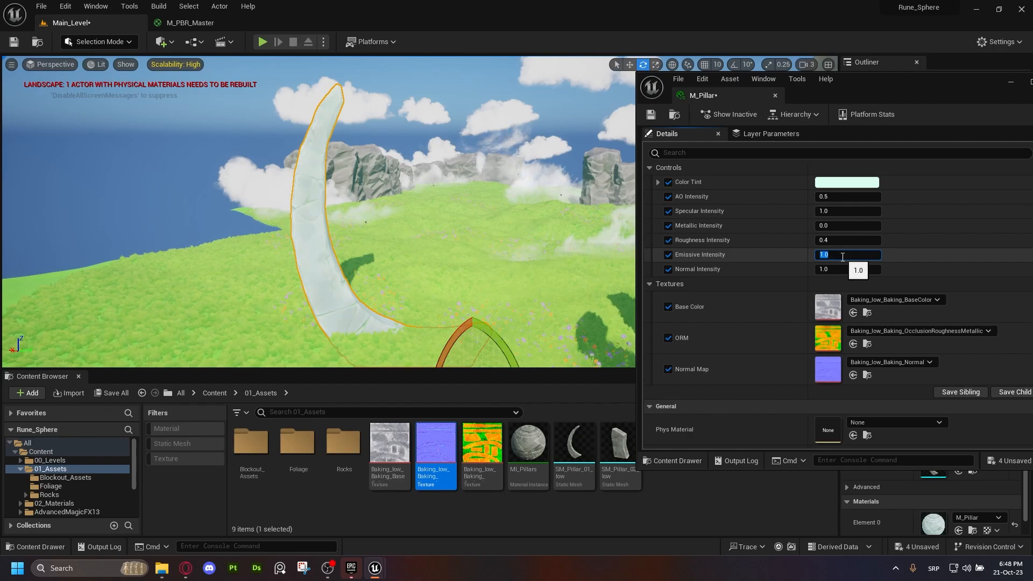
text(.1)
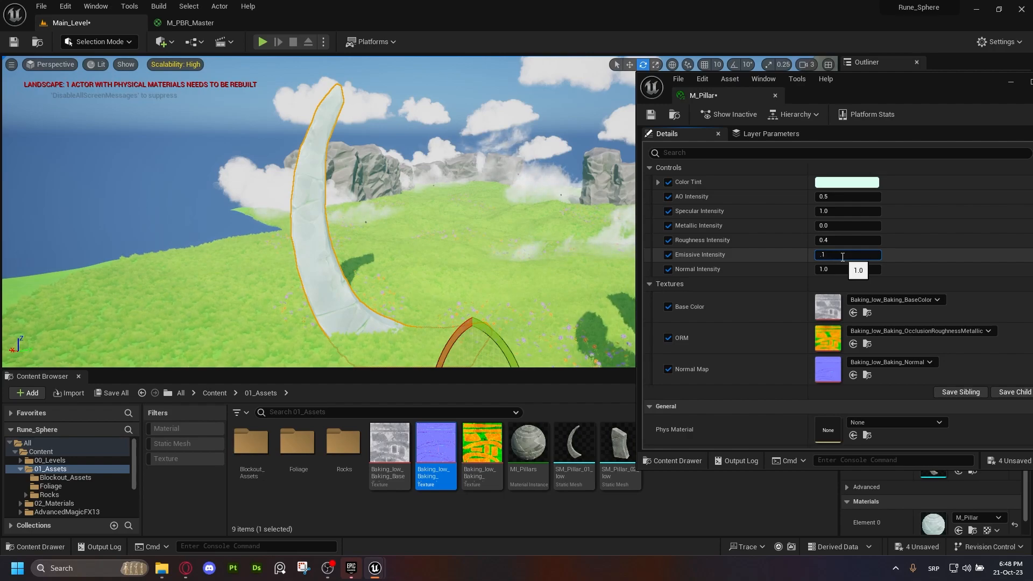
key(Return)
text(0)
key(Return)
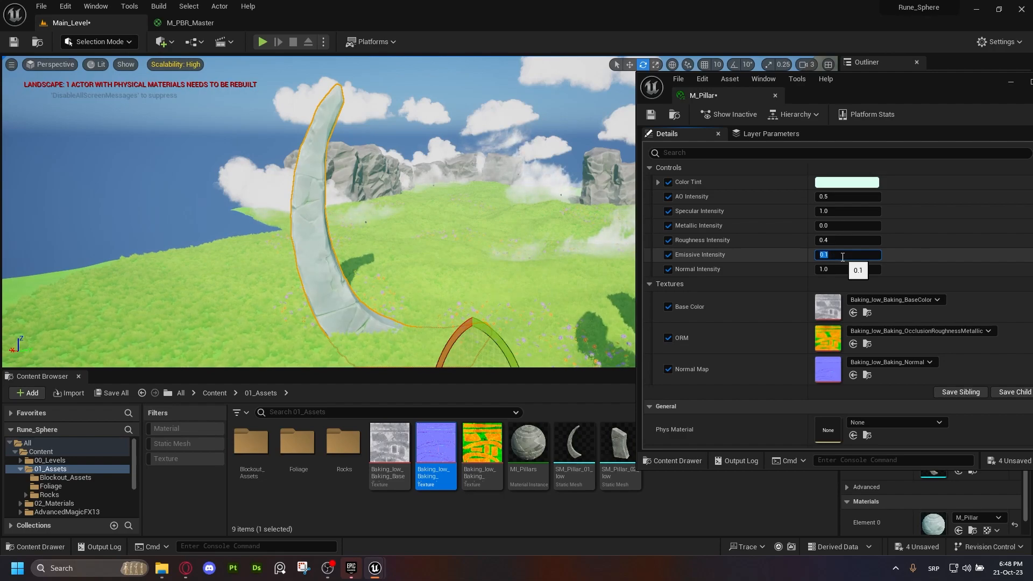
View the pillar up close and try M_Pillar's Normal Intensity at -1 and 0 before setting it to 5.0
key(w)
right_drag(474, 242, 460, 240)
key(a)
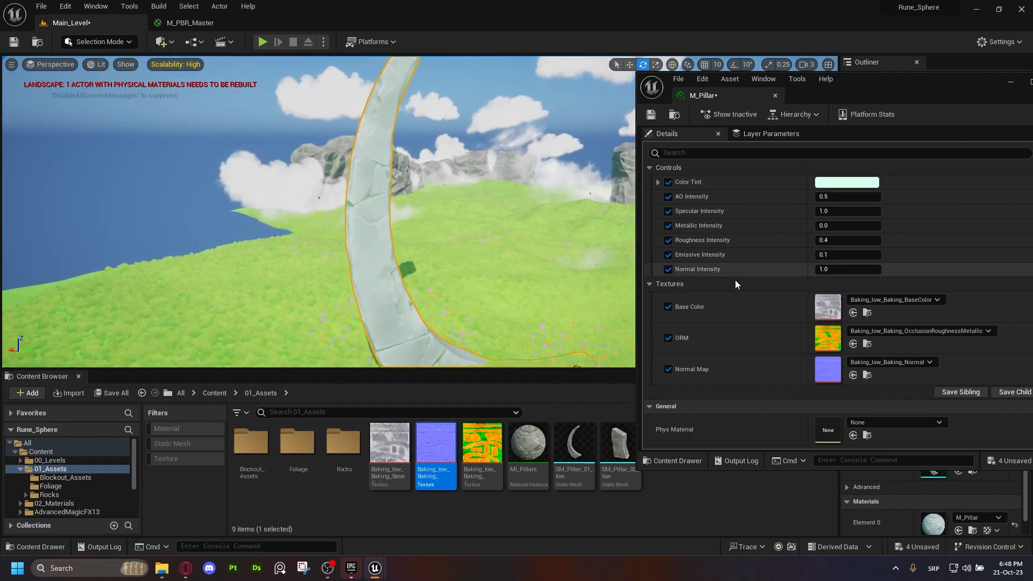
click(838, 269)
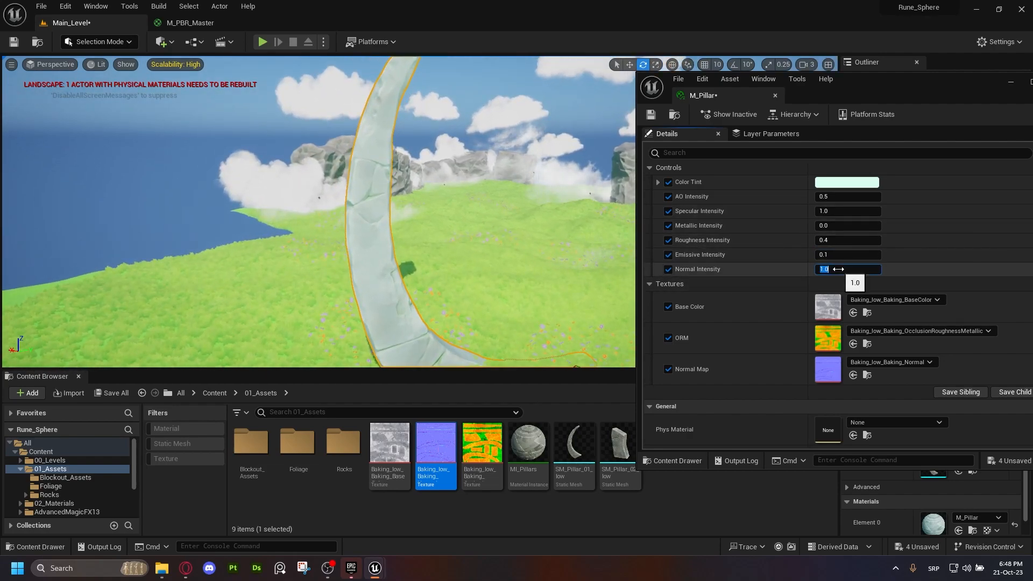
text(-1)
key(Return)
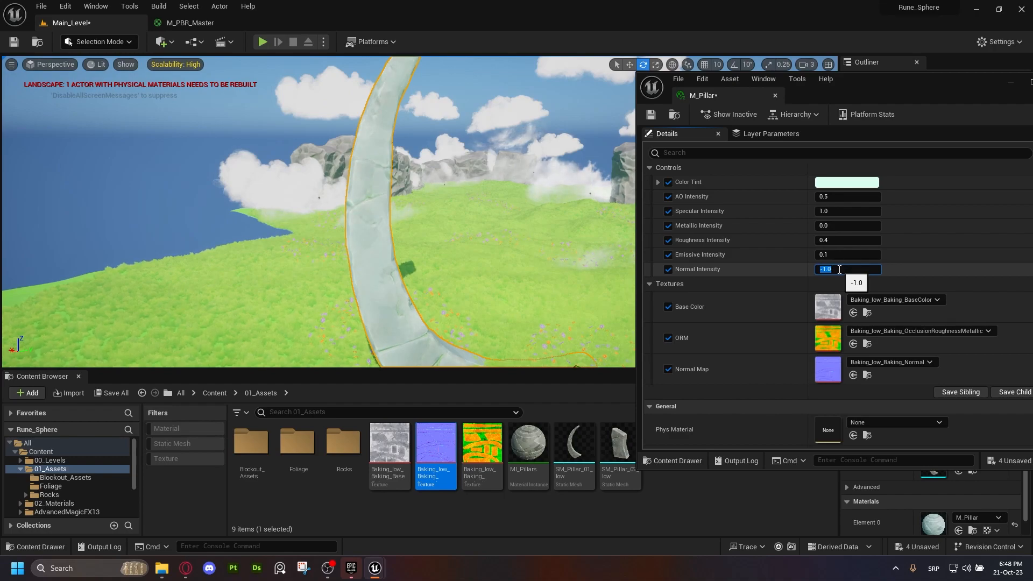
text(0)
key(Return)
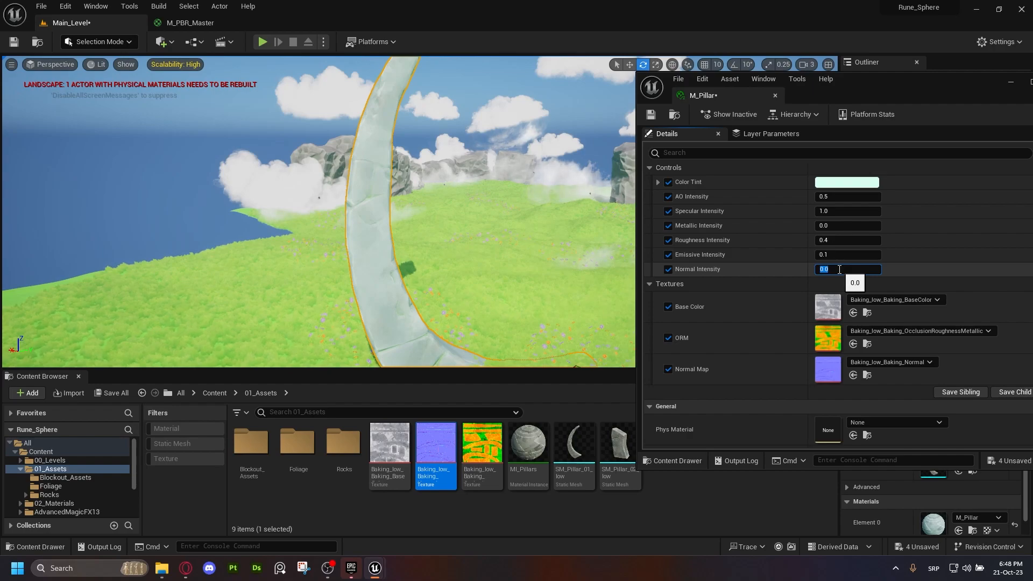
key(Return)
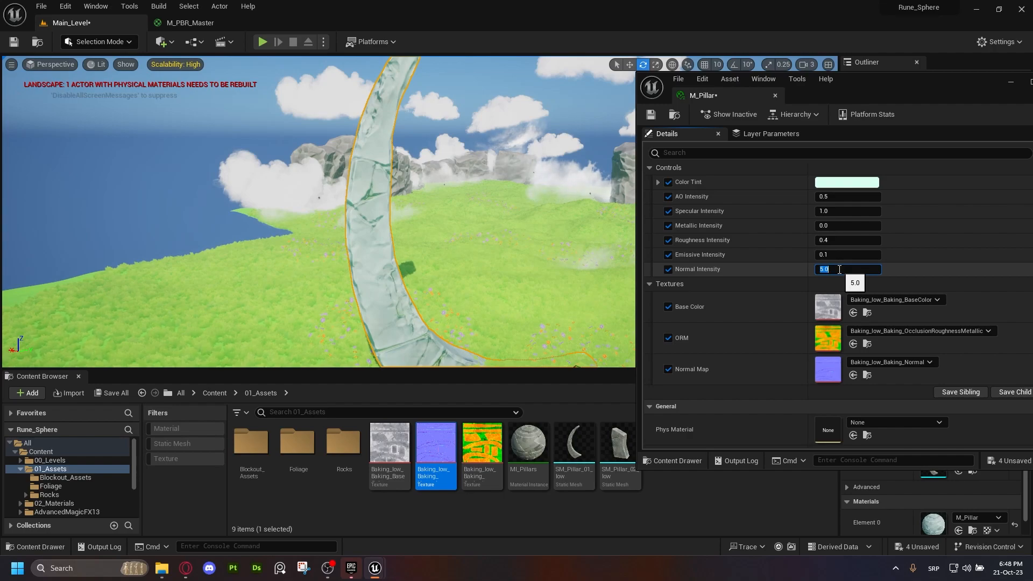
Try M_Pillar's Normal Intensity at 100 and 0.3, and settle on 1.0
key(Return)
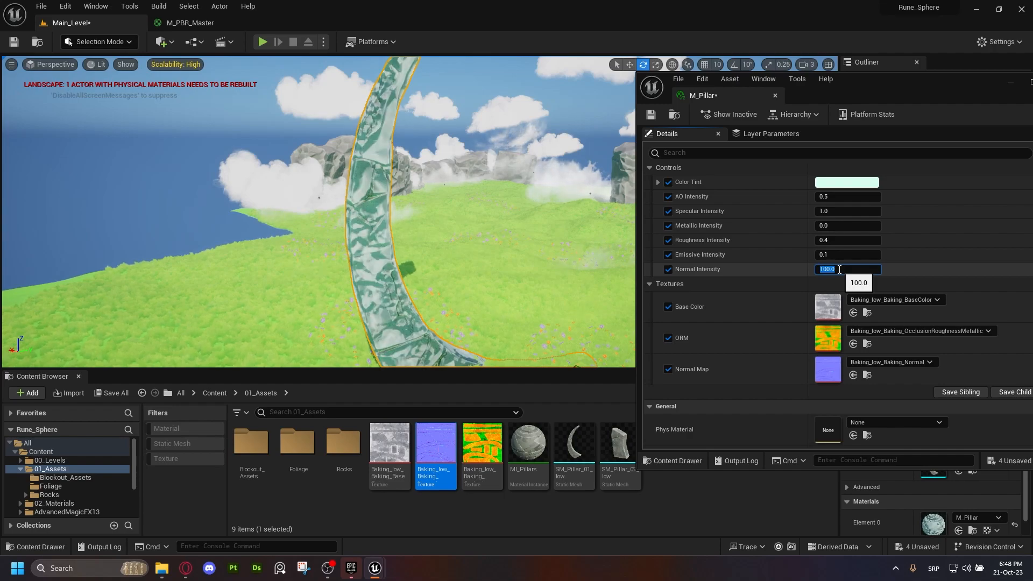
text(1)
key(Return)
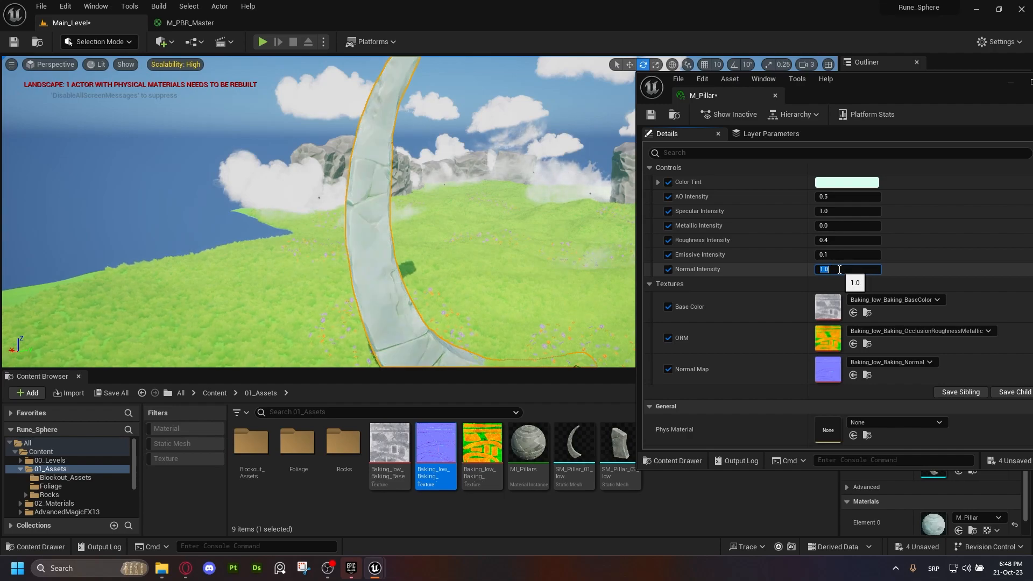
key(Return)
text(1)
key(Return)
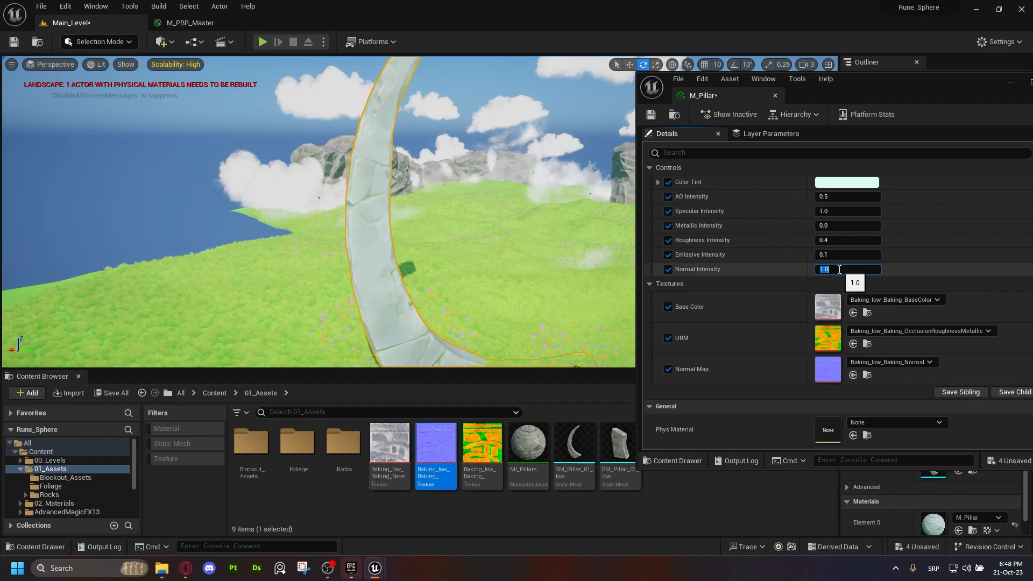
key(Return)
text(.3)
key(Return)
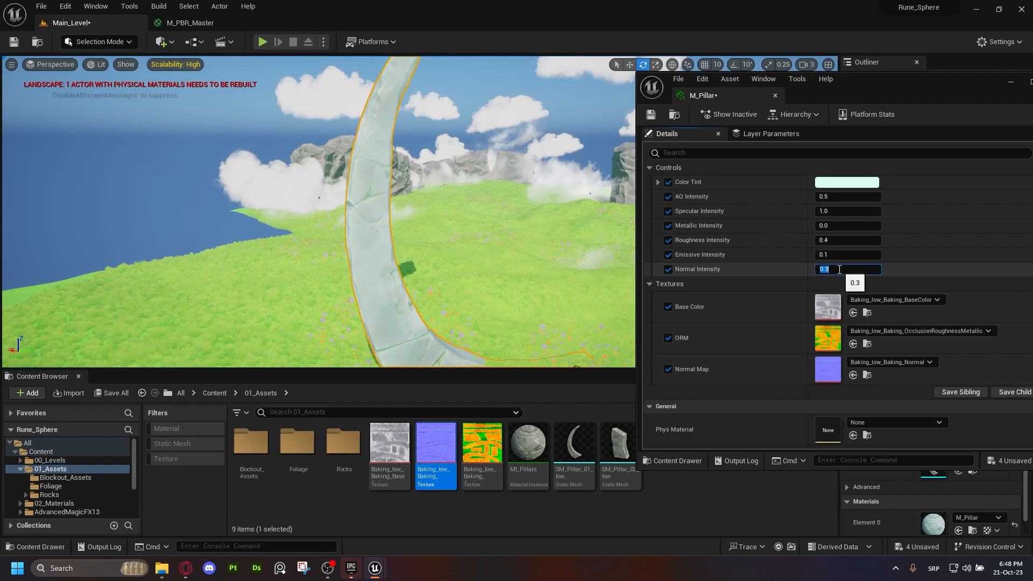
text(1)
View the whole pillar from farther away and move the M_Pillar editor window clear of the Outliner and the pillar's details
right_drag(419, 271, 393, 275)
drag(916, 80, 748, 75)
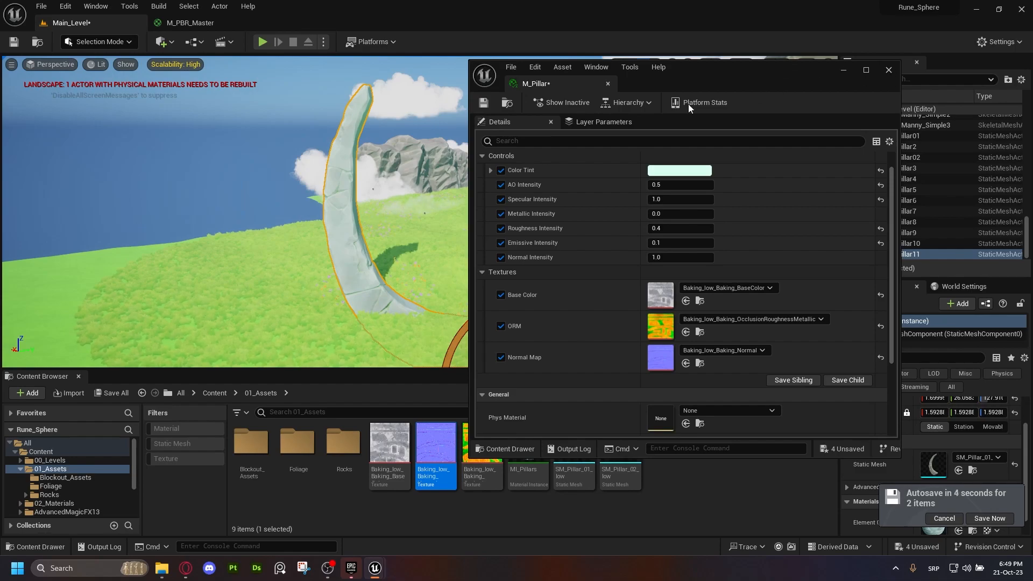
drag(718, 72, 663, 60)
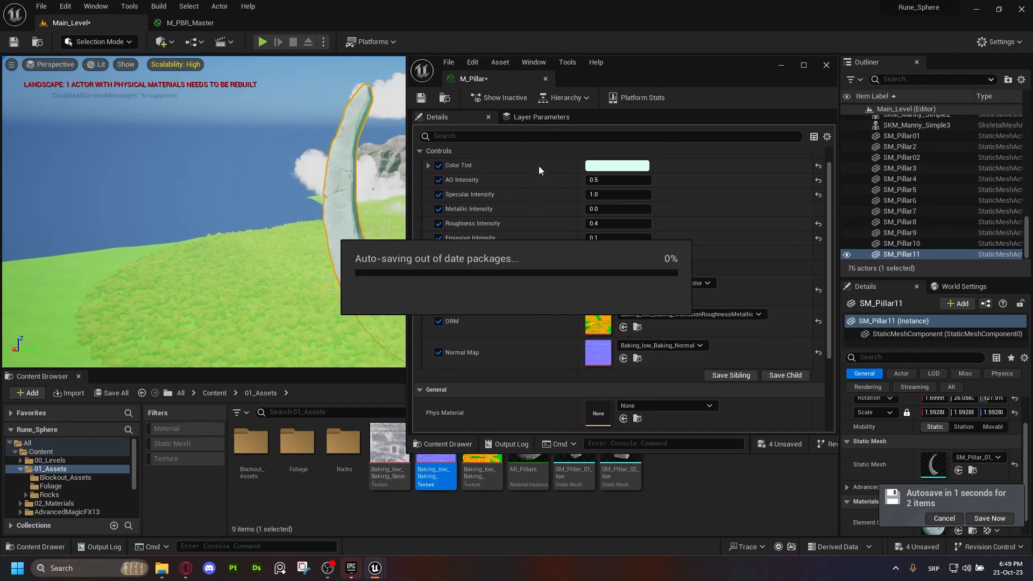